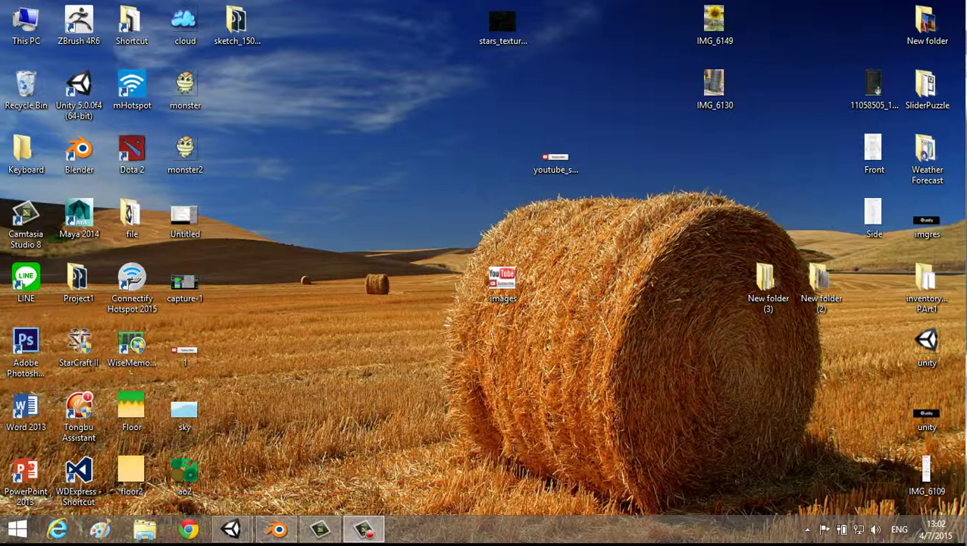
# - Bring up Blender's default scene with the cube, camera and lamp from the taskbar
pyautogui.click(276, 528)
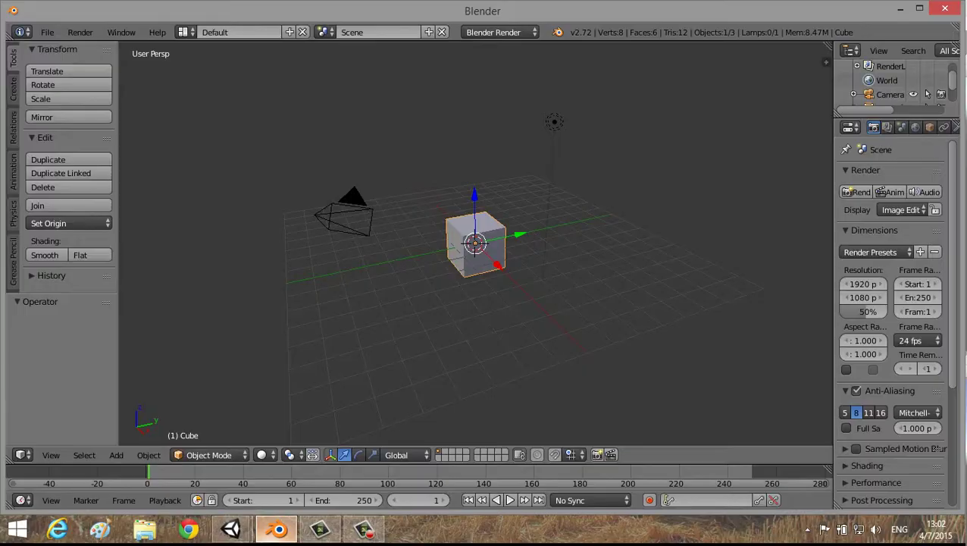
pyautogui.click(277, 528)
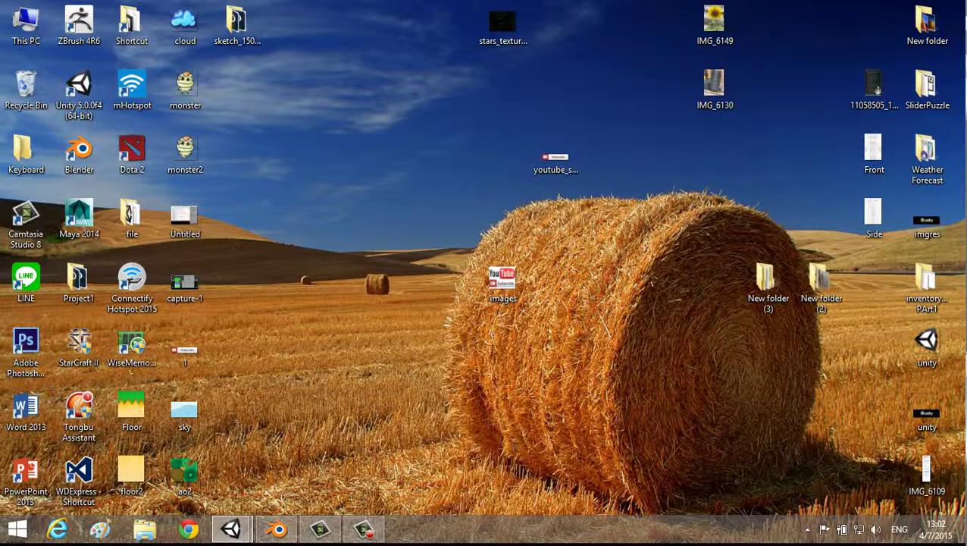
pyautogui.click(276, 528)
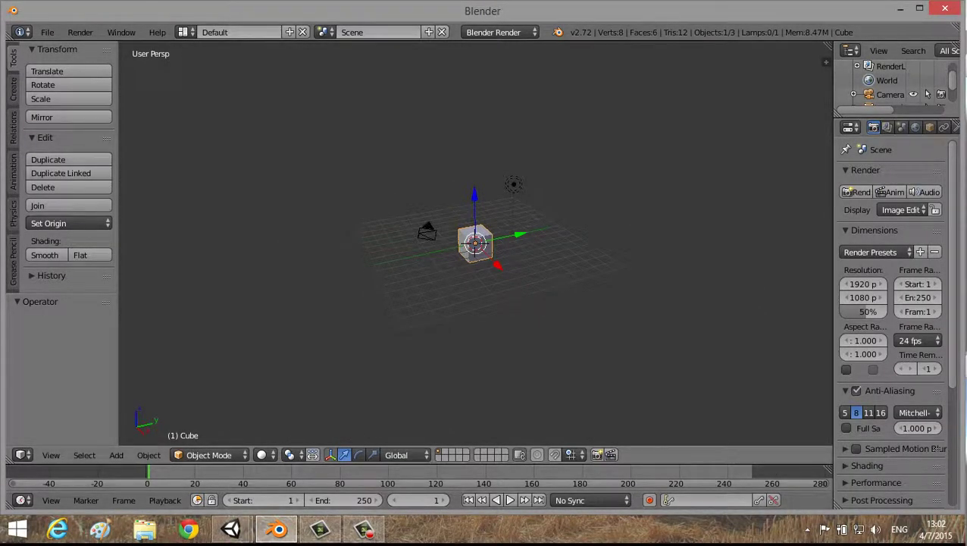
pyautogui.moveTo(475, 303); pyautogui.dragTo(531, 311, button='middle')
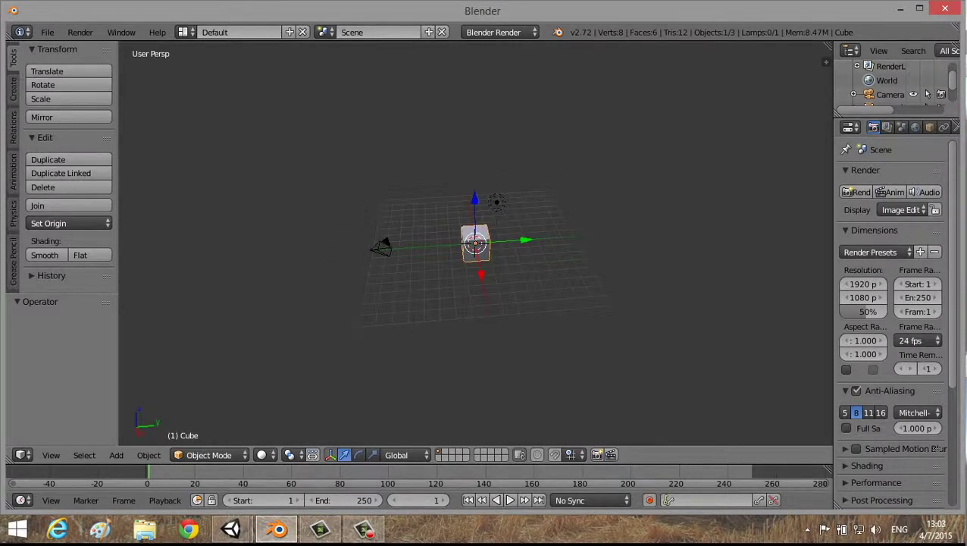
pyautogui.moveTo(476, 303)
pyautogui.mouseDown(button='middle')
pyautogui.moveTo(531, 273)
pyautogui.moveTo(531, 318)
pyautogui.moveTo(530, 273)
pyautogui.moveTo(553, 281)
pyautogui.moveTo(579, 315)
pyautogui.mouseUp(button='middle')
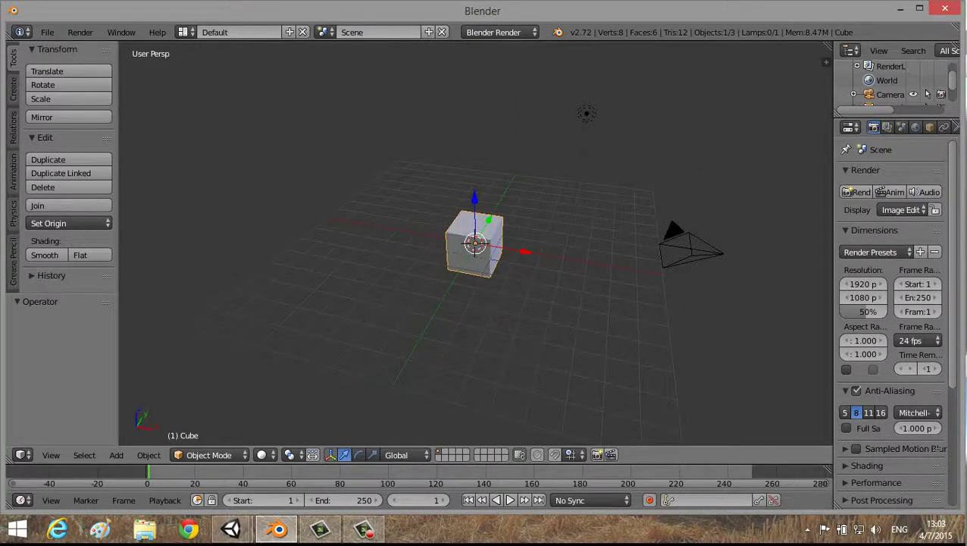
pyautogui.moveTo(580, 314)
pyautogui.mouseDown(button='middle')
pyautogui.moveTo(622, 303)
pyautogui.moveTo(603, 322)
pyautogui.moveTo(591, 319)
pyautogui.moveTo(621, 311)
pyautogui.moveTo(584, 319)
pyautogui.moveTo(637, 307)
pyautogui.mouseUp(button='middle')
pyautogui.moveTo(701, 197); pyautogui.dragTo(667, 201, button='middle')
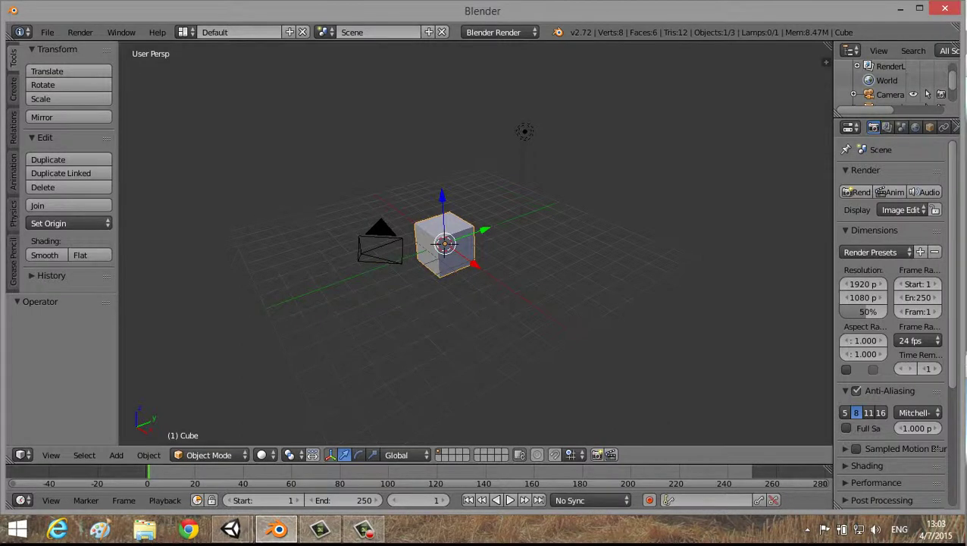
pyautogui.scroll(-2, 447, 242)
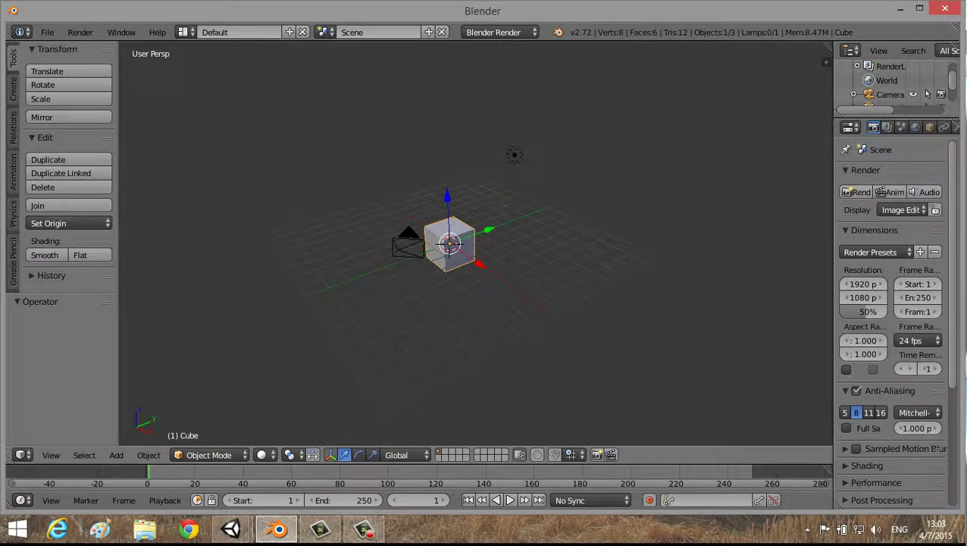
pyautogui.moveTo(454, 242); pyautogui.dragTo(470, 235, button='middle')
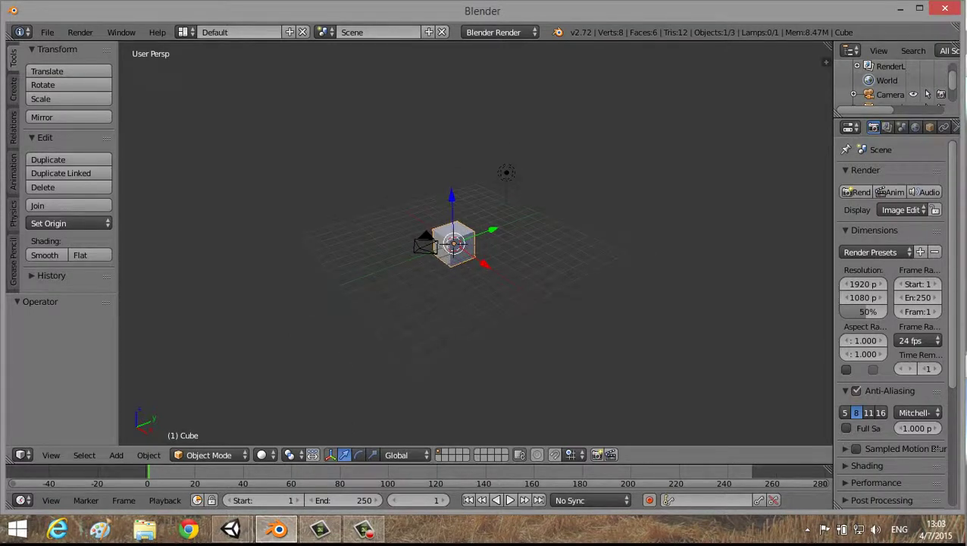
pyautogui.moveTo(455, 243)
pyautogui.mouseDown(button='middle')
pyautogui.moveTo(500, 250)
pyautogui.moveTo(455, 273)
pyautogui.moveTo(470, 228)
pyautogui.mouseUp(button='middle')
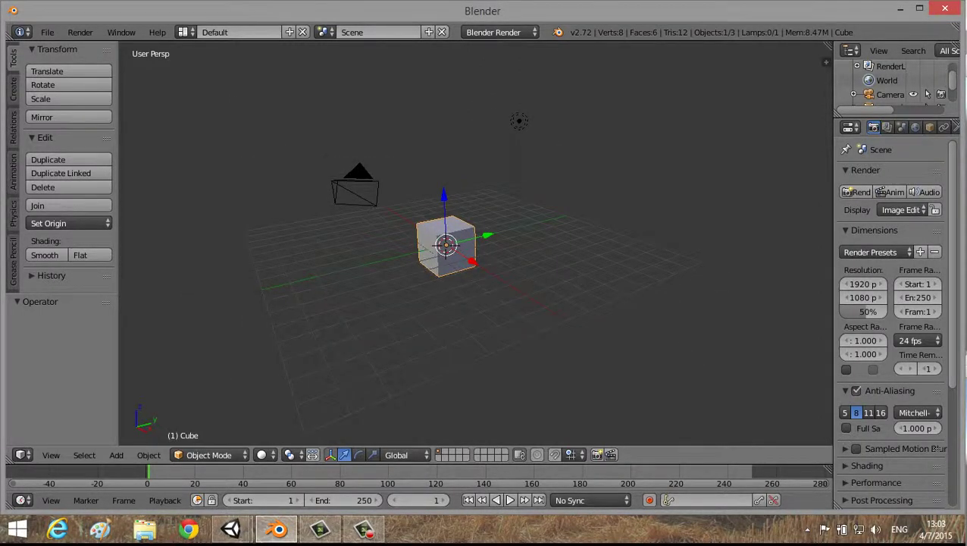
# - Put the cube into Edit Mode and select one of its top vertices
pyautogui.press('Tab')
pyautogui.press('Tab')
pyautogui.press('Tab')
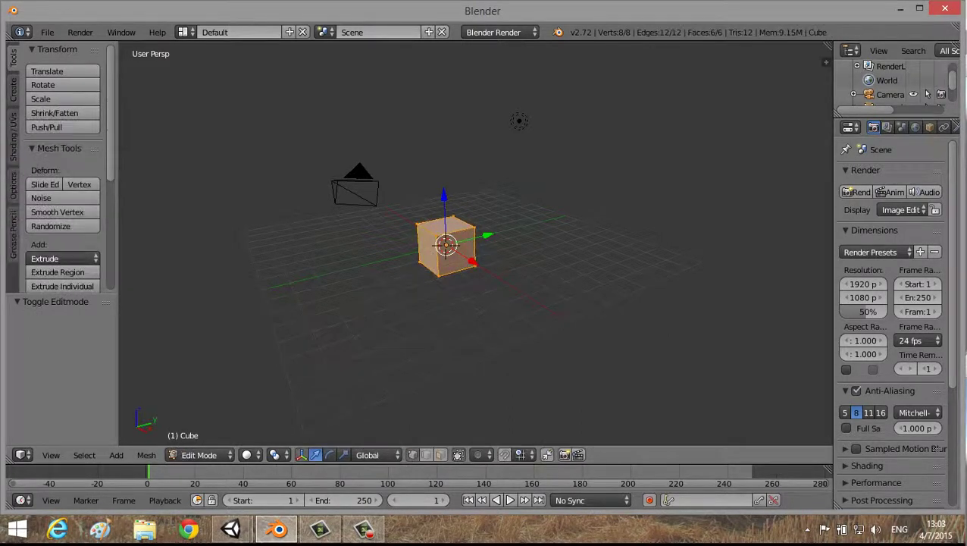
pyautogui.press('Tab')
pyautogui.press('Tab')
pyautogui.press('Tab')
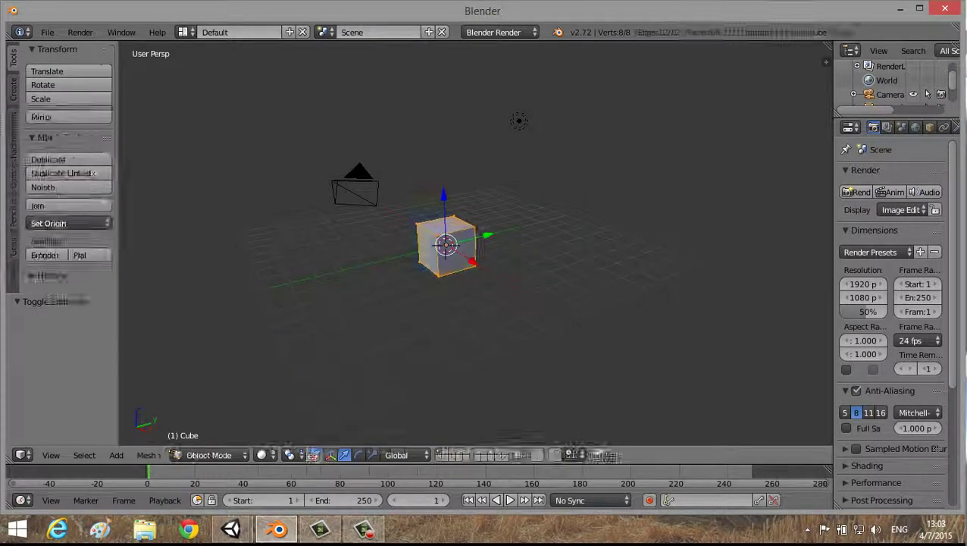
pyautogui.press('Tab')
pyautogui.press('Tab')
pyautogui.press('Tab')
pyautogui.press('Tab')
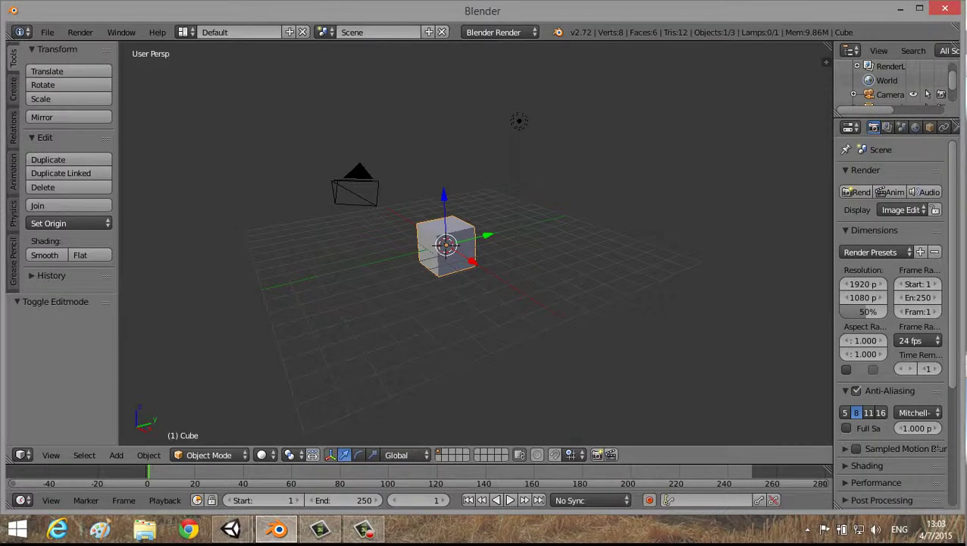
pyautogui.press('Tab')
pyautogui.moveTo(455, 318); pyautogui.dragTo(500, 311, button='middle')
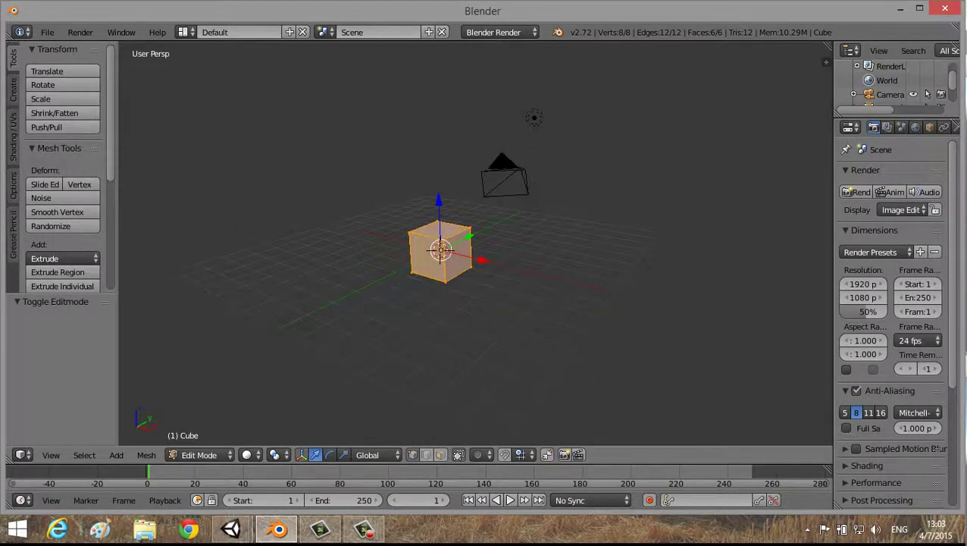
pyautogui.rightClick(437, 221)
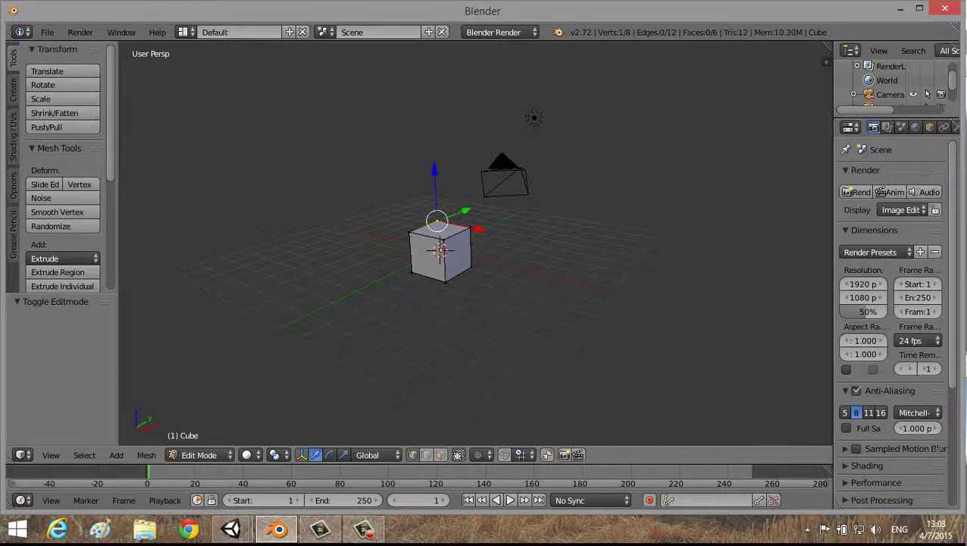
# - Switch the mesh selection mode to Edge via Ctrl+Tab
pyautogui.hotkey('ctrl', 'Tab')
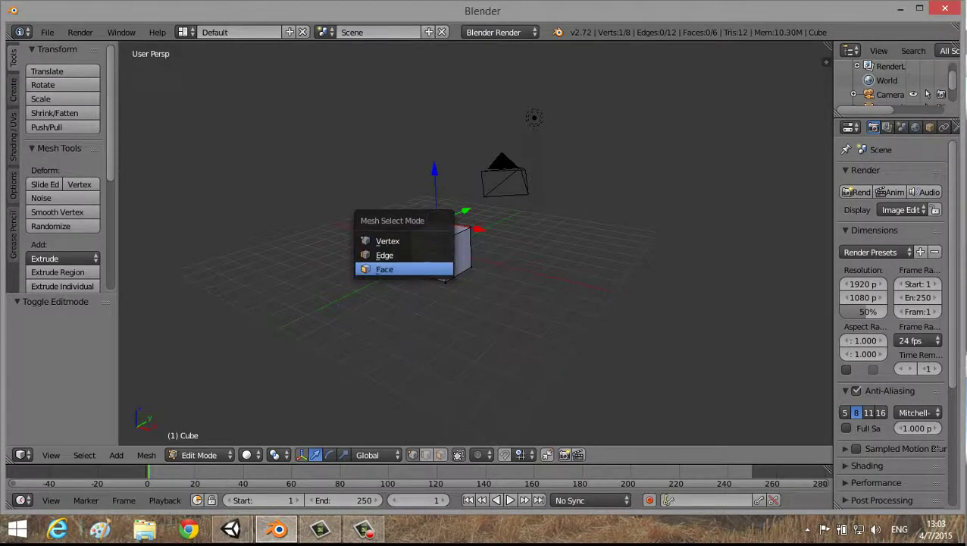
pyautogui.press('Up')
pyautogui.press('Up')
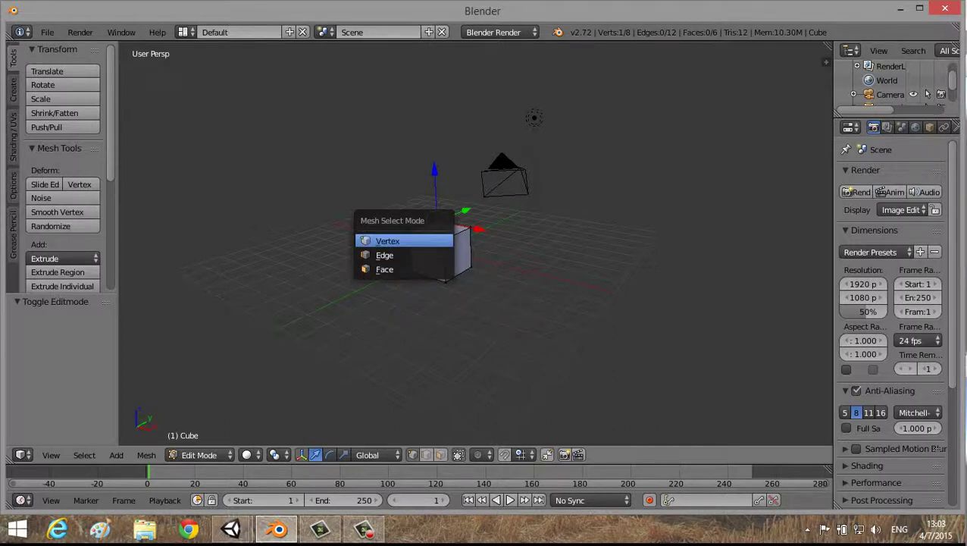
pyautogui.press('Down')
pyautogui.press('Down')
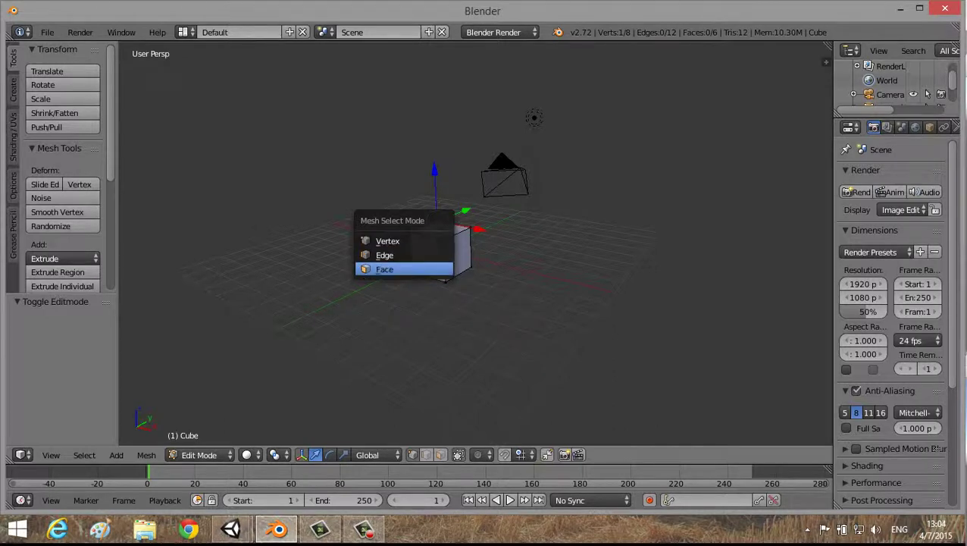
pyautogui.press('Up')
pyautogui.press('Down')
pyautogui.press('Up')
pyautogui.press('Up')
pyautogui.press('Down')
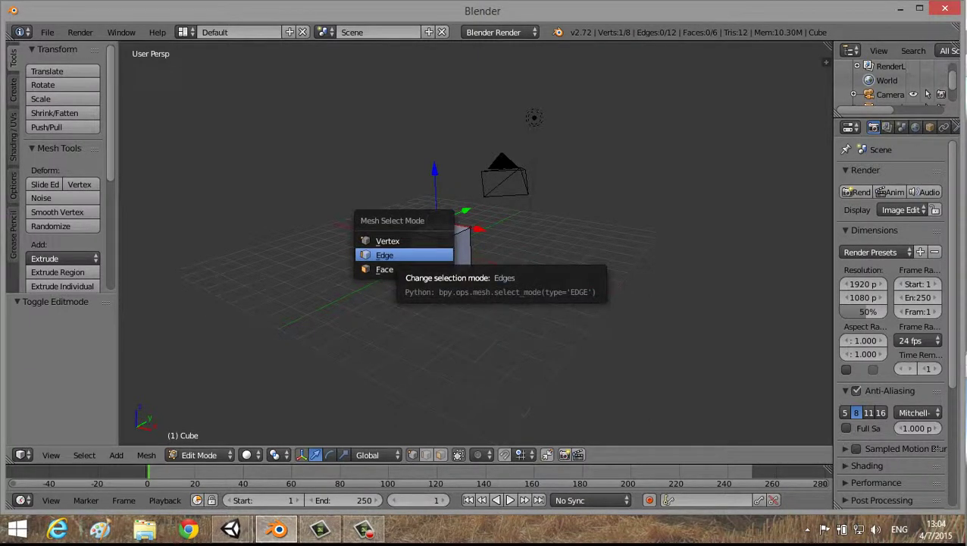
pyautogui.press('Return')
# - Select the cube's front-top edge, then switch to Face selection on the top face
pyautogui.scroll(3, 415, 257)
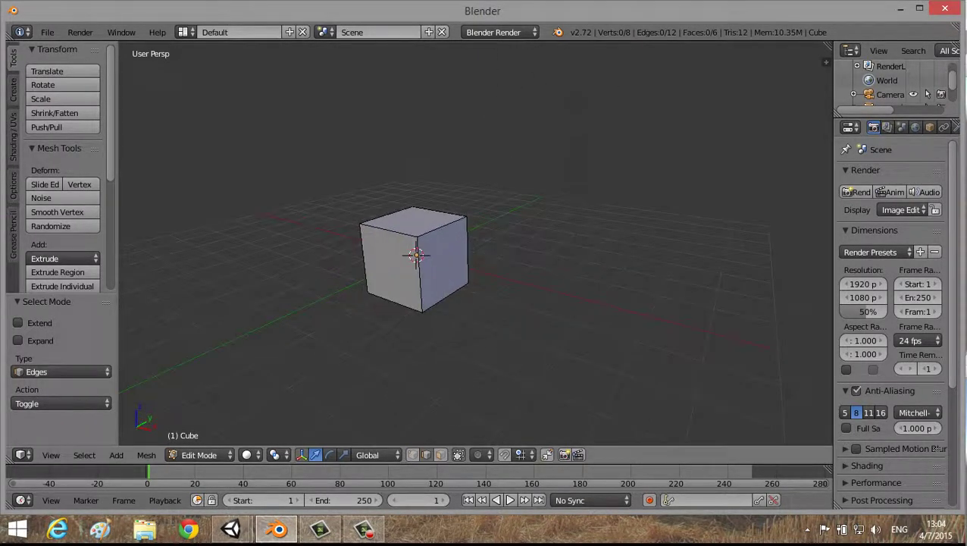
pyautogui.rightClick(388, 232)
pyautogui.hotkey('ctrl', 'Tab')
pyautogui.press('Return')
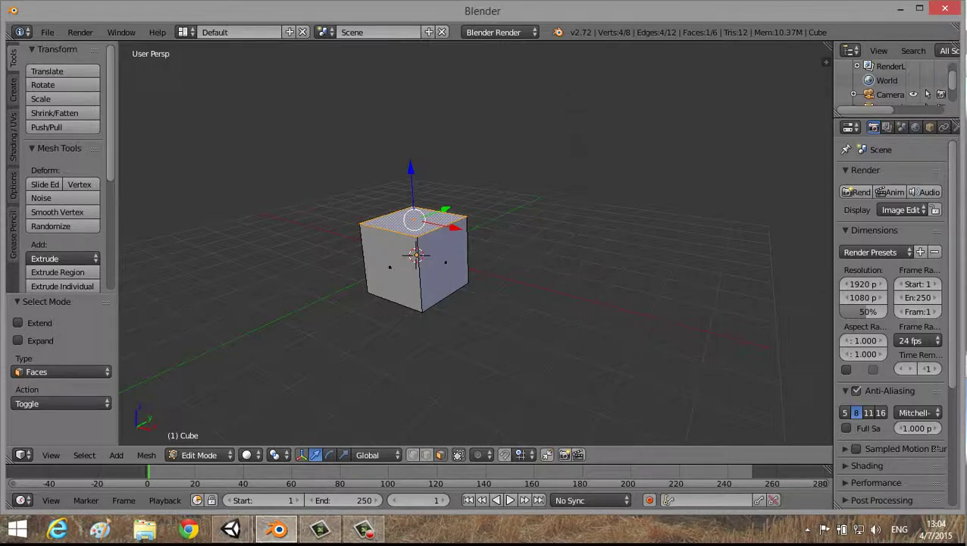
# - Raise the top face 3.961 units along Z, stretching the cube into a tall column
pyautogui.moveTo(410, 171); pyautogui.dragTo(402, 7)
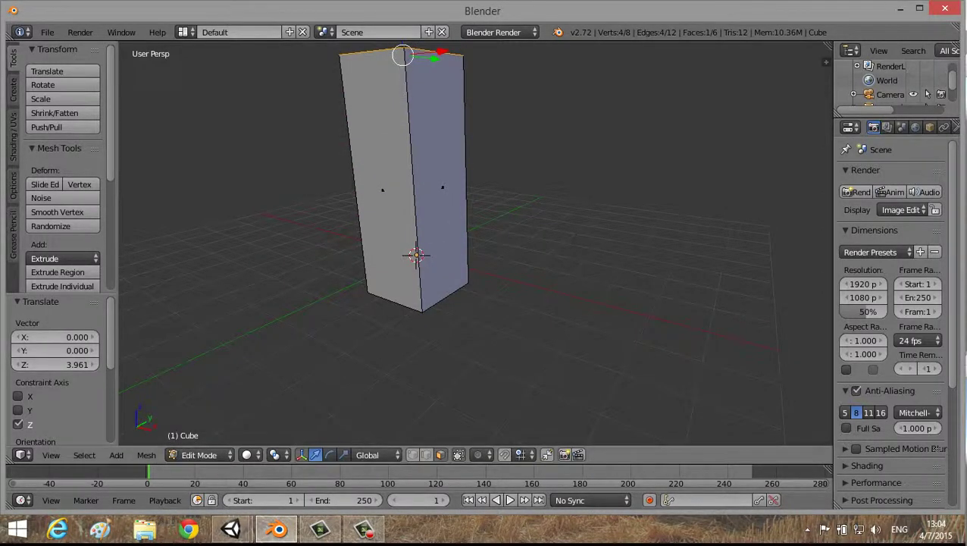
pyautogui.click(329, 454)
pyautogui.scroll(-3, 440, 250)
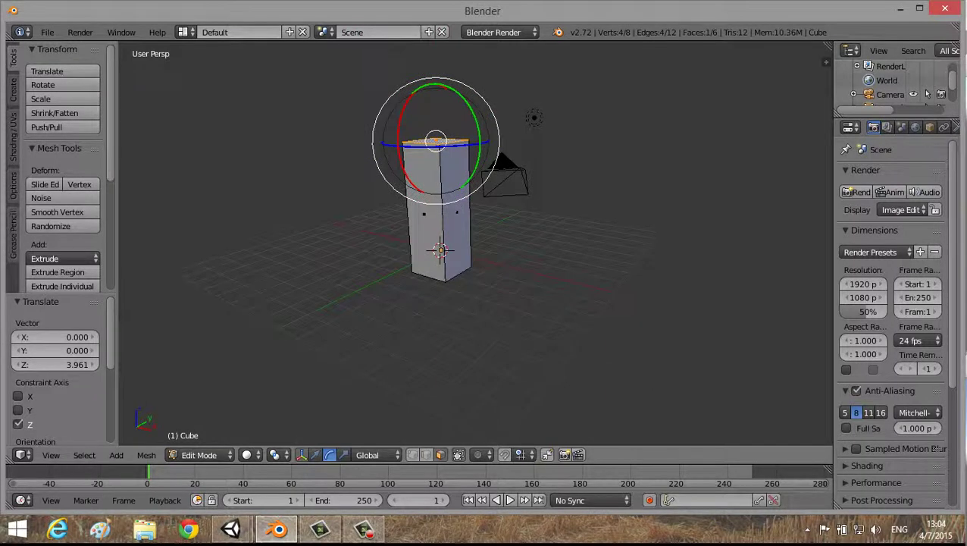
pyautogui.click(315, 454)
# - Cycle the manipulator through scale and rotate, keep Global orientation, and return to translate
pyautogui.click(329, 454)
pyautogui.click(343, 454)
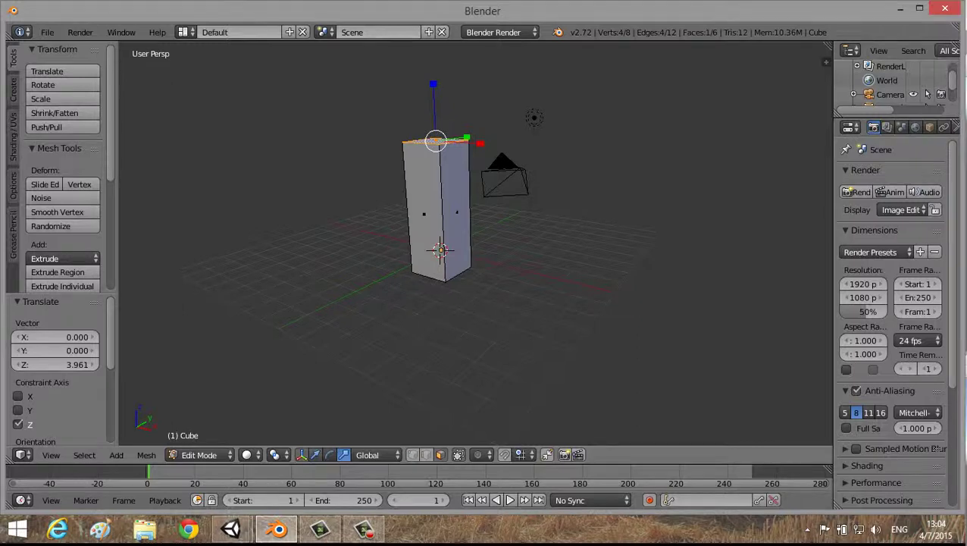
pyautogui.click(301, 455)
pyautogui.click(326, 455)
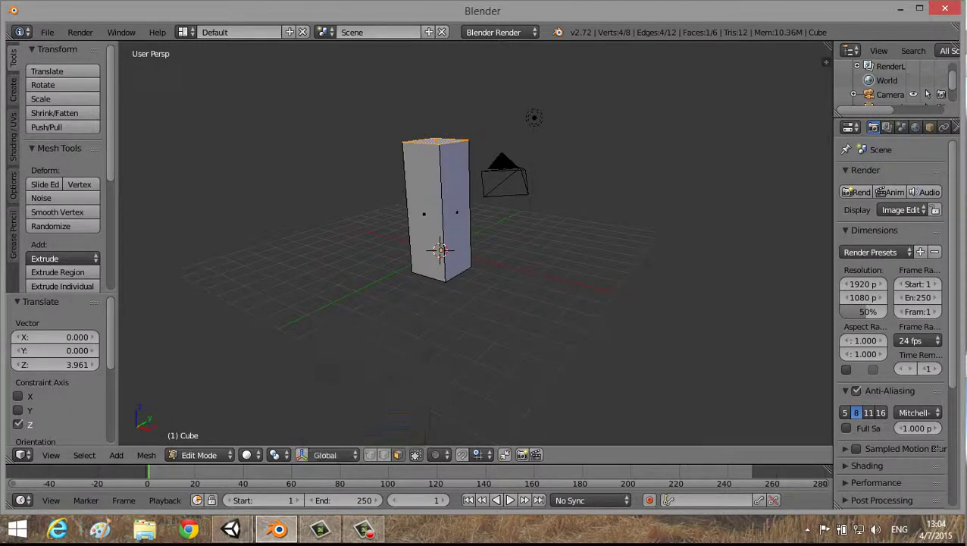
pyautogui.click(302, 455)
pyautogui.click(315, 454)
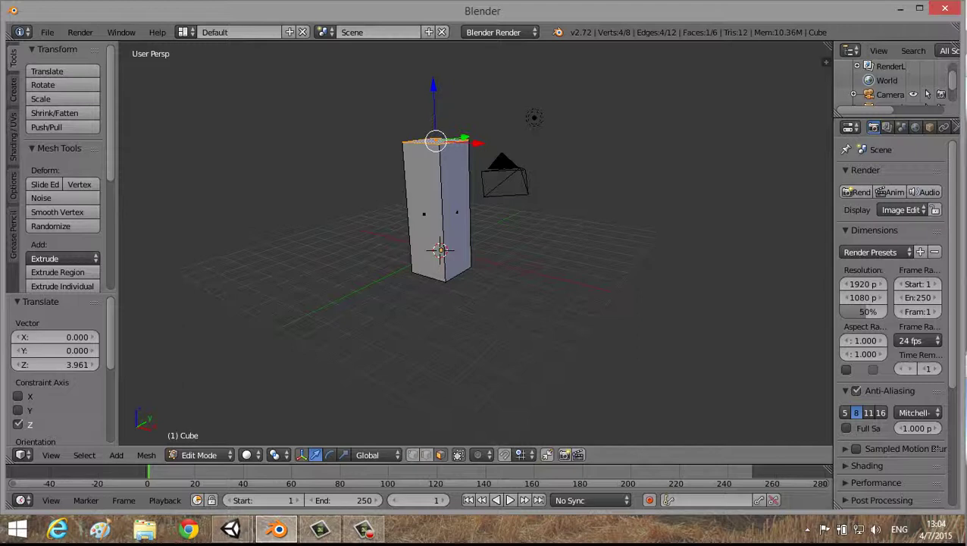
# - Add three horizontal edge loops across the column: middle, near the top and lower part
pyautogui.hotkey('ctrl', 'r')
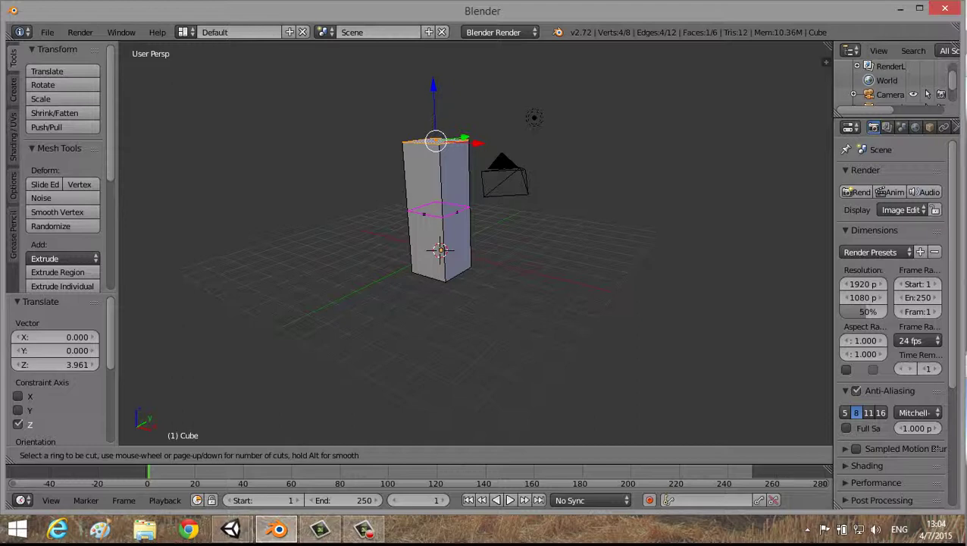
pyautogui.click(447, 210)
pyautogui.rightClick(448, 211)
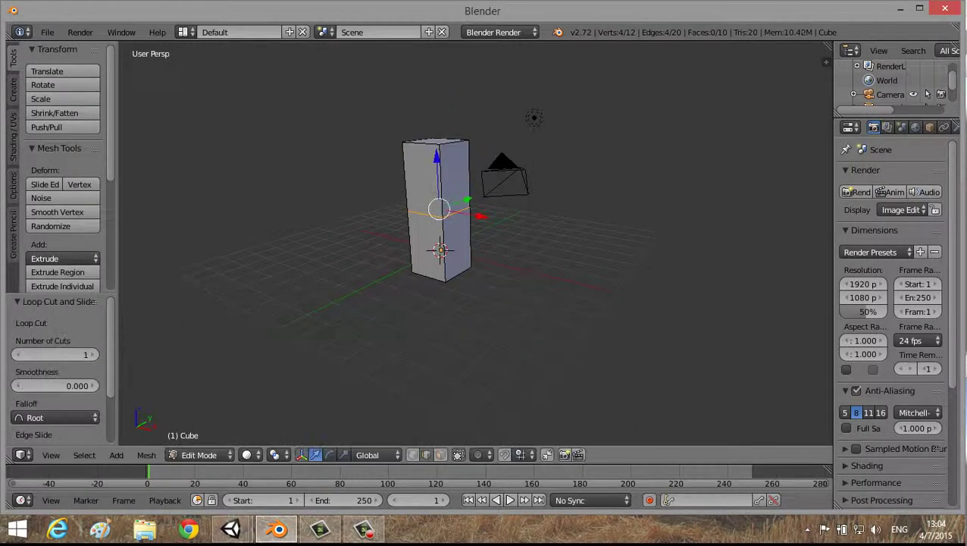
pyautogui.moveTo(529, 250)
pyautogui.mouseDown(button='middle')
pyautogui.moveTo(510, 223)
pyautogui.moveTo(421, 231)
pyautogui.mouseUp(button='middle')
pyautogui.hotkey('ctrl', 'r')
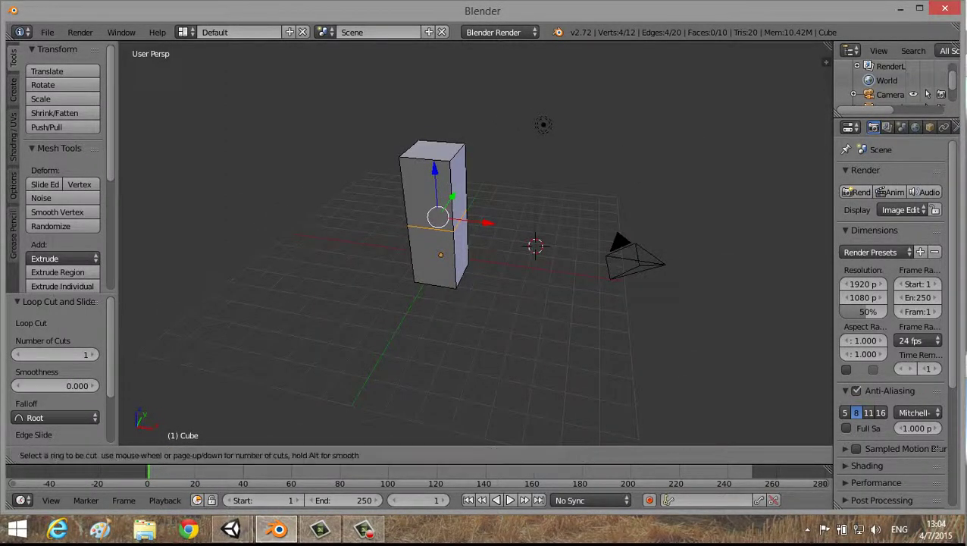
pyautogui.click(434, 186)
pyautogui.rightClick(434, 186)
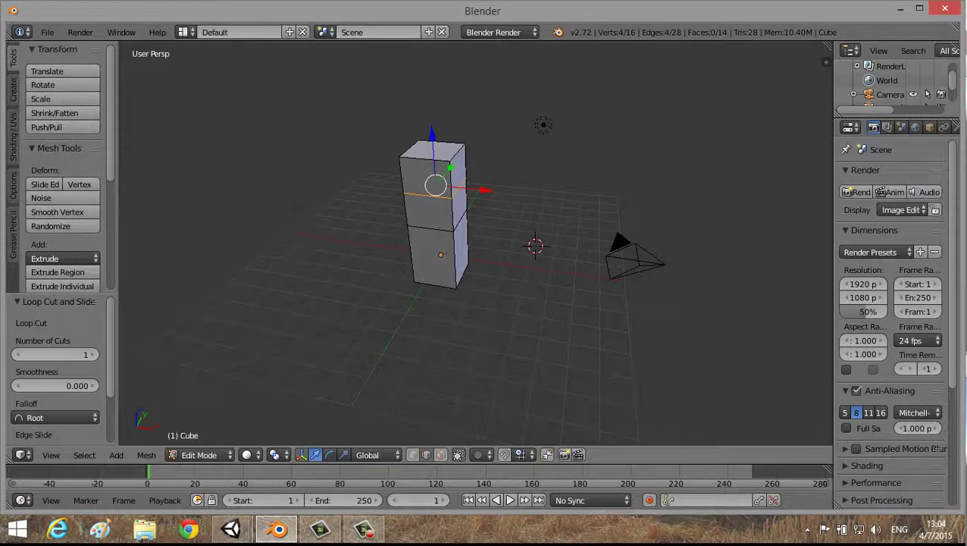
pyautogui.hotkey('ctrl', 'r')
pyautogui.click(439, 250)
pyautogui.rightClick(438, 250)
pyautogui.moveTo(439, 250); pyautogui.dragTo(500, 254, button='middle')
# - Add two centred vertical loop cuts through the box, giving a 42-vertex, 40-face mesh
pyautogui.hotkey('ctrl', 'r')
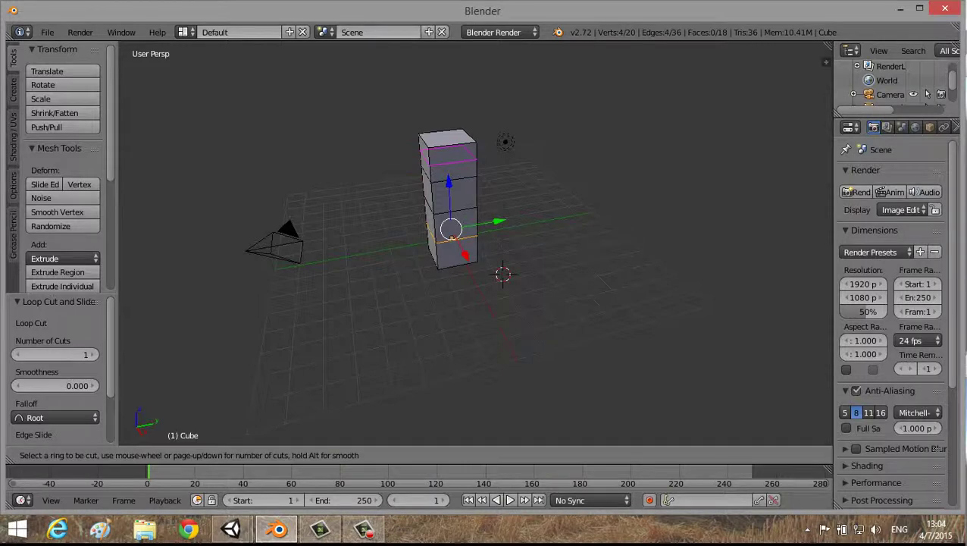
pyautogui.click(455, 254)
pyautogui.rightClick(455, 254)
pyautogui.moveTo(455, 254)
pyautogui.mouseDown(button='middle')
pyautogui.moveTo(425, 253)
pyautogui.moveTo(485, 250)
pyautogui.moveTo(470, 303)
pyautogui.mouseUp(button='middle')
pyautogui.hotkey('ctrl', 'r')
pyautogui.click(455, 254)
pyautogui.rightClick(455, 254)
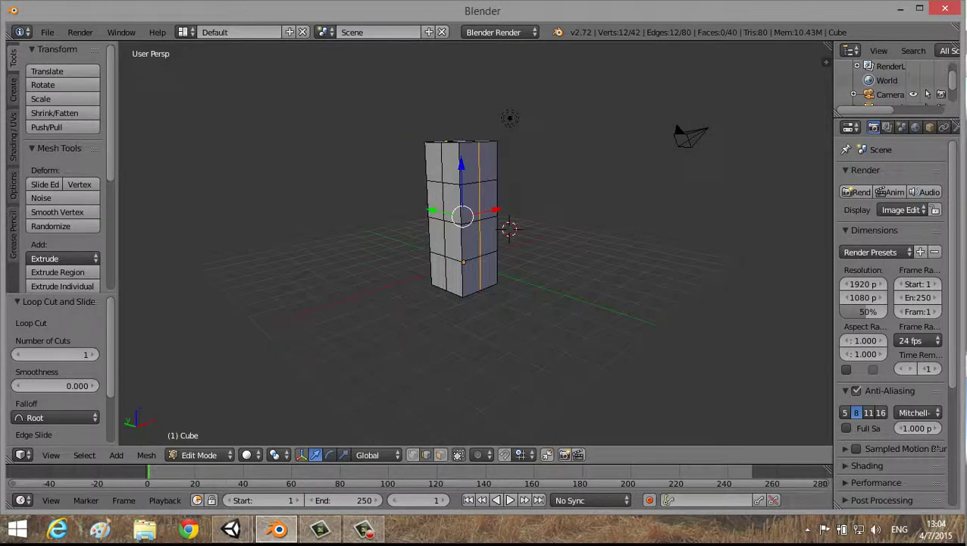
pyautogui.hotkey('ctrl', 'Tab')
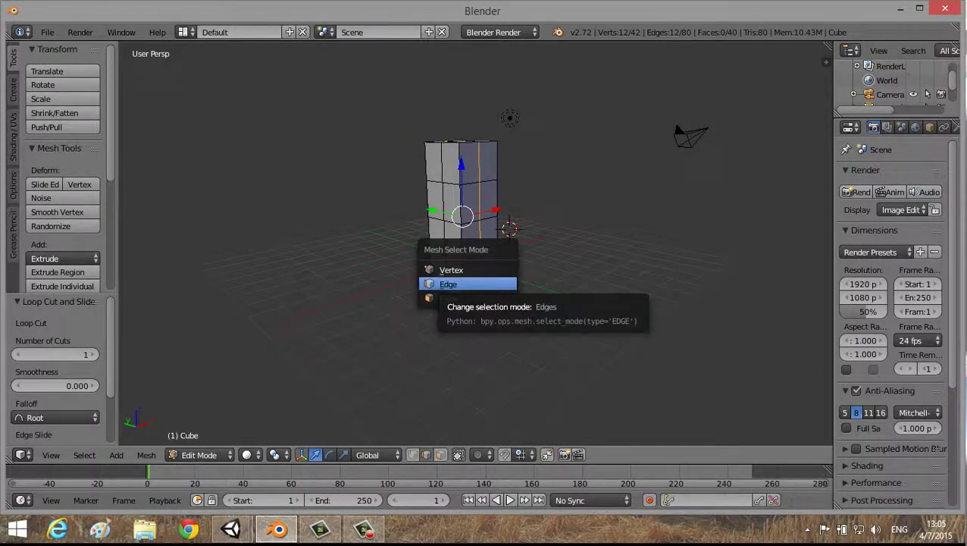
# - In Edge select mode, pick a column edge and nudge it along the Y axis
pyautogui.click(466, 284)
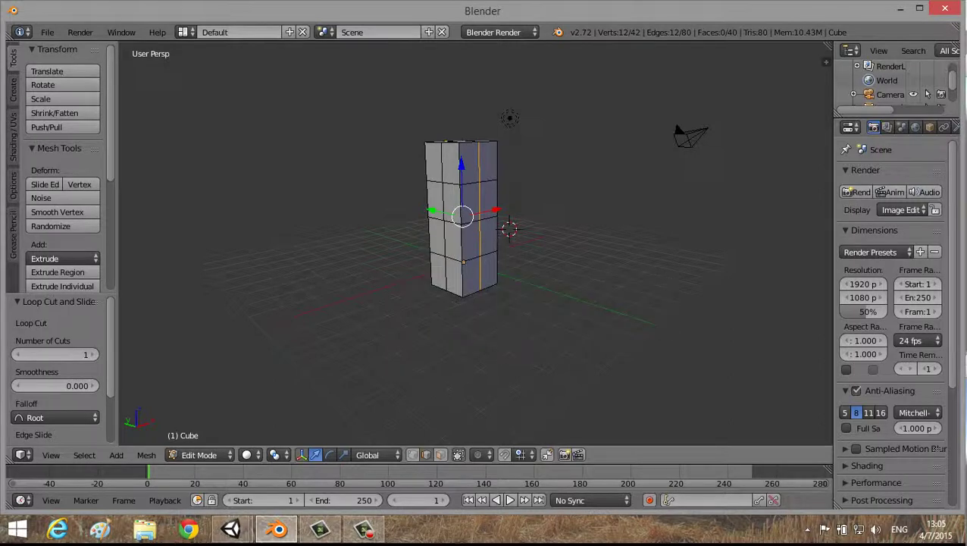
pyautogui.rightClick(462, 245)
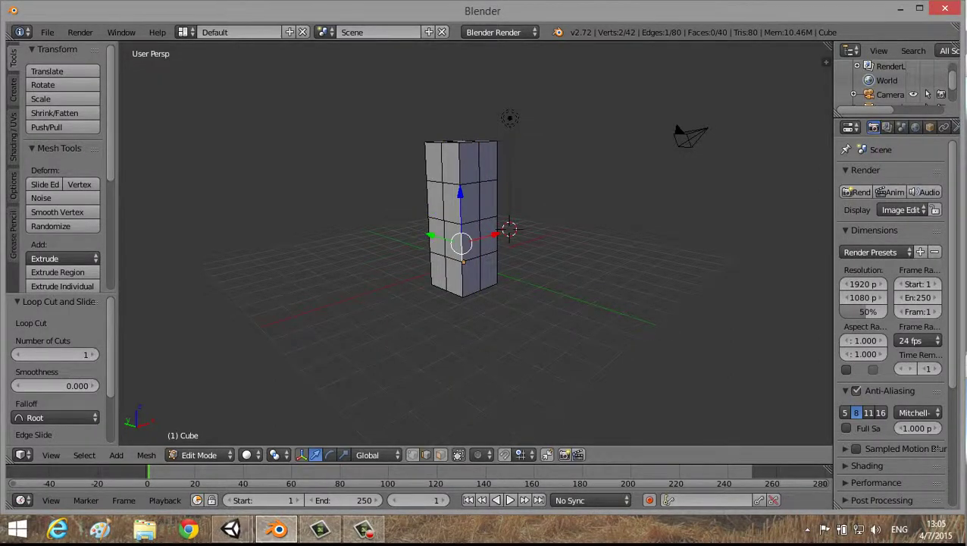
pyautogui.moveTo(455, 318)
pyautogui.mouseDown(button='middle')
pyautogui.moveTo(530, 318)
pyautogui.moveTo(530, 349)
pyautogui.mouseUp(button='middle')
pyautogui.moveTo(493, 303); pyautogui.dragTo(561, 303, button='middle')
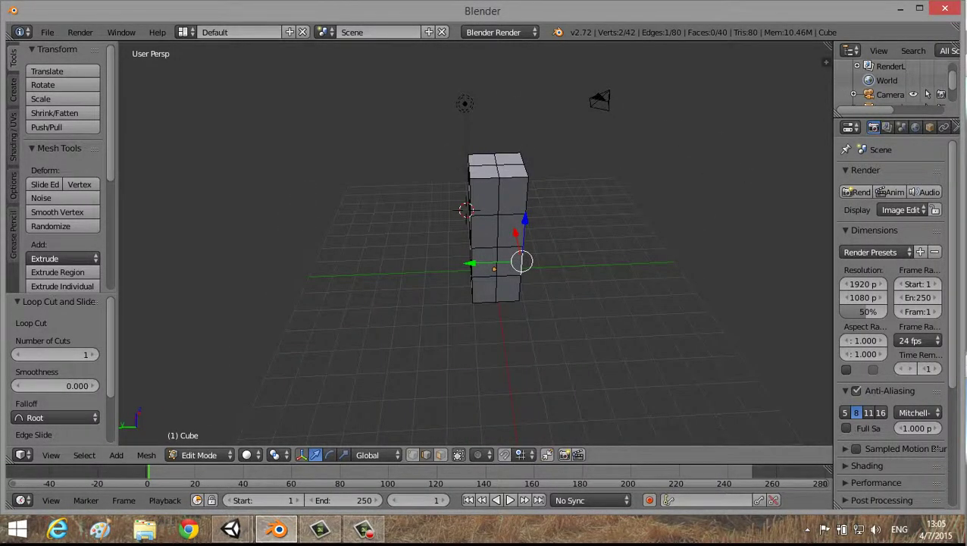
pyautogui.moveTo(472, 264); pyautogui.dragTo(493, 264)
pyautogui.moveTo(493, 303); pyautogui.dragTo(425, 303, button='middle')
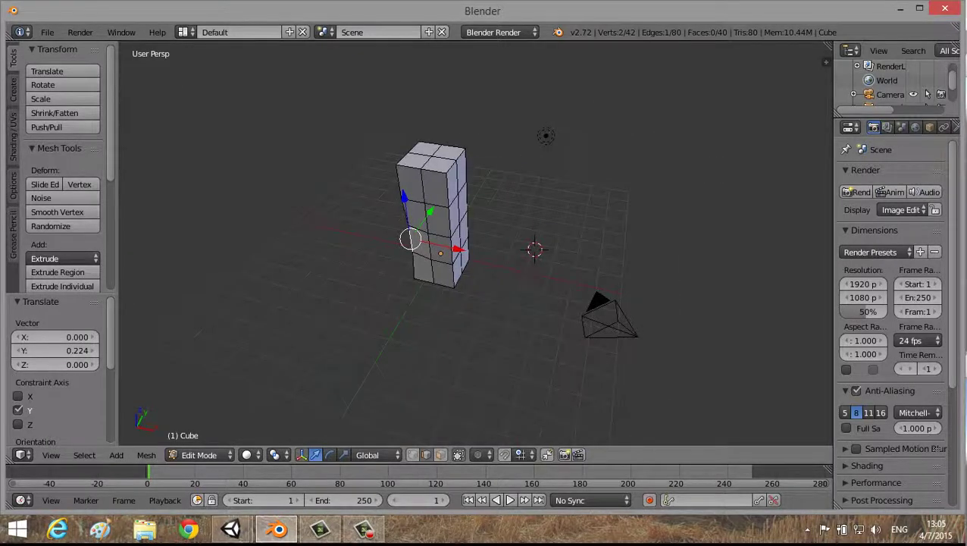
pyautogui.moveTo(493, 304)
pyautogui.mouseDown(button='middle')
pyautogui.moveTo(454, 333)
pyautogui.moveTo(448, 326)
pyautogui.moveTo(530, 318)
pyautogui.moveTo(447, 318)
pyautogui.moveTo(462, 303)
pyautogui.moveTo(439, 296)
pyautogui.moveTo(470, 296)
pyautogui.mouseUp(button='middle')
pyautogui.press('g')
pyautogui.press('y')
pyautogui.press('Return')
# - Shift an edge near the top along Y and move a right-side vertical edge, giving a wavy profile
pyautogui.rightClick(485, 148)
pyautogui.press('g')
pyautogui.press('y')
pyautogui.press('Return')
pyautogui.rightClick(538, 216)
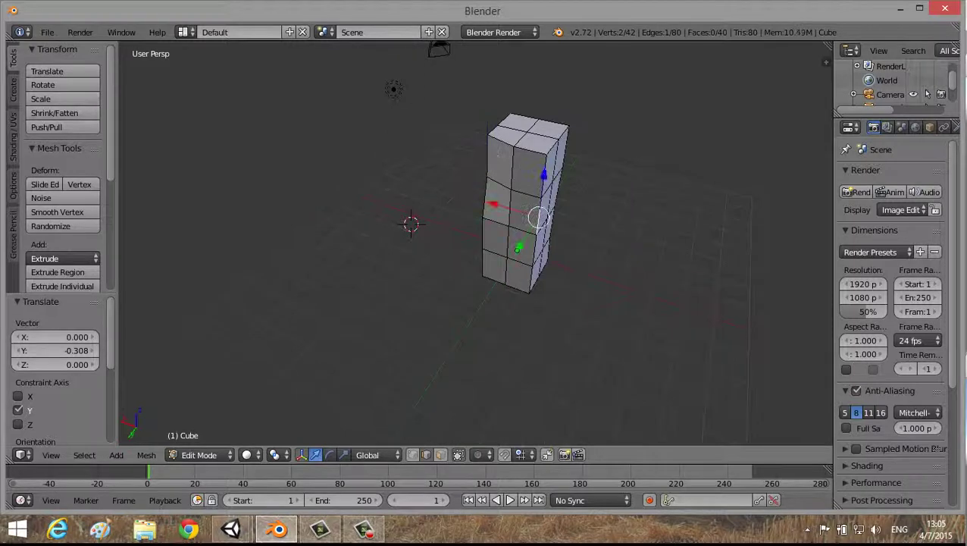
pyautogui.press('g')
pyautogui.press('Return')
pyautogui.moveTo(516, 227)
pyautogui.mouseDown(button='middle')
pyautogui.moveTo(462, 228)
pyautogui.moveTo(485, 224)
pyautogui.moveTo(470, 243)
pyautogui.moveTo(447, 246)
pyautogui.moveTo(463, 243)
pyautogui.mouseUp(button='middle')
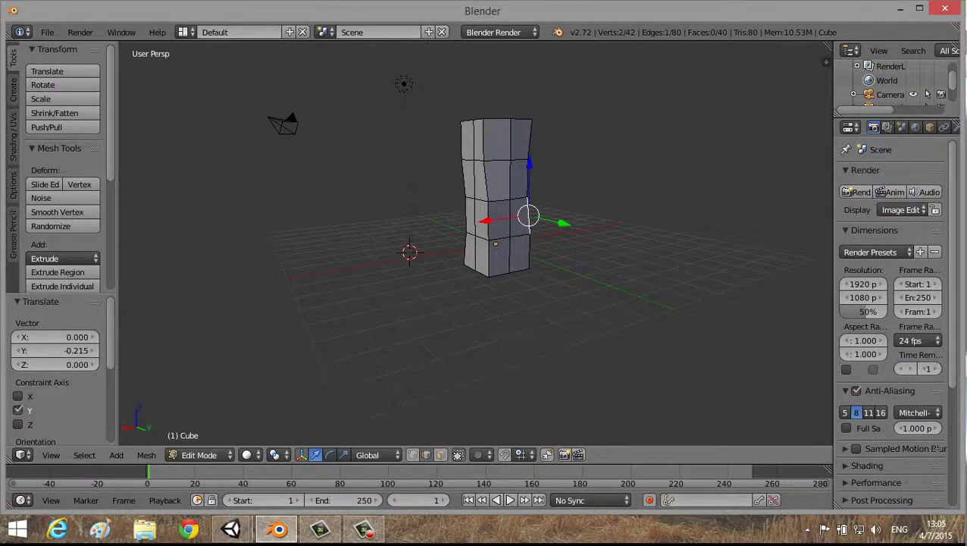
pyautogui.hotkey('ctrl', 'Tab')
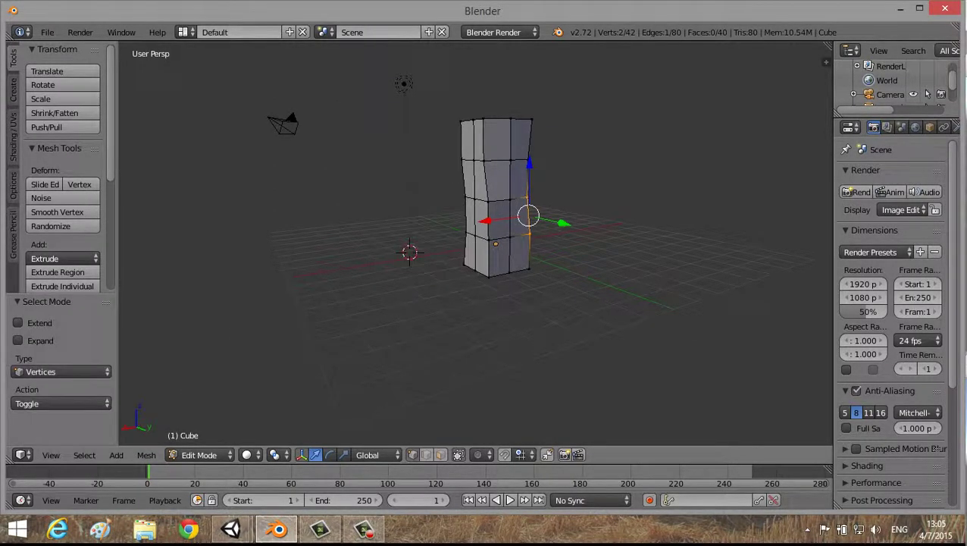
# - Select a bottom corner vertex and pull it outward along X, then along Y
pyautogui.rightClick(495, 274)
pyautogui.moveTo(531, 318); pyautogui.dragTo(500, 311, button='middle')
pyautogui.press('g')
pyautogui.press('x')
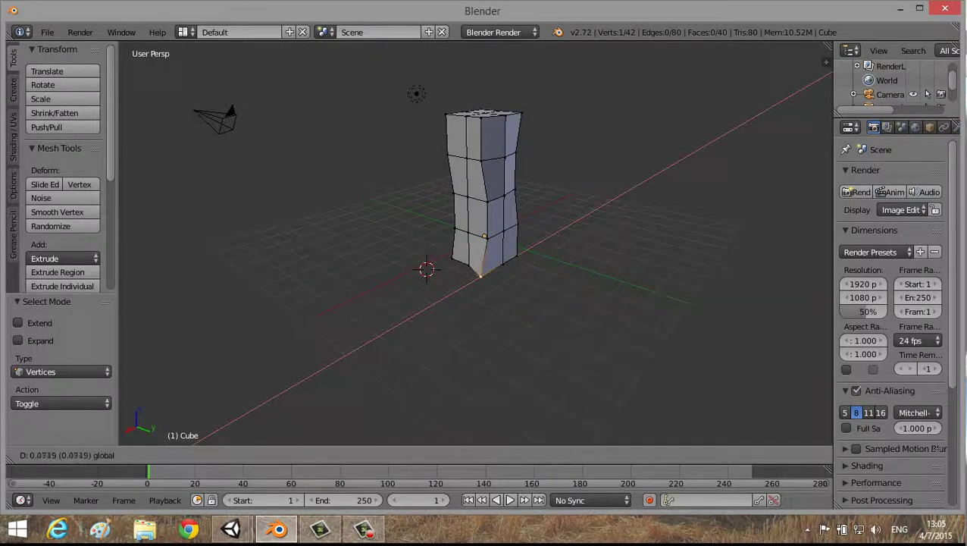
pyautogui.click(478, 275)
pyautogui.moveTo(478, 274); pyautogui.dragTo(476, 274, button='middle')
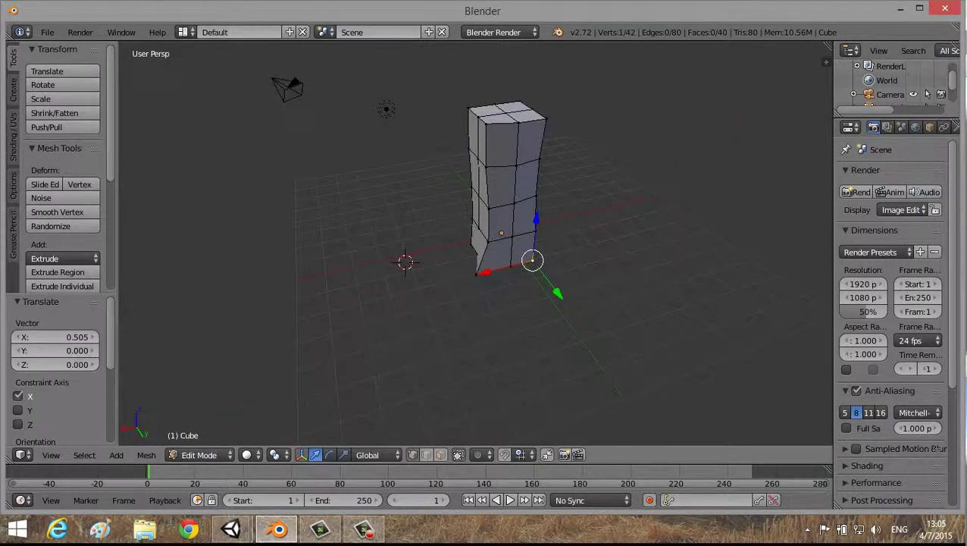
pyautogui.press('g')
pyautogui.press('y')
pyautogui.click(540, 270)
# - Push the same bottom vertex further outward along X and Y
pyautogui.moveTo(540, 270); pyautogui.dragTo(485, 265, button='middle')
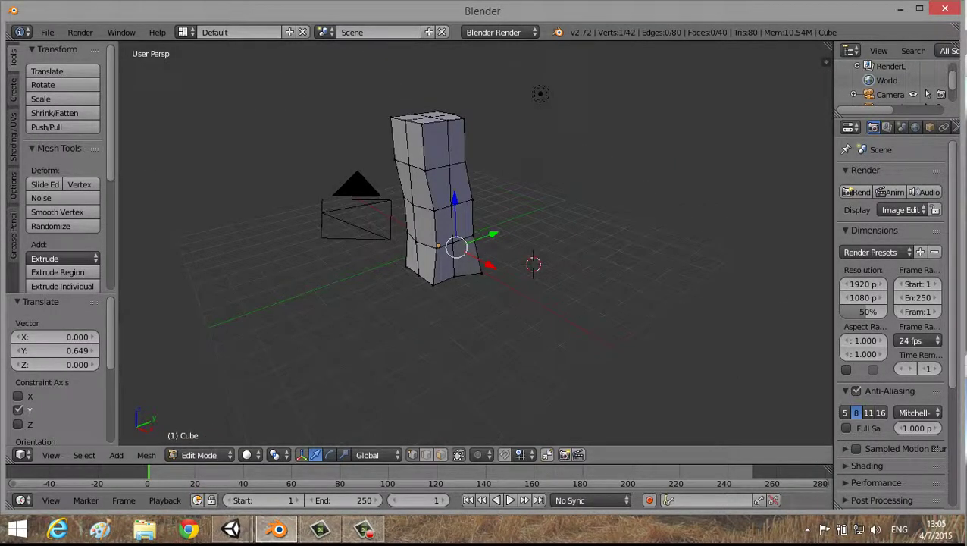
pyautogui.press('g')
pyautogui.press('x')
pyautogui.click(533, 269)
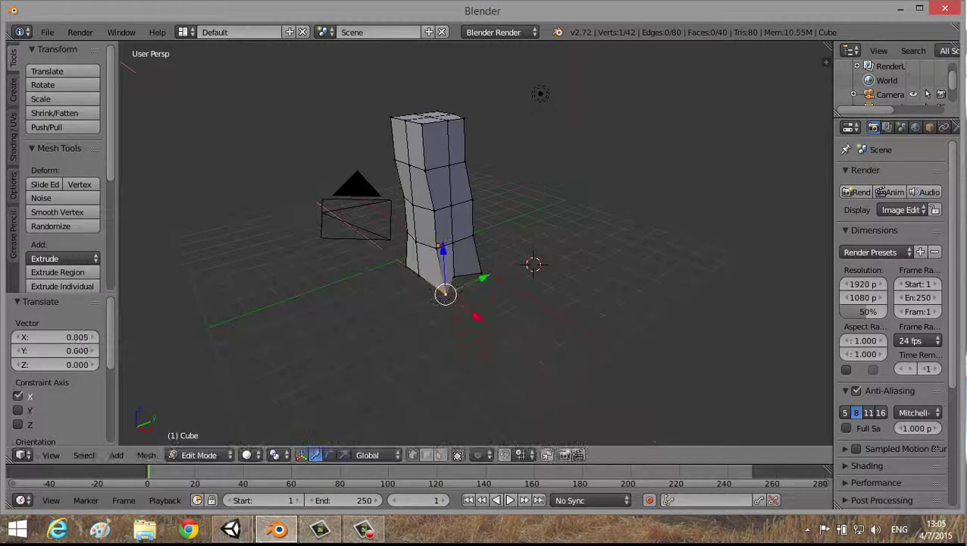
pyautogui.moveTo(533, 270)
pyautogui.mouseDown(button='middle')
pyautogui.moveTo(544, 236)
pyautogui.moveTo(530, 222)
pyautogui.mouseUp(button='middle')
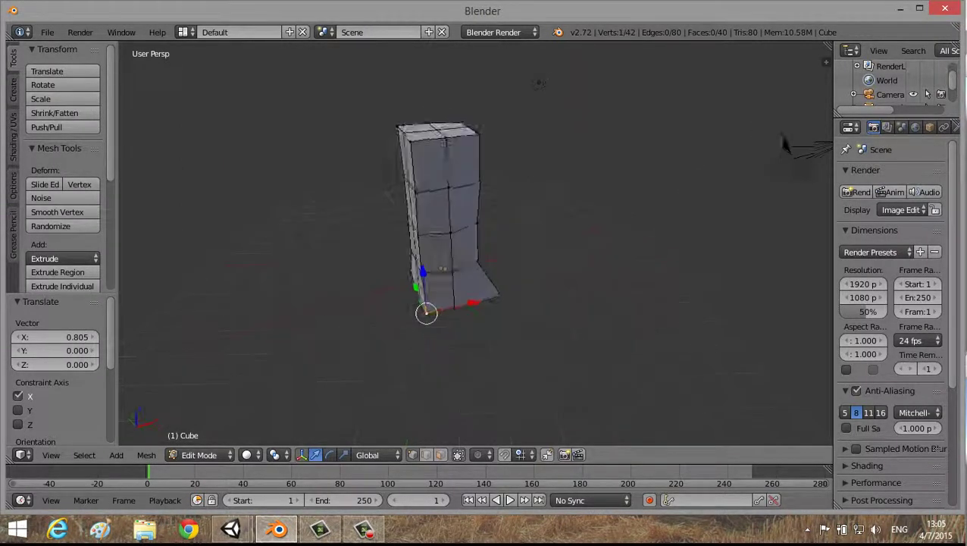
pyautogui.press('g')
pyautogui.press('y')
pyautogui.click(542, 242)
pyautogui.moveTo(542, 242); pyautogui.dragTo(515, 227, button='middle')
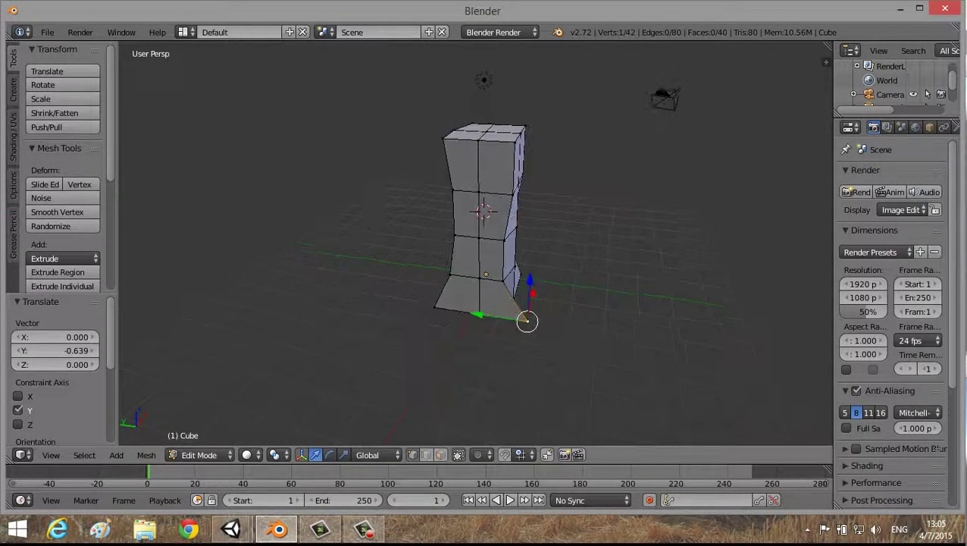
# - Pull another bottom corner vertex outward along X and Y so the base flares
pyautogui.rightClick(435, 307)
pyautogui.press('g')
pyautogui.press('x')
pyautogui.click(426, 317)
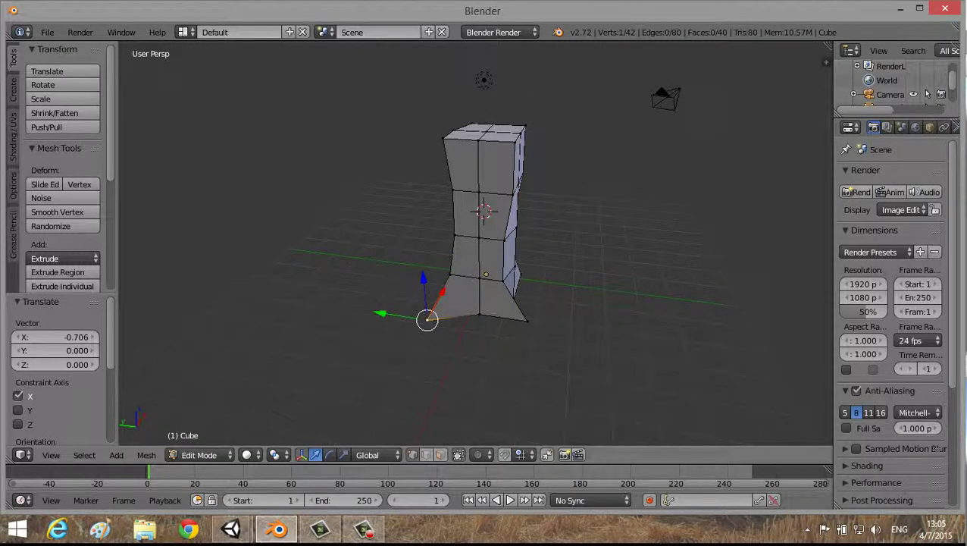
pyautogui.moveTo(425, 317); pyautogui.dragTo(493, 299, button='middle')
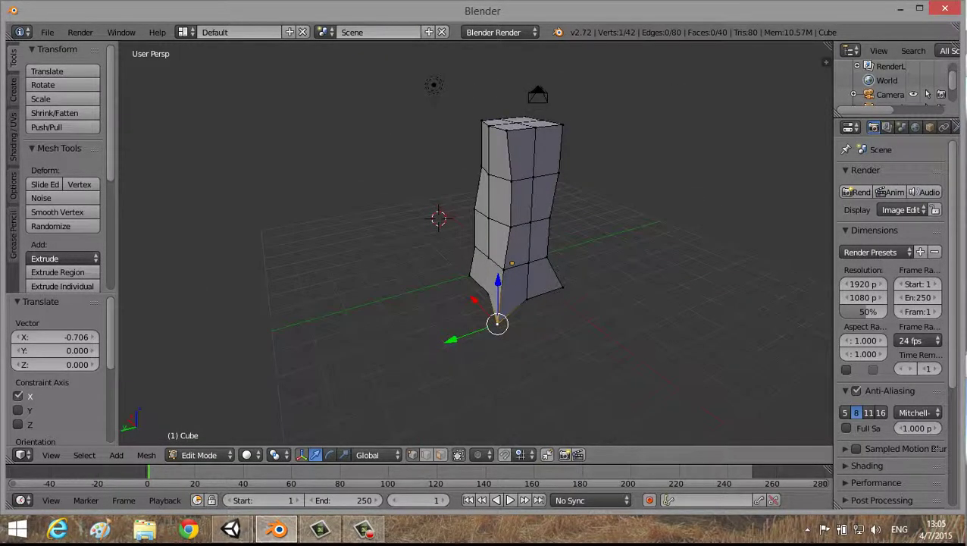
pyautogui.press('g')
pyautogui.press('y')
pyautogui.press('Return')
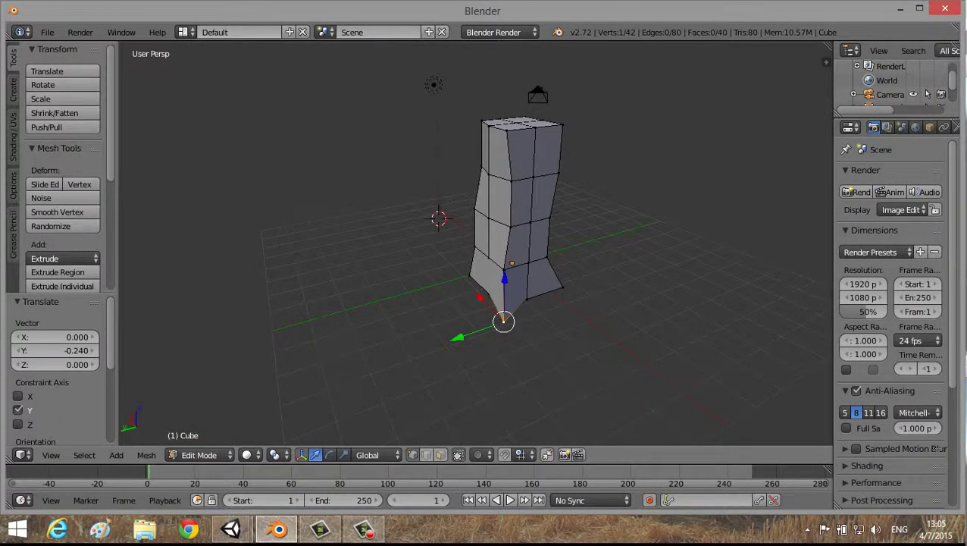
pyautogui.moveTo(492, 303)
pyautogui.mouseDown(button='middle')
pyautogui.moveTo(455, 304)
pyautogui.moveTo(516, 303)
pyautogui.moveTo(477, 303)
pyautogui.mouseUp(button='middle')
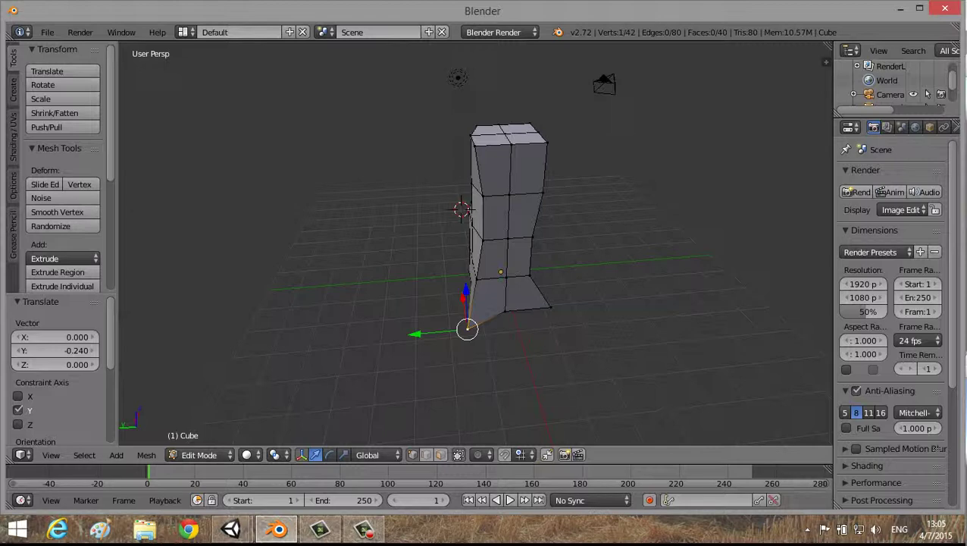
pyautogui.moveTo(477, 303); pyautogui.dragTo(493, 341, button='middle')
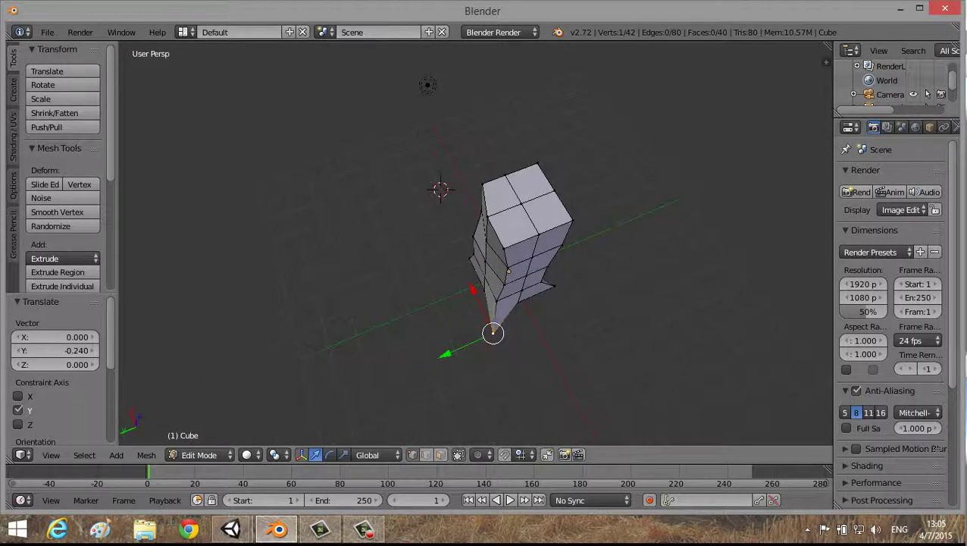
# - In Face select mode, pick the column's four top faces and undo a trial scale
pyautogui.hotkey('ctrl', 'Tab')
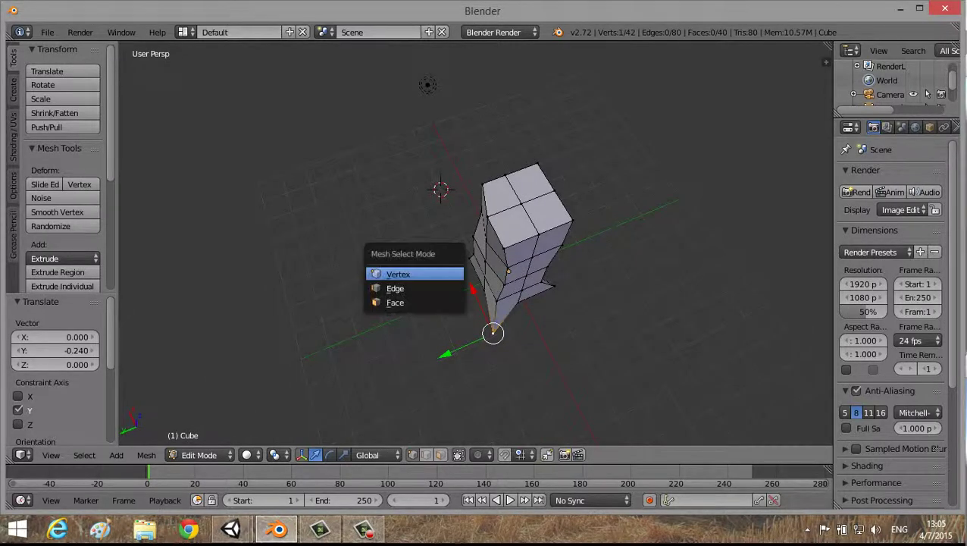
pyautogui.click(409, 302)
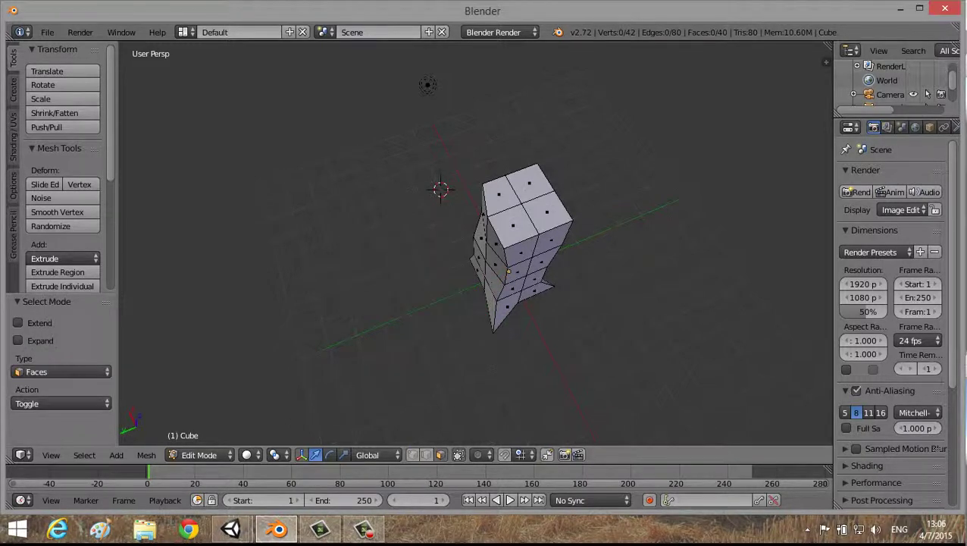
pyautogui.click(499, 194)
pyautogui.keyDown('shift'); pyautogui.click(529, 182); pyautogui.keyUp('shift')
pyautogui.keyDown('shift'); pyautogui.click(513, 225); pyautogui.keyUp('shift')
pyautogui.keyDown('shift'); pyautogui.click(546, 212); pyautogui.keyUp('shift')
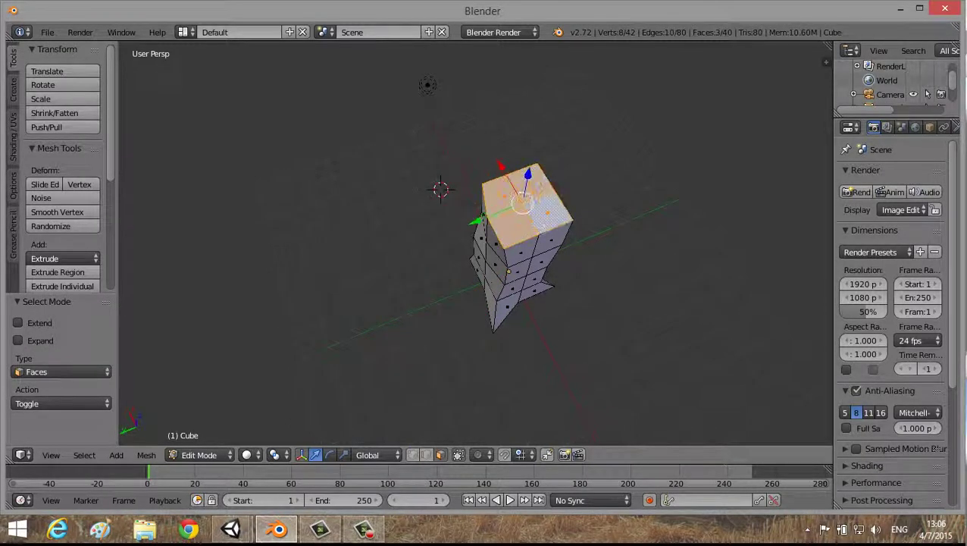
pyautogui.press('s')
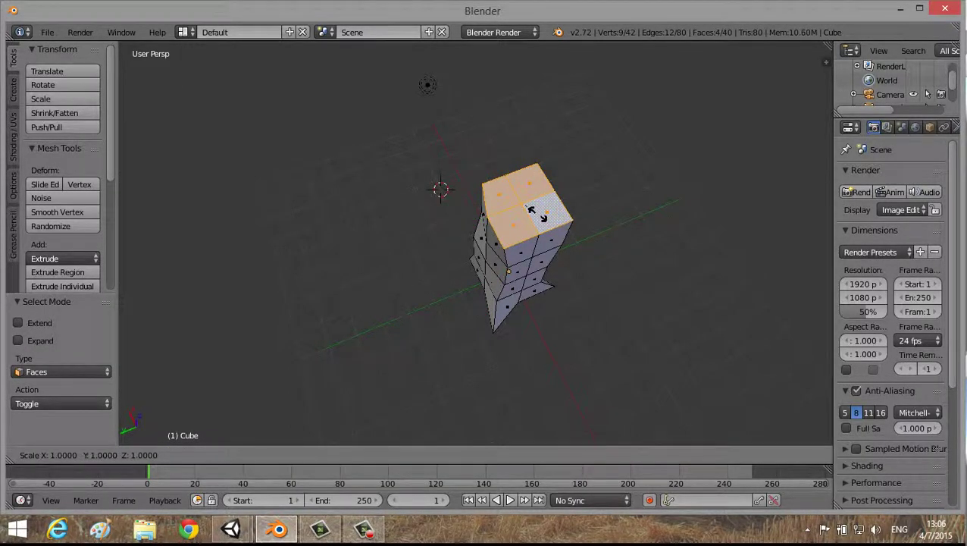
pyautogui.click(538, 216)
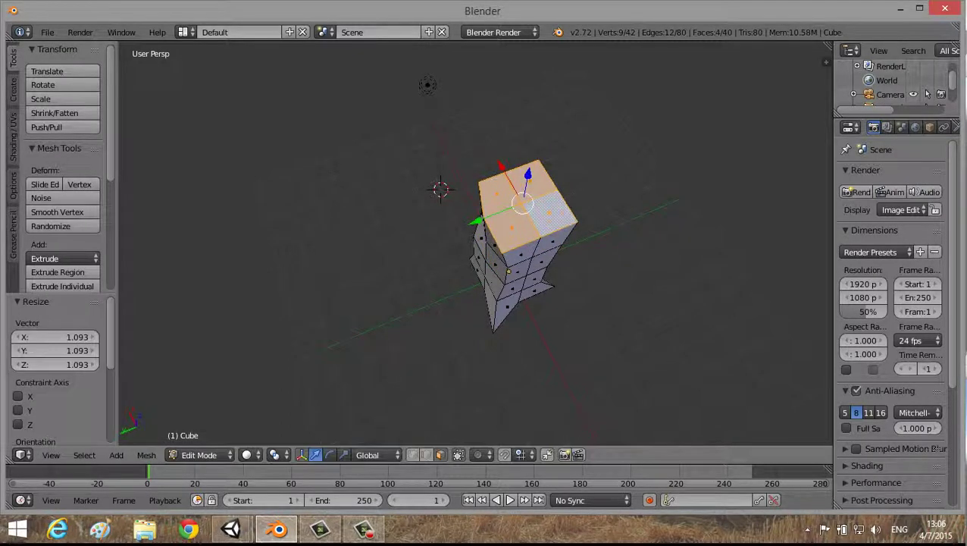
pyautogui.hotkey('ctrl', 'z')
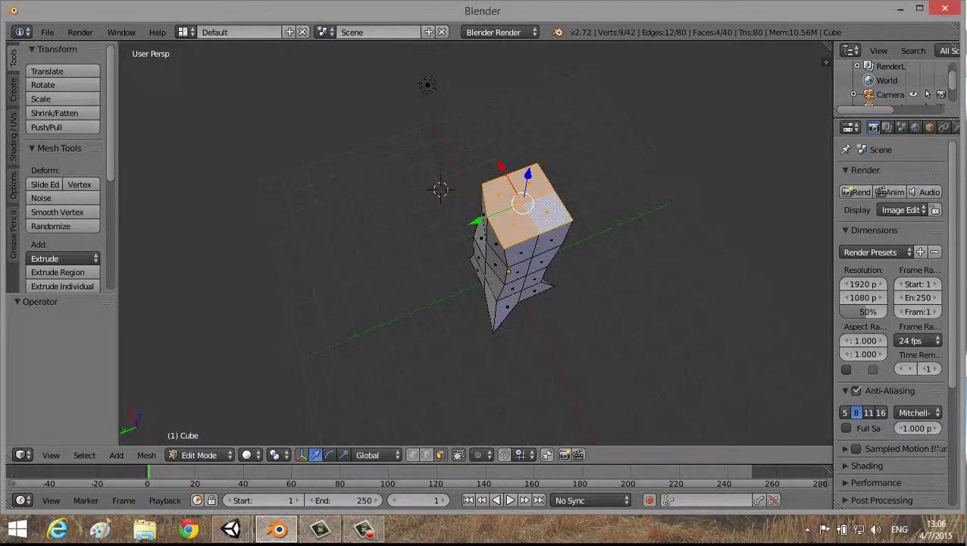
pyautogui.moveTo(538, 217); pyautogui.dragTo(523, 235, button='middle')
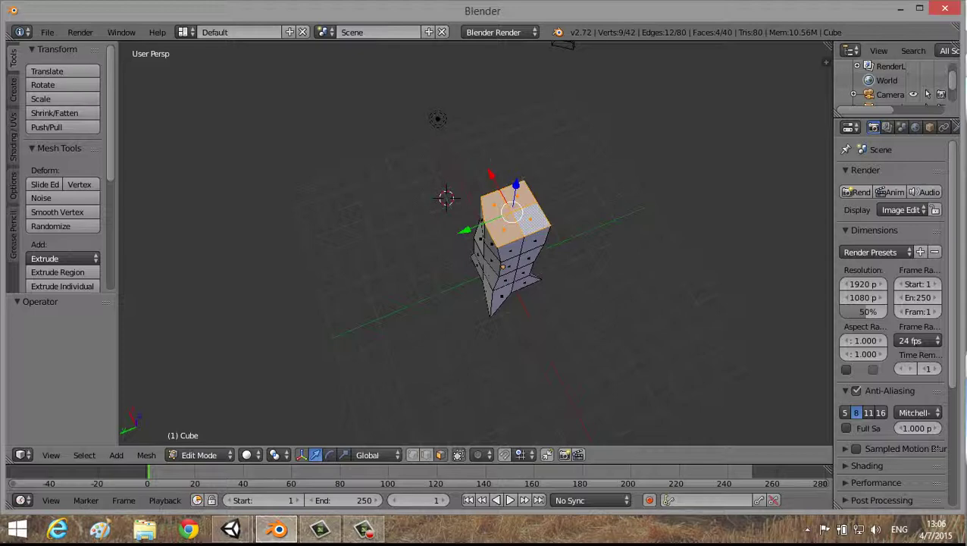
# - Extrude the four top faces and scale them up by 1.893 into an overhanging cap
pyautogui.press('e')
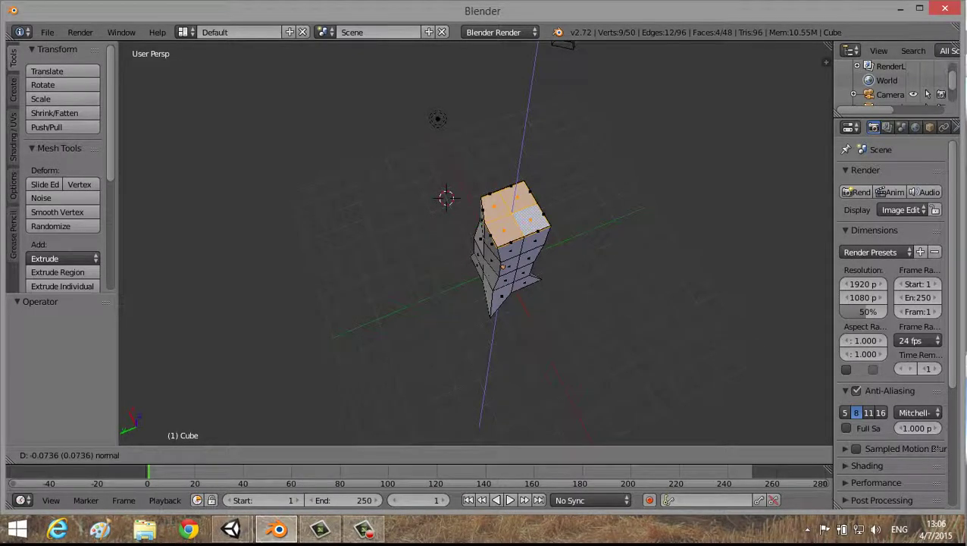
pyautogui.press('s')
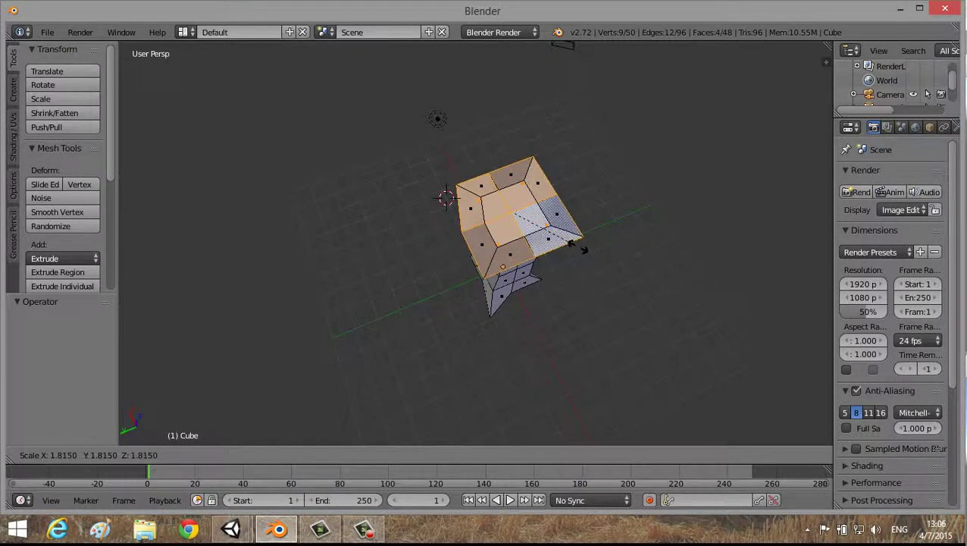
pyautogui.click(581, 248)
pyautogui.moveTo(470, 228); pyautogui.dragTo(495, 282, button='middle')
pyautogui.hotkey('ctrl', 'e')
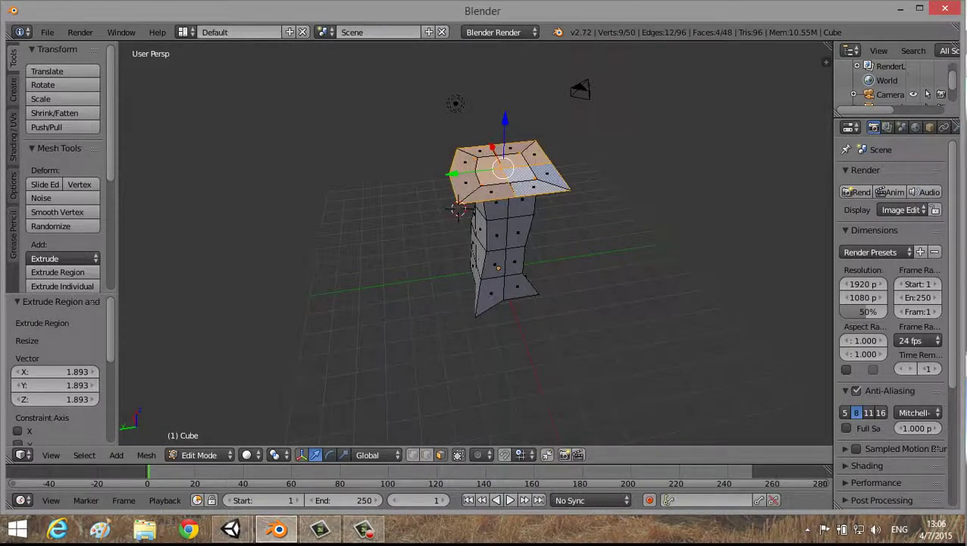
pyautogui.moveTo(453, 209)
pyautogui.mouseDown(button='middle')
pyautogui.moveTo(462, 220)
pyautogui.moveTo(485, 216)
pyautogui.moveTo(502, 198)
pyautogui.mouseUp(button='middle')
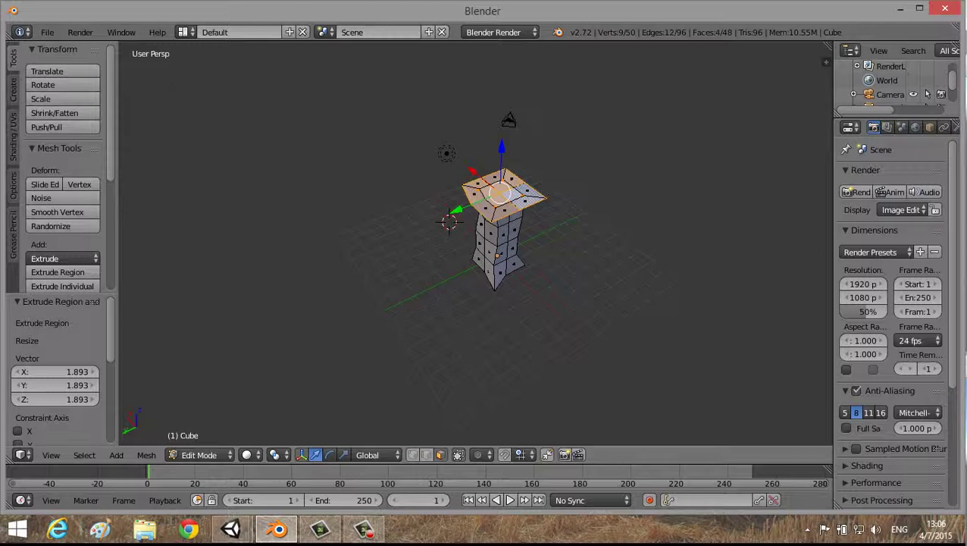
# - Extrude the top 4.213 units upward and scale the new block's top face by 1.338
pyautogui.click(571, 149)
pyautogui.press('e')
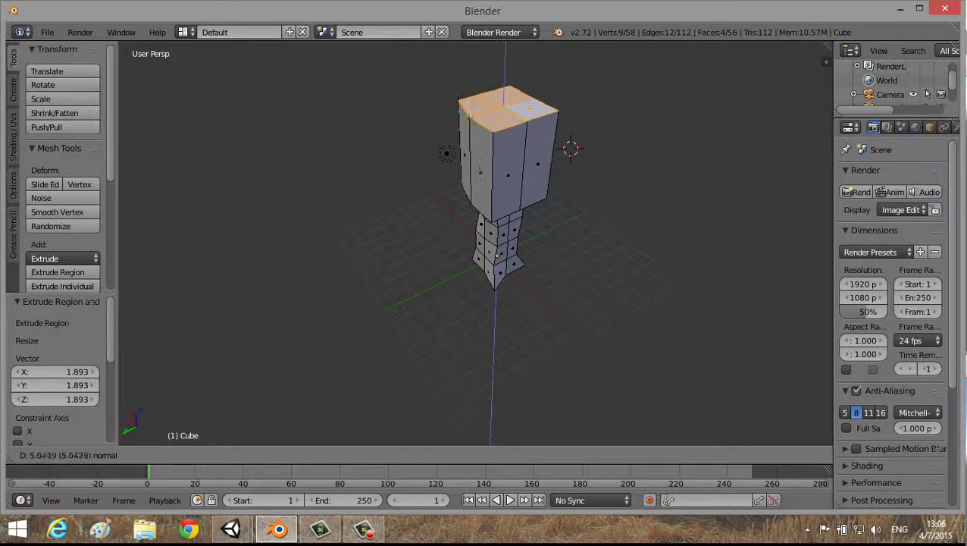
pyautogui.press('Return')
pyautogui.moveTo(417, 151); pyautogui.dragTo(421, 121, button='middle')
pyautogui.moveTo(455, 227); pyautogui.dragTo(486, 273, button='middle')
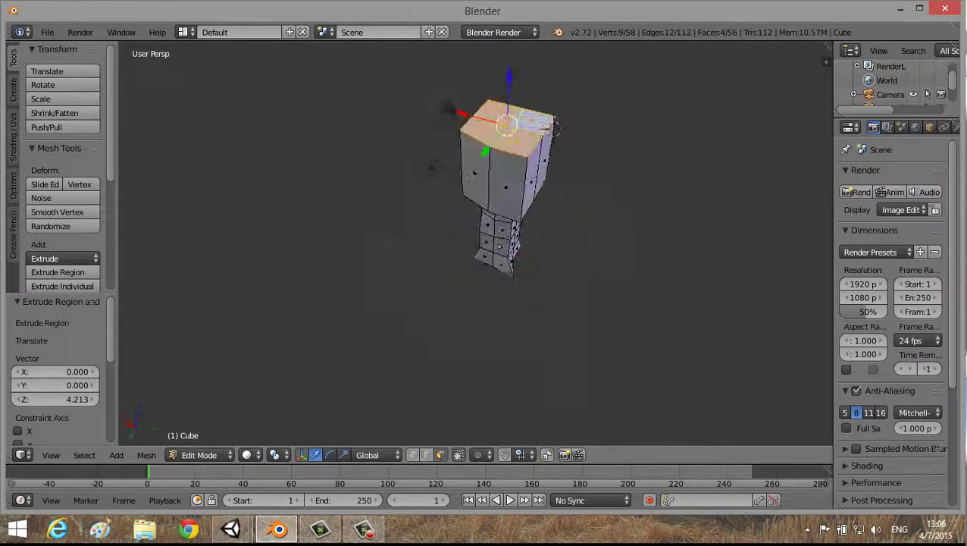
pyautogui.press('s')
pyautogui.click(554, 128)
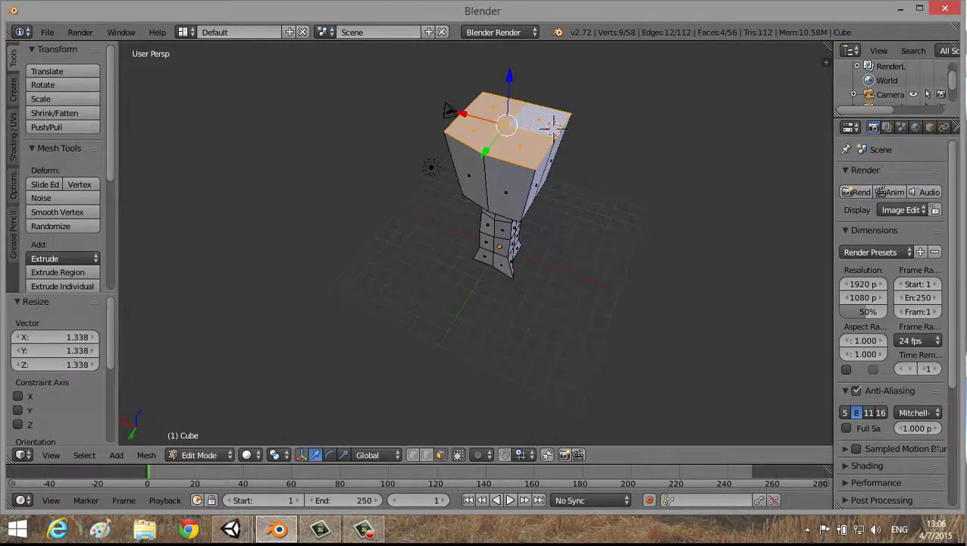
pyautogui.moveTo(554, 128)
pyautogui.mouseDown(button='middle')
pyautogui.moveTo(559, 135)
pyautogui.moveTo(523, 123)
pyautogui.mouseUp(button='middle')
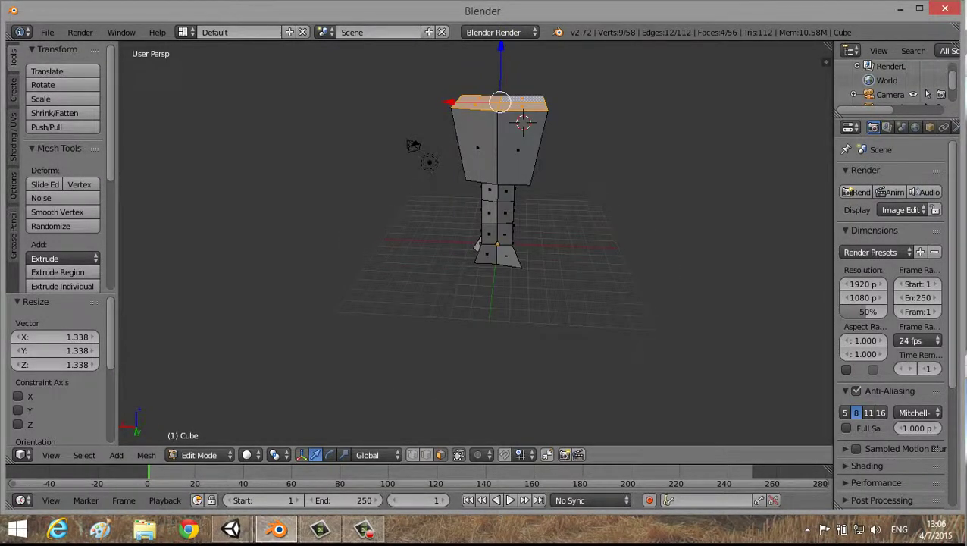
pyautogui.moveTo(523, 123); pyautogui.dragTo(525, 121, button='middle')
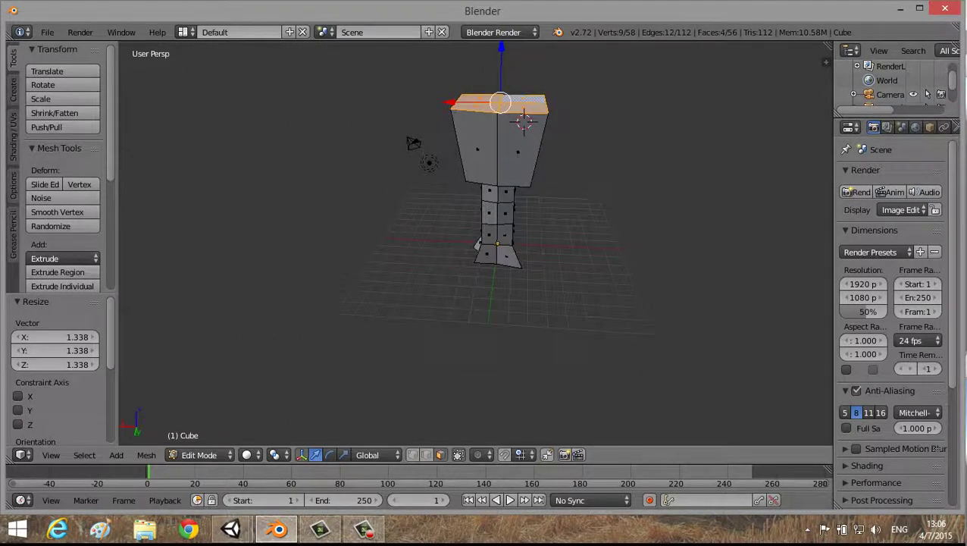
# - Cut three loop cuts around the head block, bringing the mesh to 82 vertices and 80 faces
pyautogui.hotkey('ctrl', 'r')
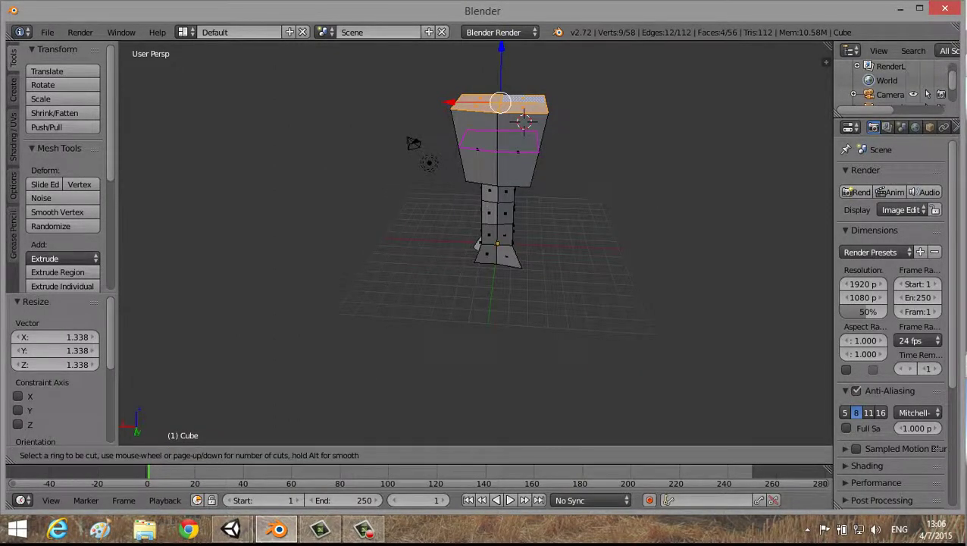
pyautogui.click(518, 151)
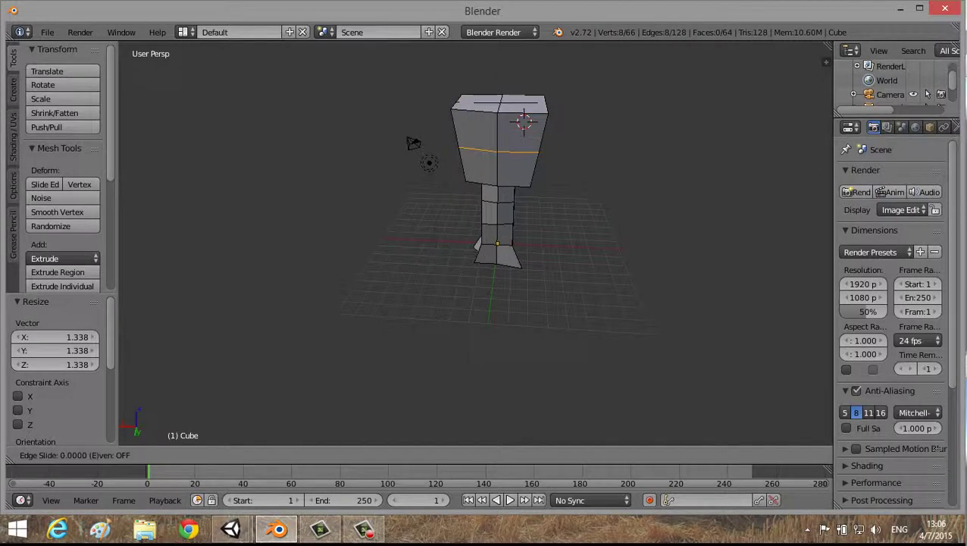
pyautogui.rightClick(518, 151)
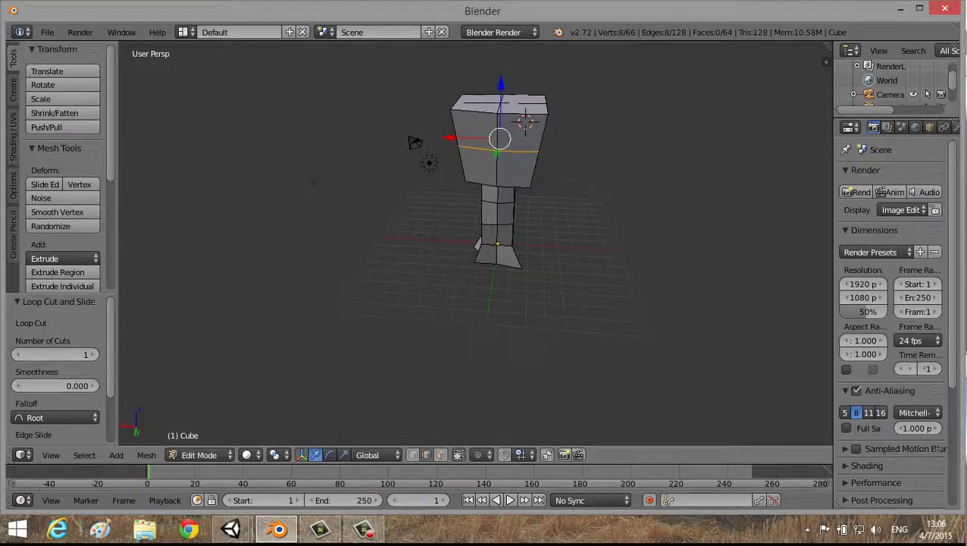
pyautogui.moveTo(523, 123)
pyautogui.mouseDown(button='middle')
pyautogui.moveTo(455, 152)
pyautogui.moveTo(424, 197)
pyautogui.moveTo(443, 170)
pyautogui.mouseUp(button='middle')
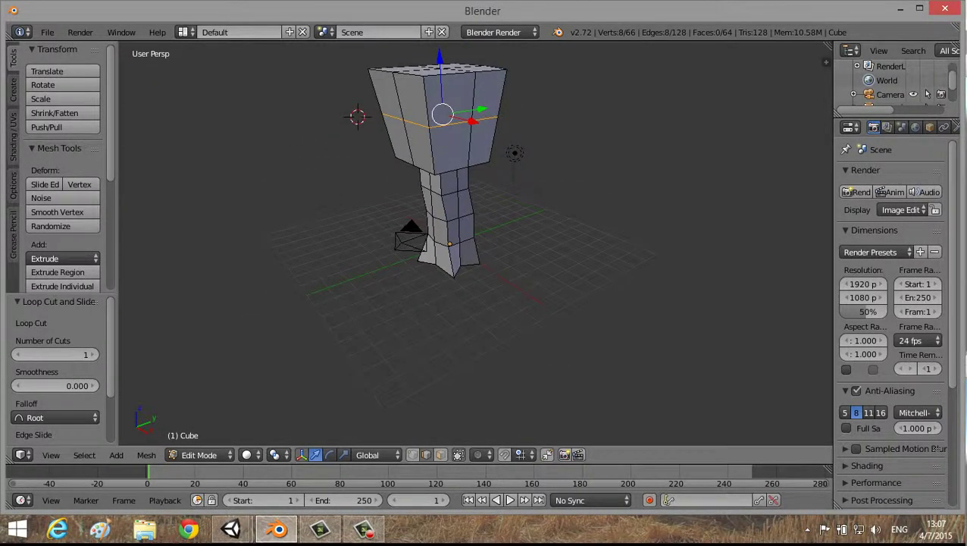
pyautogui.hotkey('ctrl', 'r')
pyautogui.click(454, 97)
pyautogui.hotkey('ctrl', 'r')
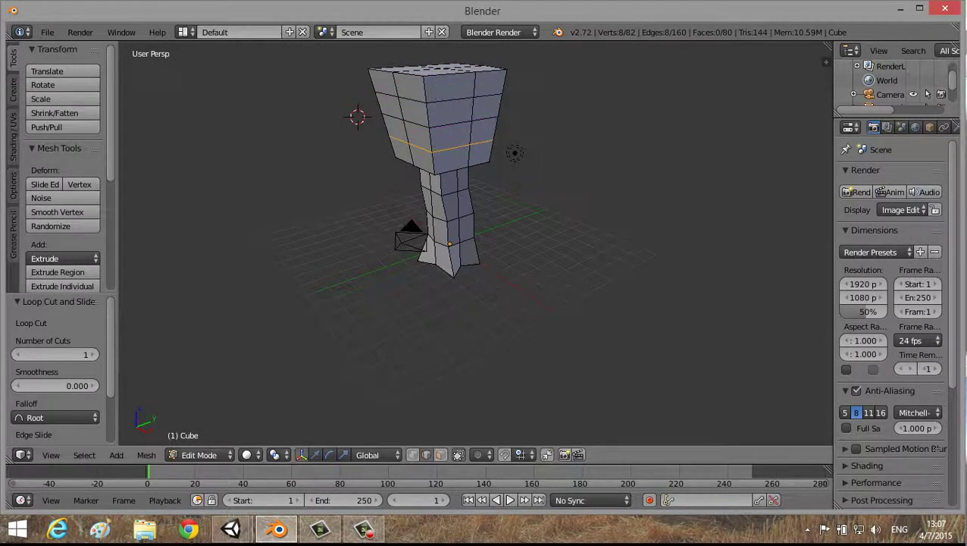
pyautogui.click(444, 134)
pyautogui.moveTo(444, 135)
pyautogui.mouseDown(button='middle')
pyautogui.moveTo(455, 152)
pyautogui.moveTo(463, 144)
pyautogui.moveTo(443, 171)
pyautogui.mouseUp(button='middle')
pyautogui.hotkey('ctrl', 'Tab')
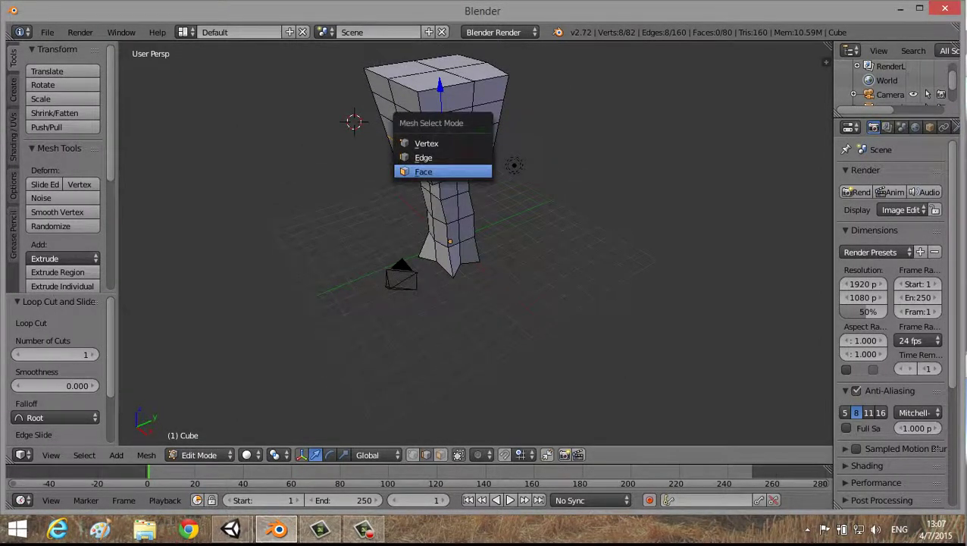
# - Switch to vertex selection and nudge a head vertex outward and back along Y
pyautogui.press('Up')
pyautogui.press('Up')
pyautogui.press('Return')
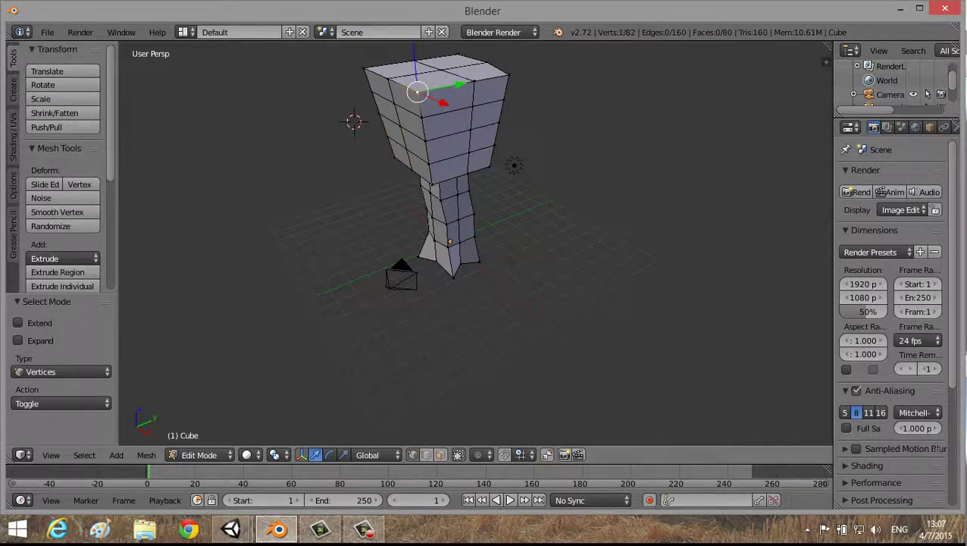
pyautogui.moveTo(455, 152); pyautogui.dragTo(455, 121, button='middle')
pyautogui.moveTo(447, 87); pyautogui.dragTo(470, 84)
pyautogui.moveTo(470, 84); pyautogui.dragTo(485, 61, button='middle')
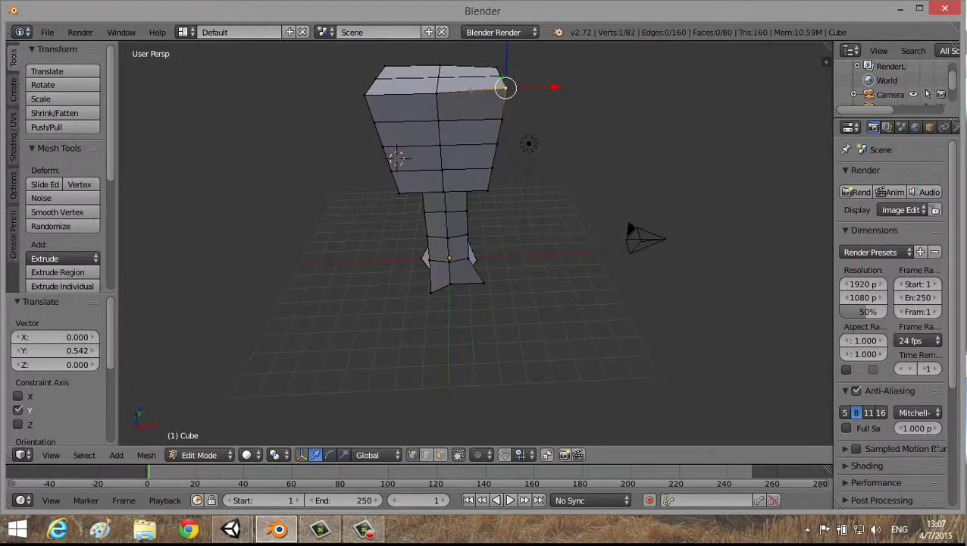
pyautogui.moveTo(455, 151); pyautogui.dragTo(459, 182, button='middle')
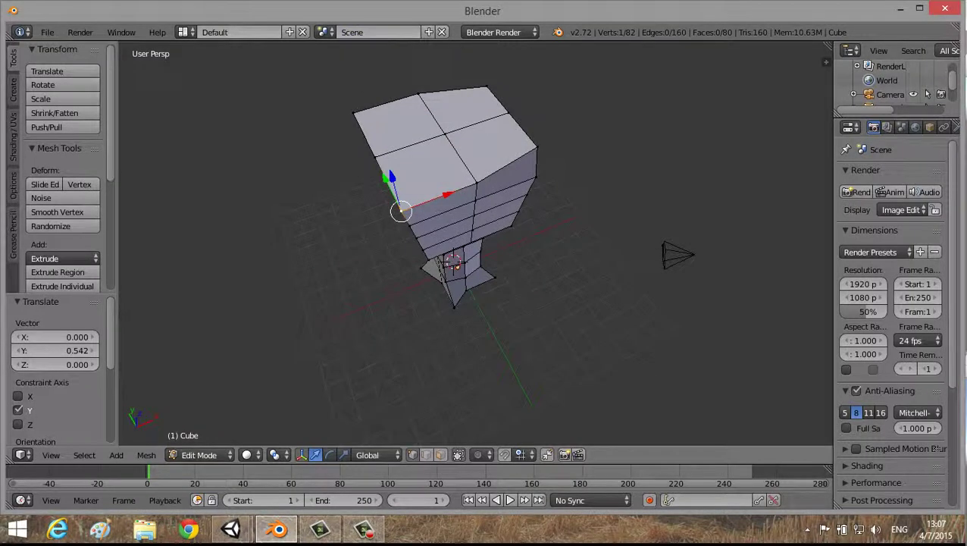
pyautogui.moveTo(388, 179); pyautogui.dragTo(382, 168)
pyautogui.moveTo(455, 227)
pyautogui.mouseDown(button='middle')
pyautogui.moveTo(516, 212)
pyautogui.moveTo(455, 227)
pyautogui.moveTo(454, 273)
pyautogui.mouseUp(button='middle')
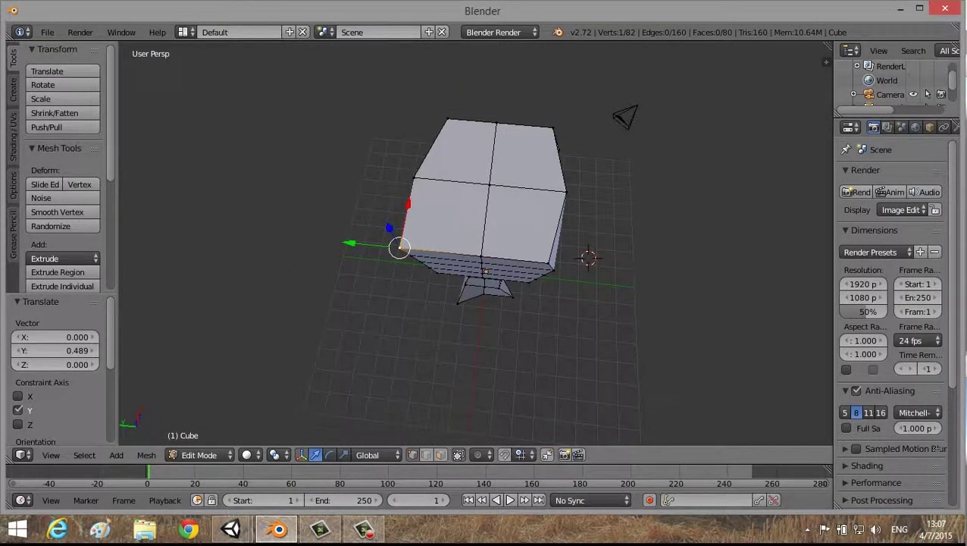
pyautogui.moveTo(455, 227); pyautogui.dragTo(439, 152, button='middle')
pyautogui.moveTo(493, 180); pyautogui.dragTo(432, 140)
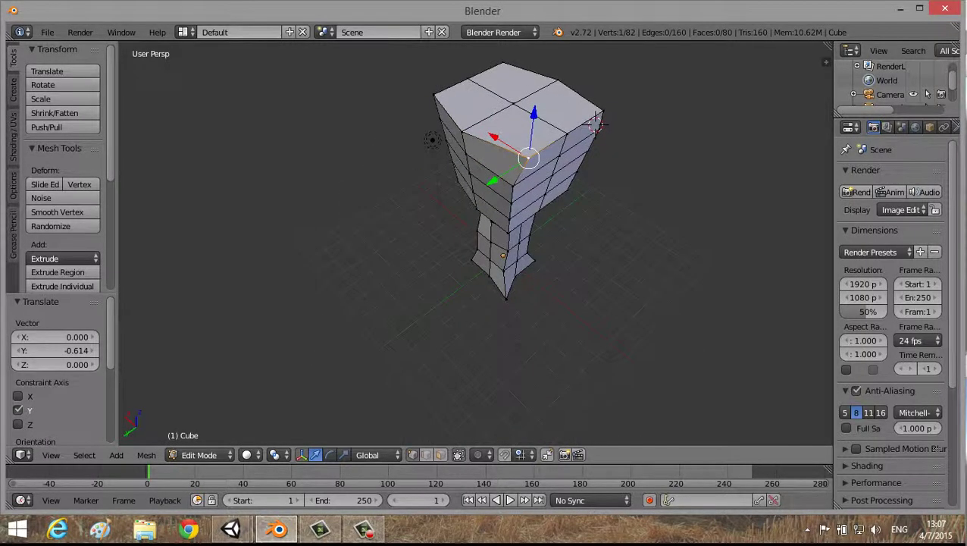
pyautogui.moveTo(476, 242); pyautogui.dragTo(475, 182, button='middle')
# - Shift the corner vertex where head meets neck 0.295 along X, then move it along Y
pyautogui.rightClick(542, 157)
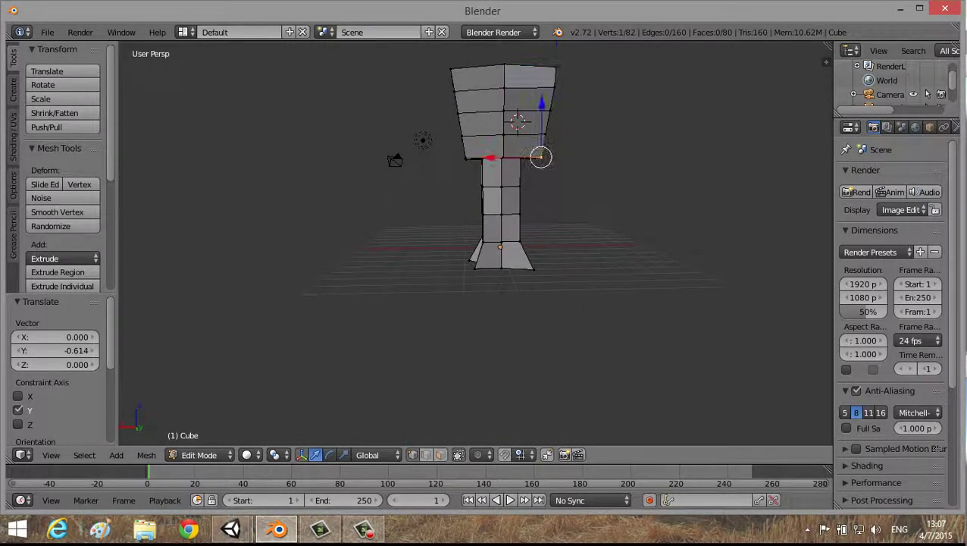
pyautogui.moveTo(541, 158)
pyautogui.mouseDown(button='middle')
pyautogui.moveTo(523, 220)
pyautogui.moveTo(522, 152)
pyautogui.mouseUp(button='middle')
pyautogui.press('g')
pyautogui.press('x')
pyautogui.click(521, 195)
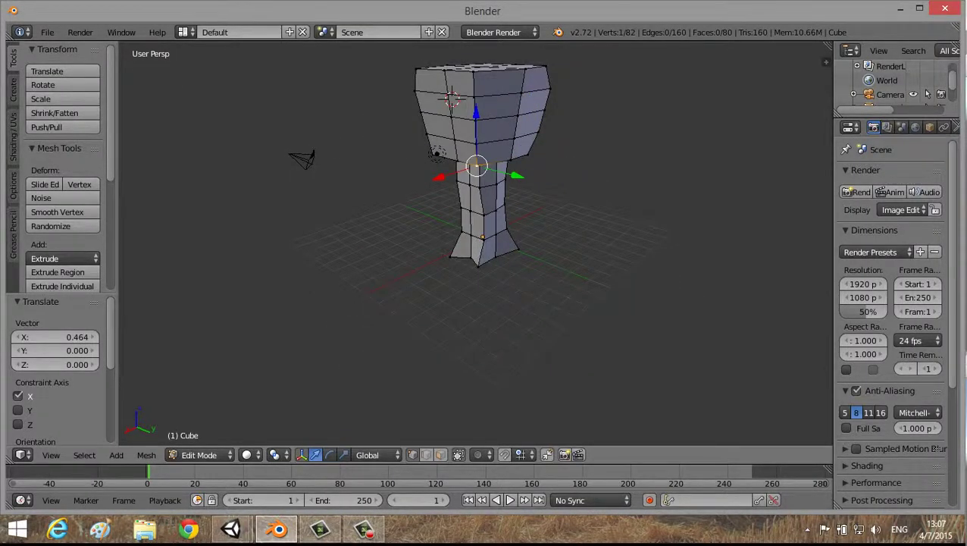
pyautogui.moveTo(476, 227)
pyautogui.mouseDown(button='middle')
pyautogui.moveTo(455, 219)
pyautogui.moveTo(470, 273)
pyautogui.mouseUp(button='middle')
pyautogui.press('g')
pyautogui.press('y')
pyautogui.press('Return')
# - Push two more head vertices along Y so the block bulges unevenly
pyautogui.rightClick(509, 211)
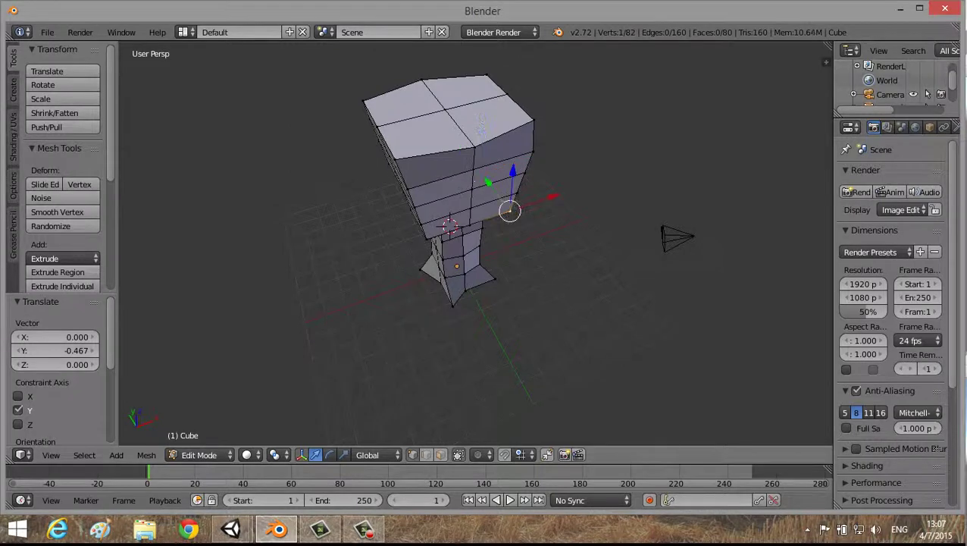
pyautogui.press('g')
pyautogui.press('y')
pyautogui.press('Return')
pyautogui.moveTo(469, 228); pyautogui.dragTo(455, 250, button='middle')
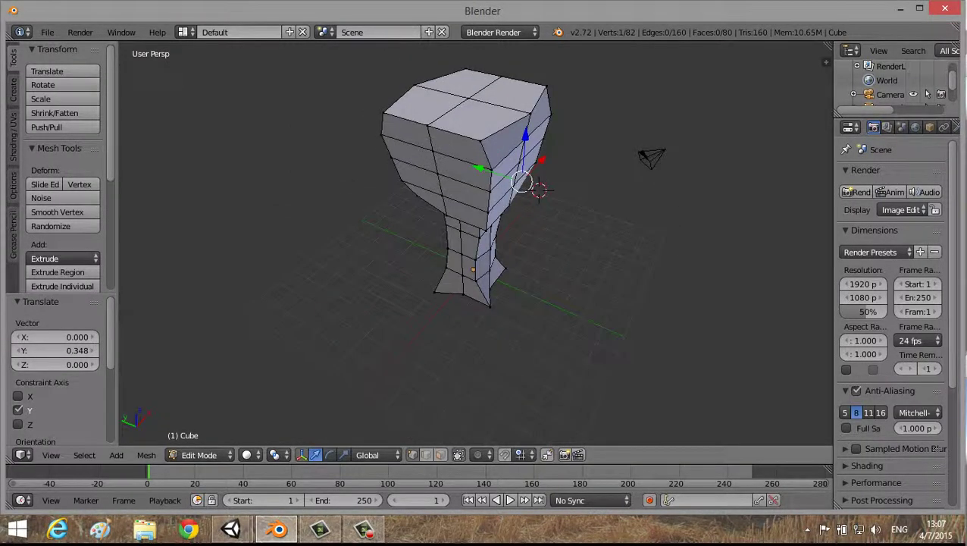
pyautogui.rightClick(486, 230)
pyautogui.press('g')
pyautogui.press('y')
pyautogui.press('Return')
pyautogui.moveTo(477, 197)
pyautogui.mouseDown(button='middle')
pyautogui.moveTo(414, 182)
pyautogui.moveTo(447, 150)
pyautogui.moveTo(470, 182)
pyautogui.mouseUp(button='middle')
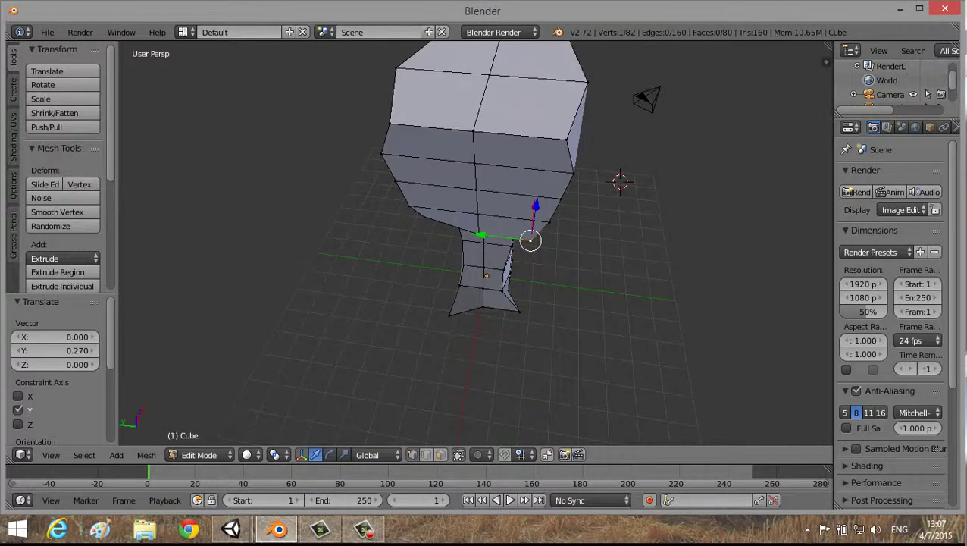
# - Split the 3D view into two side-by-side viewports
pyautogui.scroll(-2, 470, 182)
pyautogui.scroll(-1, 481, 212)
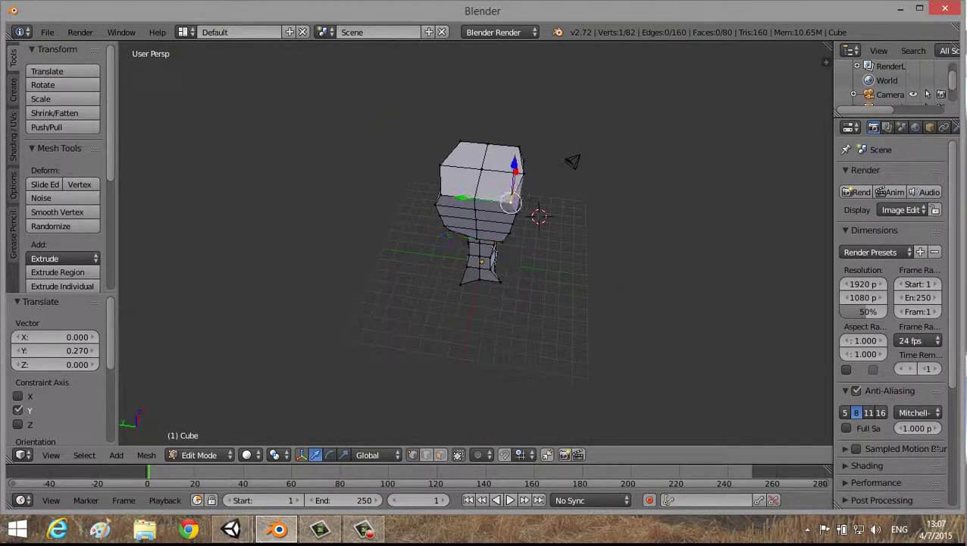
pyautogui.moveTo(478, 212)
pyautogui.mouseDown(button='middle')
pyautogui.moveTo(432, 190)
pyautogui.moveTo(447, 197)
pyautogui.moveTo(439, 181)
pyautogui.mouseUp(button='middle')
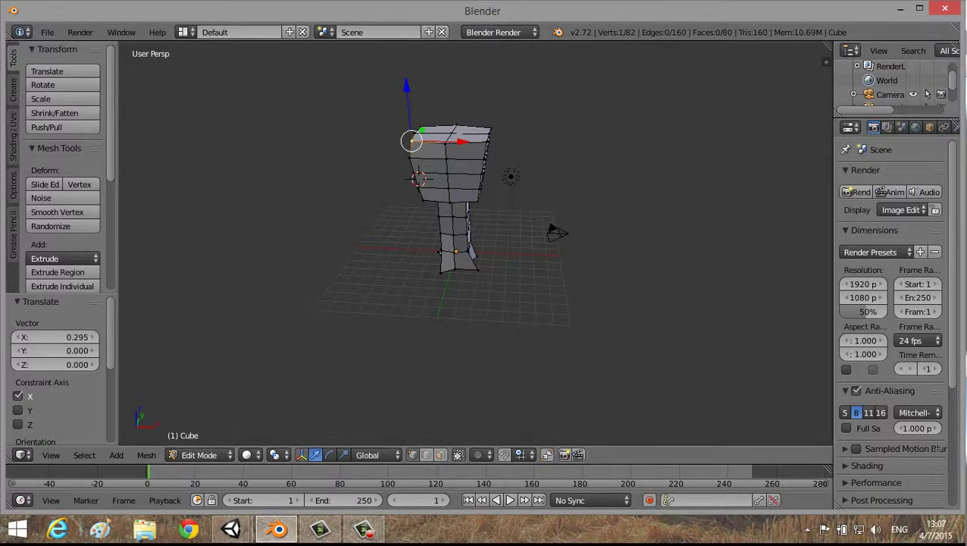
pyautogui.moveTo(827, 60); pyautogui.dragTo(407, 60)
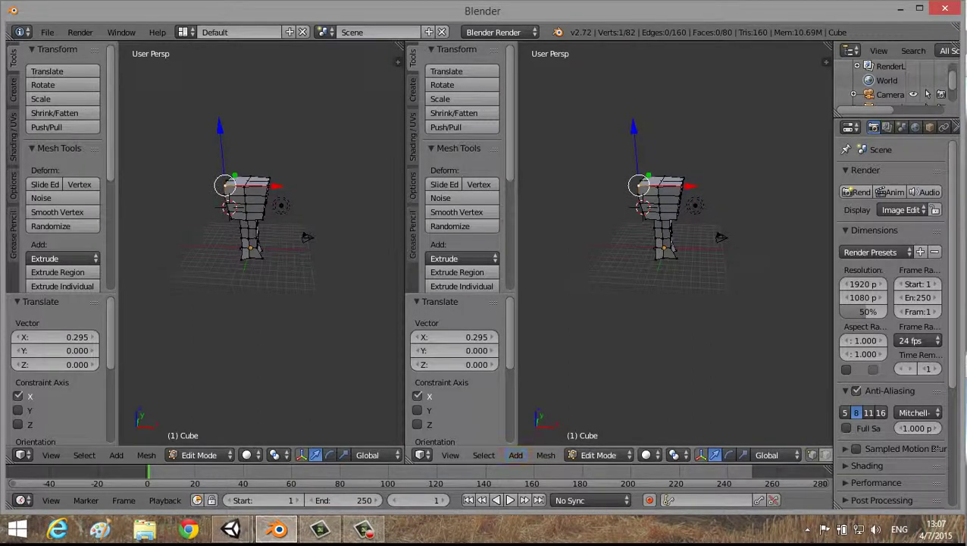
# - Change the second viewport to the UV/Image Editor, leaving the model visible beside its empty grid
pyautogui.click(423, 455)
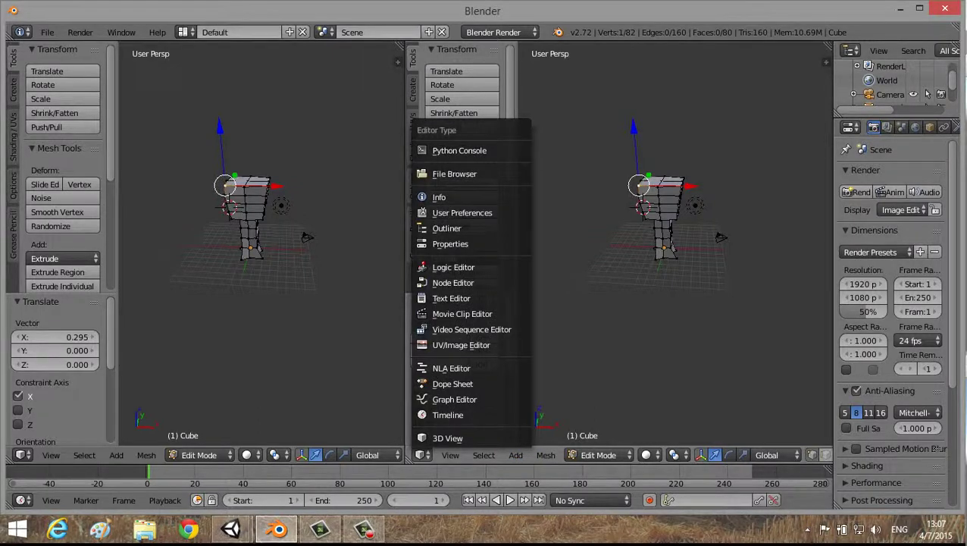
pyautogui.click(422, 455)
pyautogui.click(422, 455)
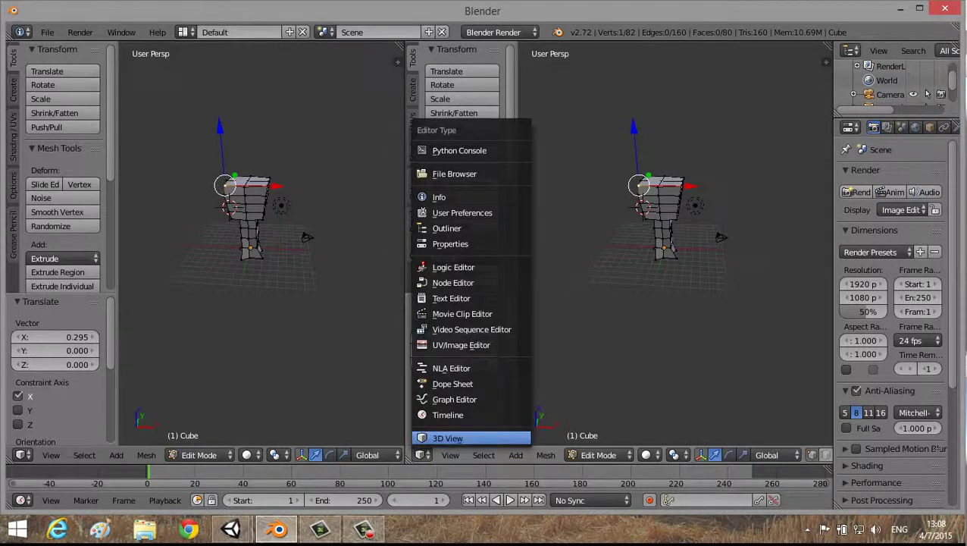
pyautogui.click(462, 346)
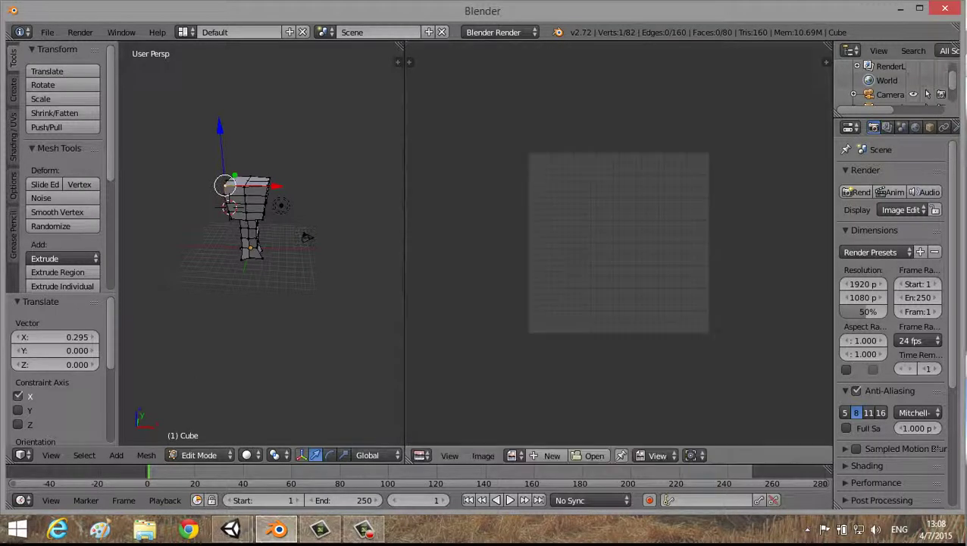
pyautogui.scroll(3, 261, 243)
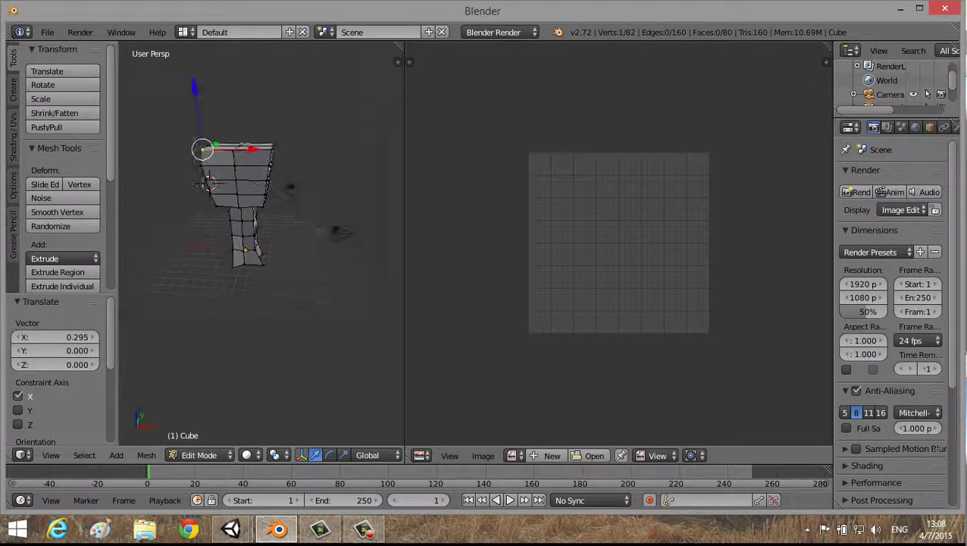
pyautogui.moveTo(261, 243); pyautogui.dragTo(273, 213, button='middle')
pyautogui.scroll(3, 262, 243)
# - Switch to edge select and select the neck's full edge loop with Ctrl+E > Edge Loops
pyautogui.scroll(2, 261, 243)
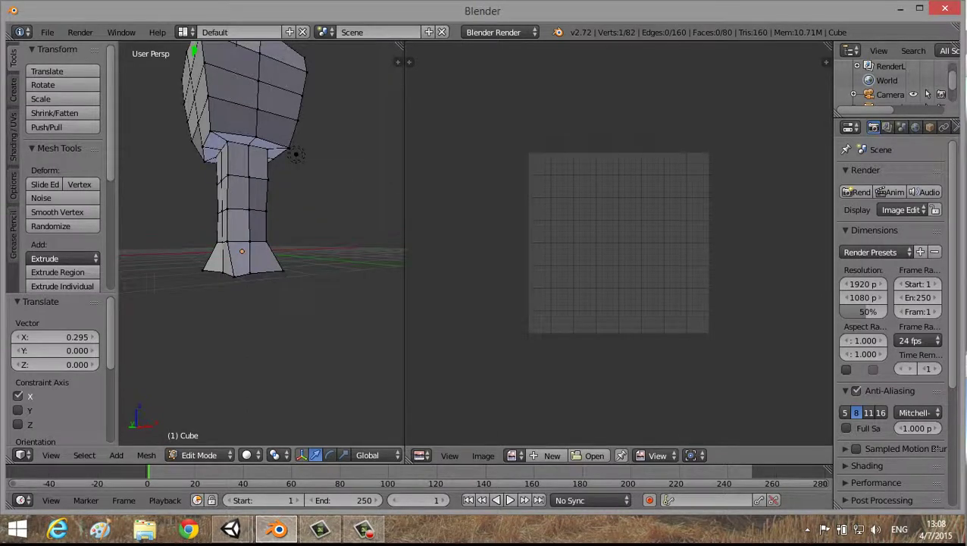
pyautogui.hotkey('ctrl', 'Tab')
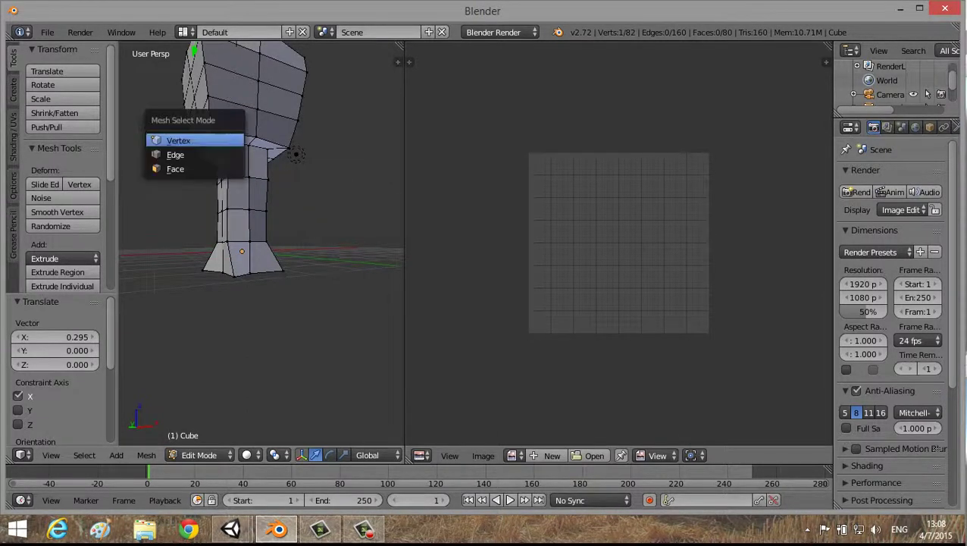
pyautogui.press('Down')
pyautogui.press('Down')
pyautogui.press('Up')
pyautogui.press('Return')
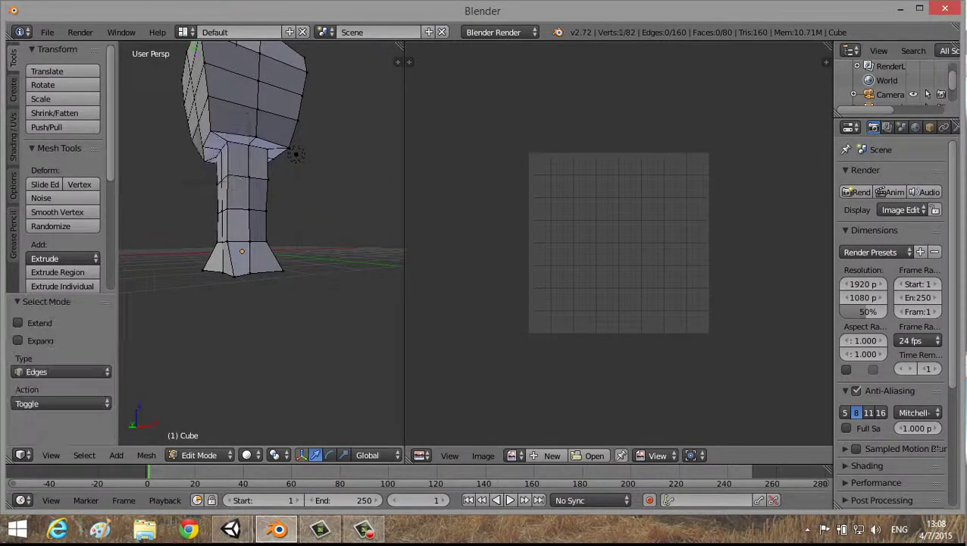
pyautogui.rightClick(295, 154)
pyautogui.hotkey('ctrl', 'e')
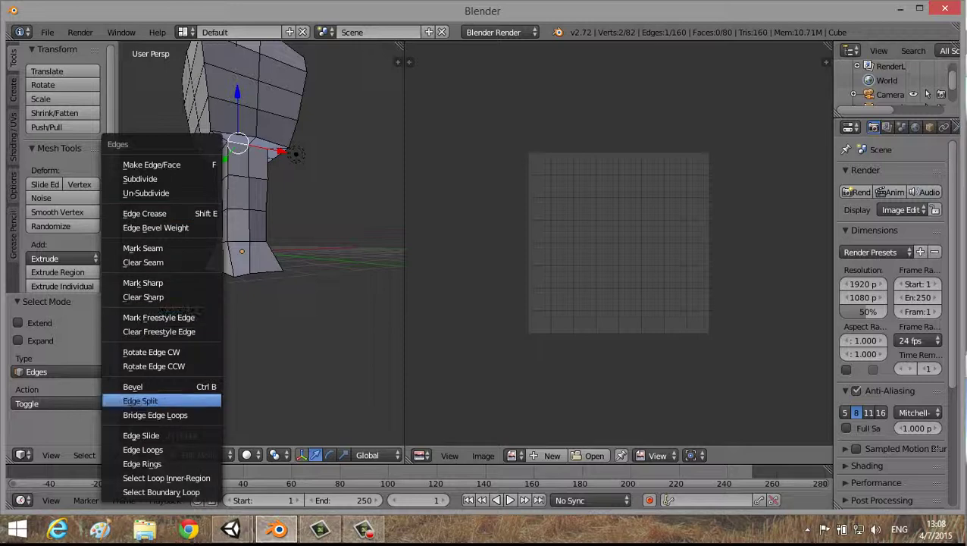
pyautogui.press('Down')
pyautogui.press('Up')
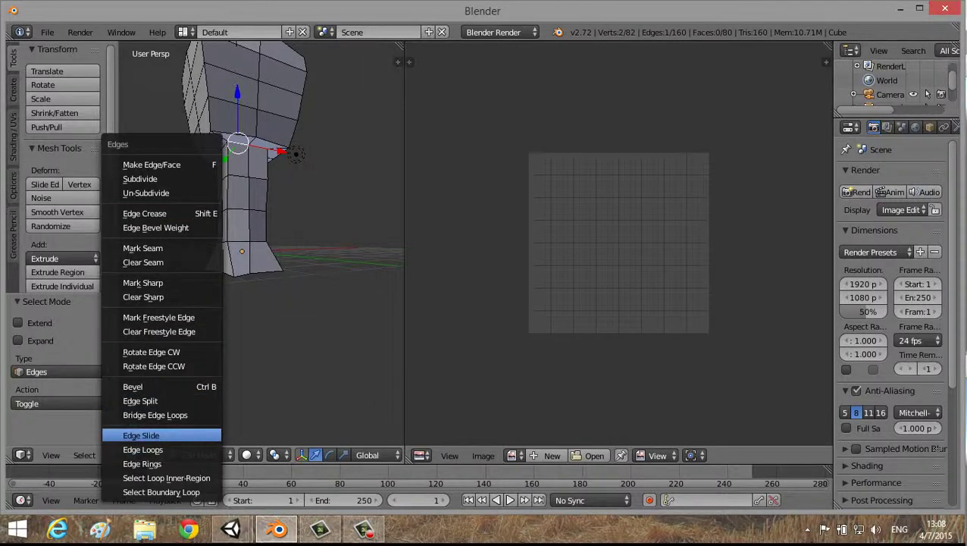
pyautogui.press('Down')
pyautogui.press('Return')
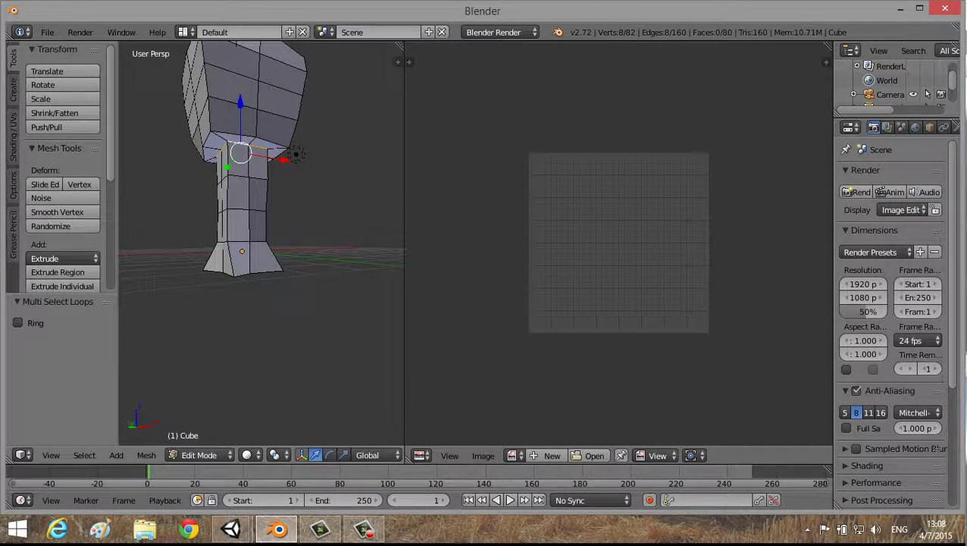
pyautogui.scroll(3, 371, 163)
pyautogui.moveTo(371, 163); pyautogui.dragTo(365, 176, button='middle')
# - Mark the selected neck edge loop as a UV seam
pyautogui.hotkey('ctrl', 'e')
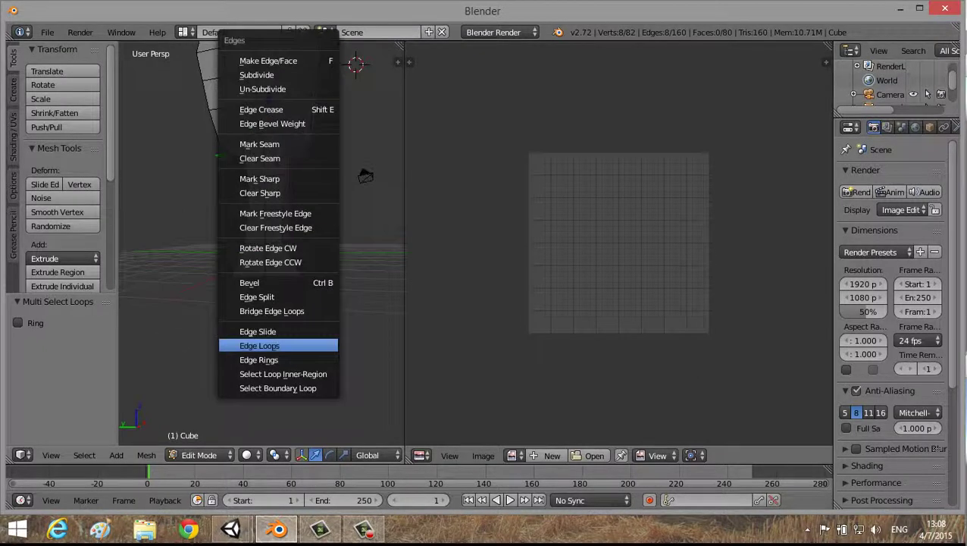
pyautogui.press('Up')
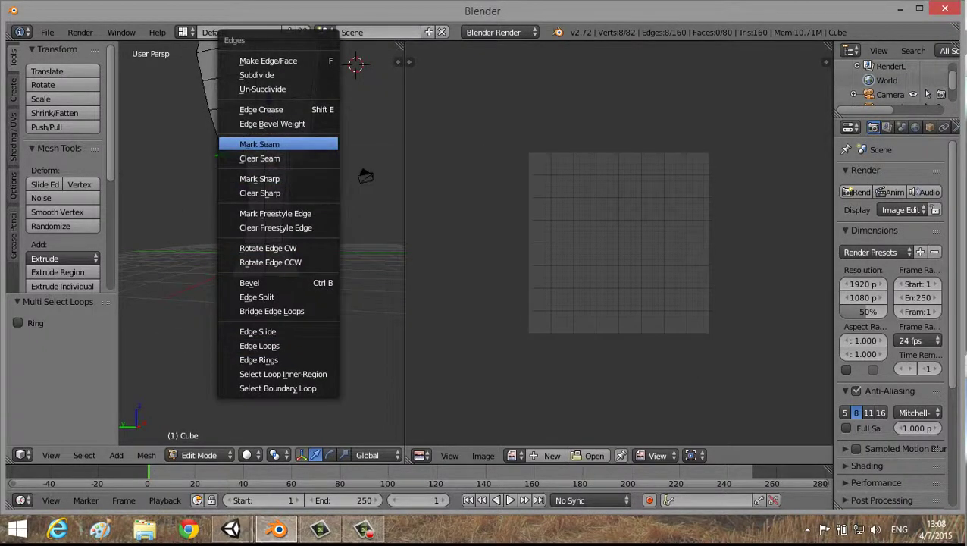
pyautogui.press('Return')
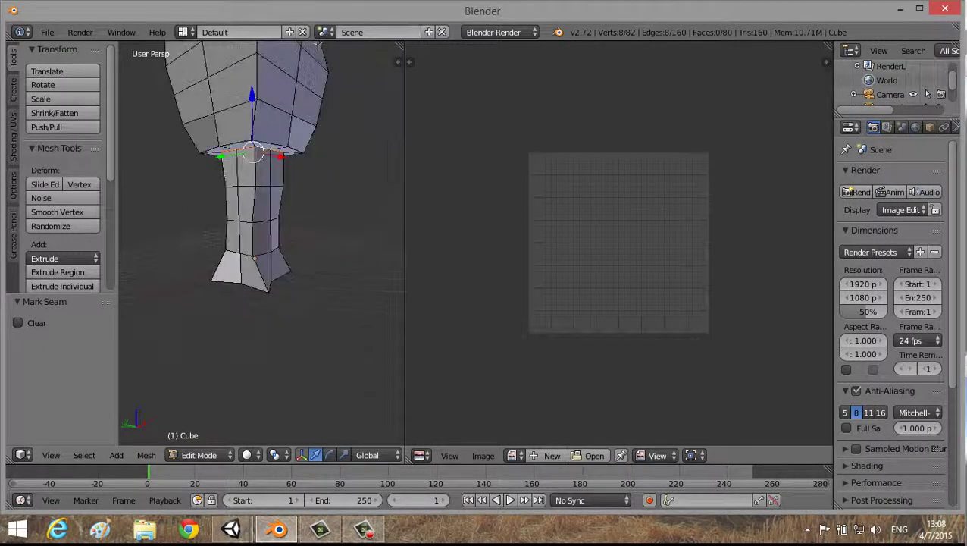
# - Select the edges around the top face rim and mark them as a seam
pyautogui.moveTo(365, 175); pyautogui.dragTo(363, 114, button='middle')
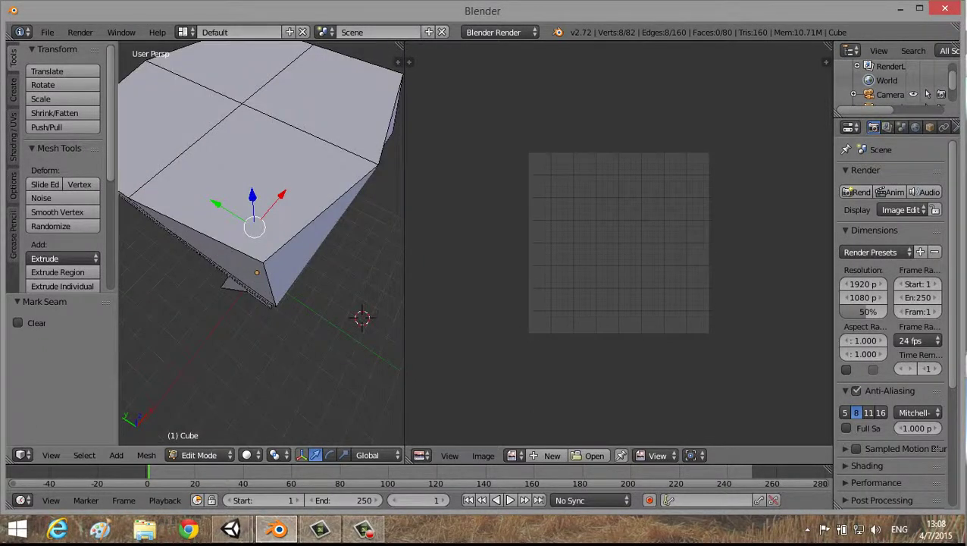
pyautogui.rightClick(372, 208)
pyautogui.scroll(-4, 372, 210)
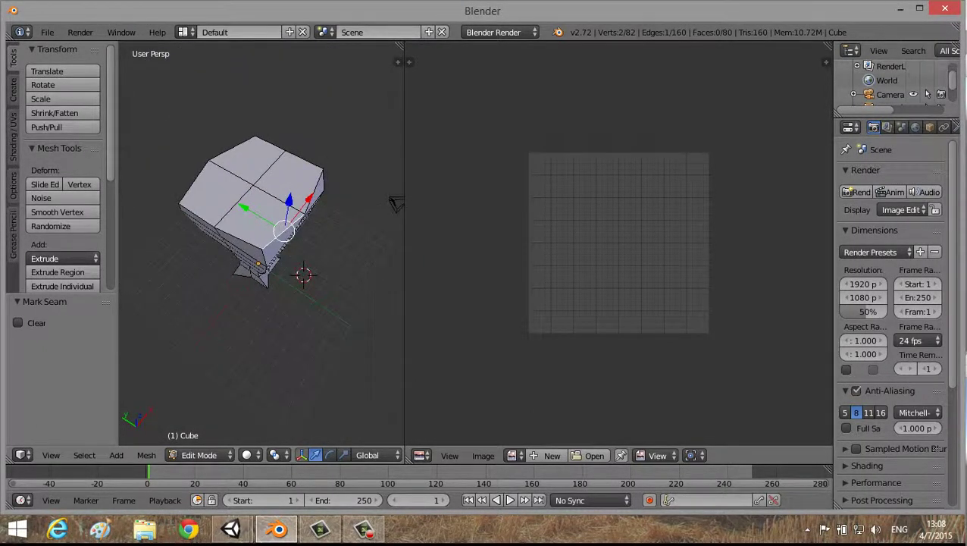
pyautogui.keyDown('shift'); pyautogui.rightClick(224, 221); pyautogui.keyUp('shift')
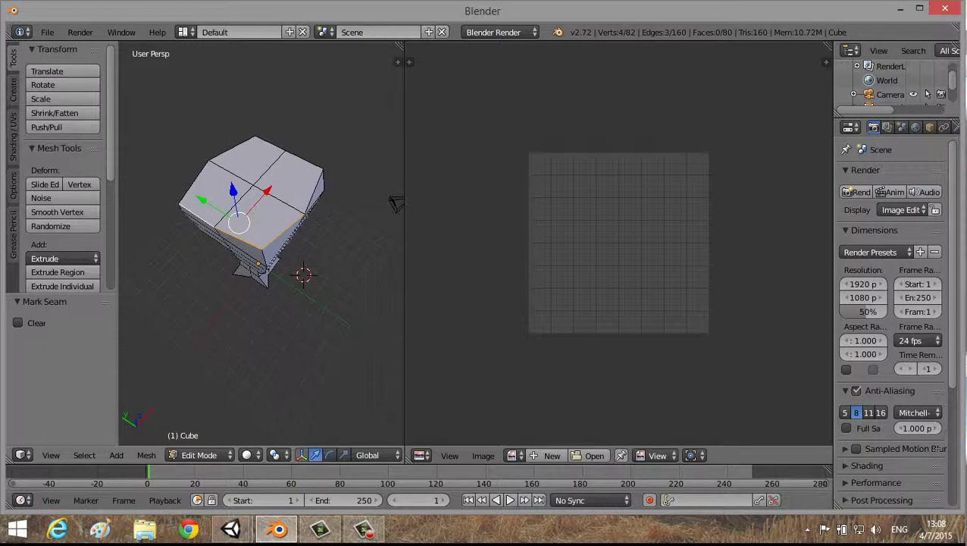
pyautogui.moveTo(373, 168); pyautogui.dragTo(354, 199, button='middle')
pyautogui.keyDown('shift'); pyautogui.rightClick(360, 186); pyautogui.keyUp('shift')
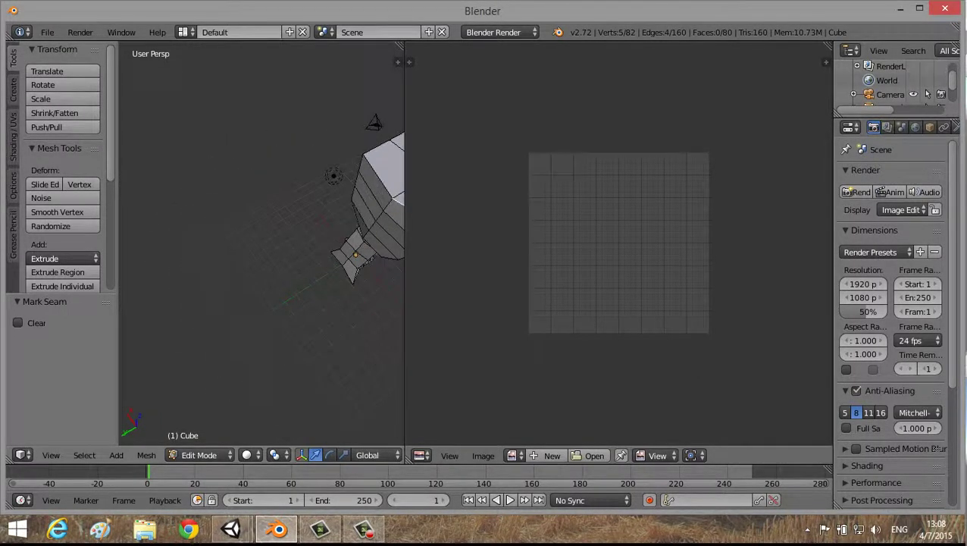
pyautogui.keyDown('shift'); pyautogui.rightClick(354, 199); pyautogui.keyUp('shift')
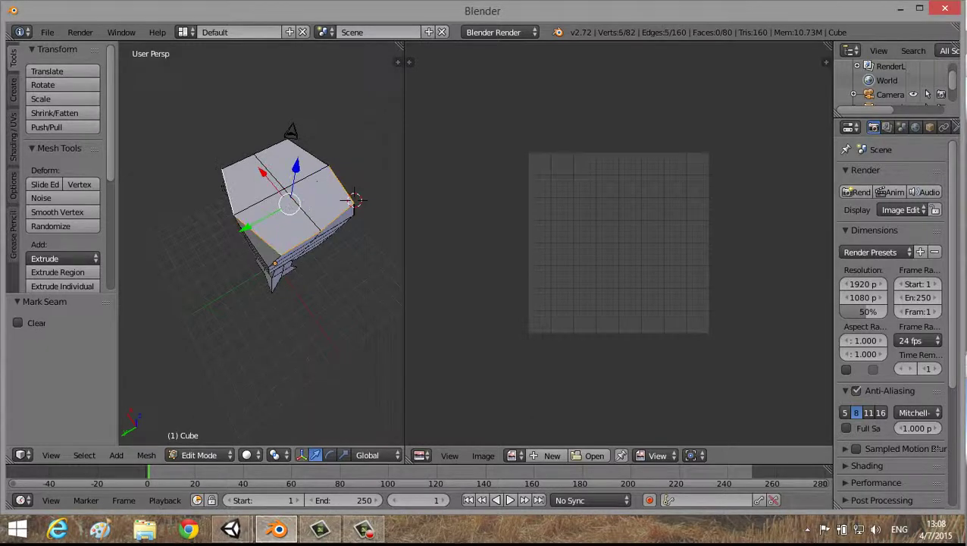
pyautogui.keyDown('alt'); pyautogui.keyDown('shift'); pyautogui.rightClick(354, 199); pyautogui.keyUp('shift'); pyautogui.keyUp('alt')
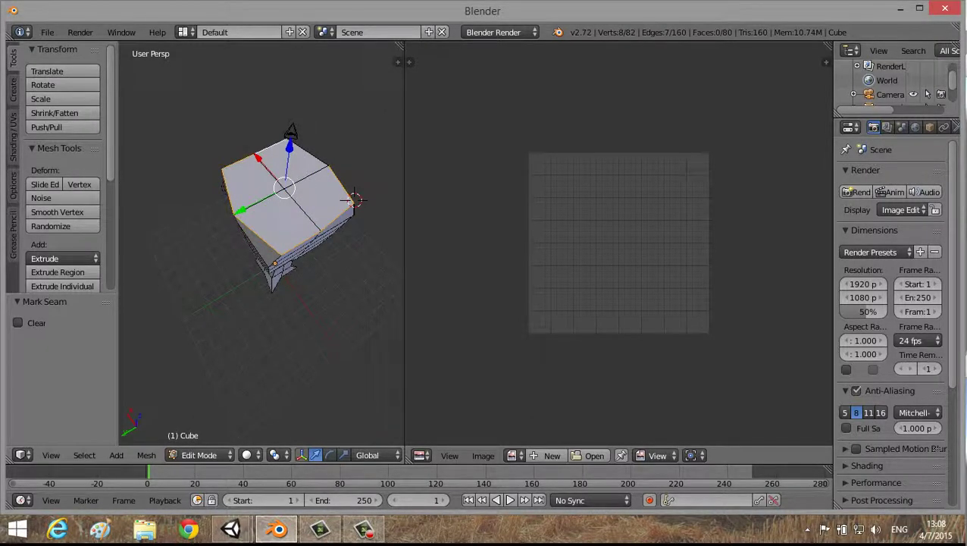
pyautogui.keyDown('shift'); pyautogui.rightClick(354, 199); pyautogui.keyUp('shift')
pyautogui.hotkey('ctrl', 'e')
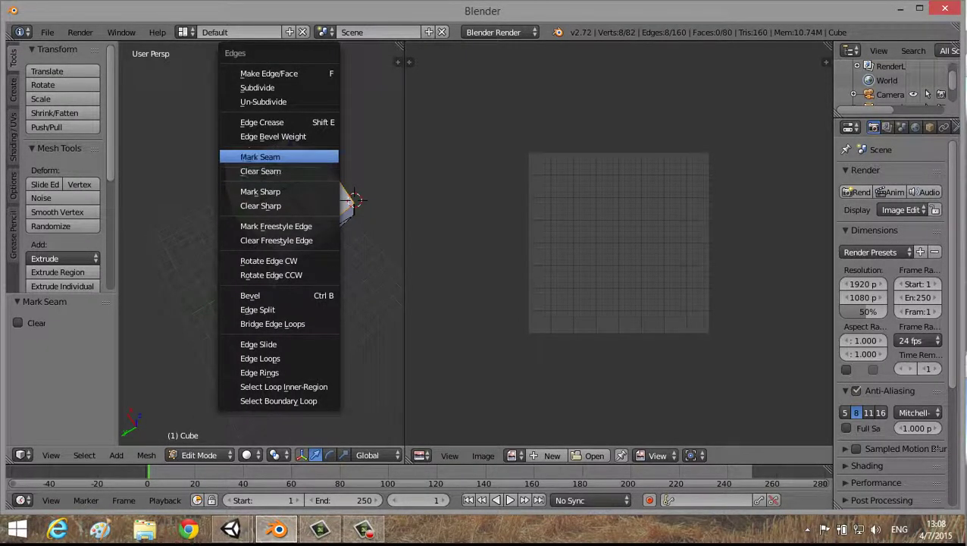
pyautogui.click(260, 156)
# - Select a vertical line of edges down the top block's side and mark it as a seam
pyautogui.moveTo(260, 156); pyautogui.dragTo(279, 129, button='middle')
pyautogui.moveTo(351, 193)
pyautogui.mouseDown(button='middle')
pyautogui.moveTo(331, 203)
pyautogui.moveTo(317, 196)
pyautogui.moveTo(323, 203)
pyautogui.mouseUp(button='middle')
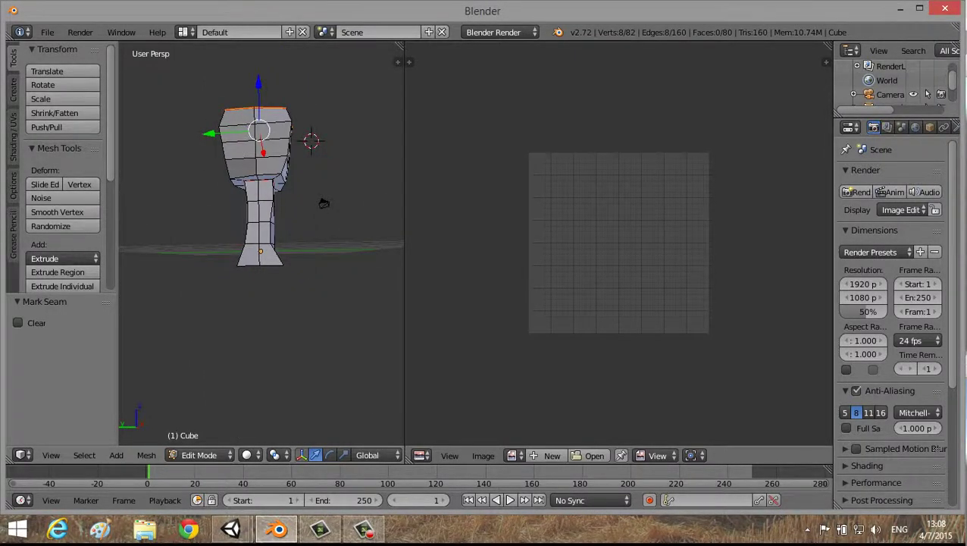
pyautogui.scroll(3, 323, 203)
pyautogui.rightClick(255, 140)
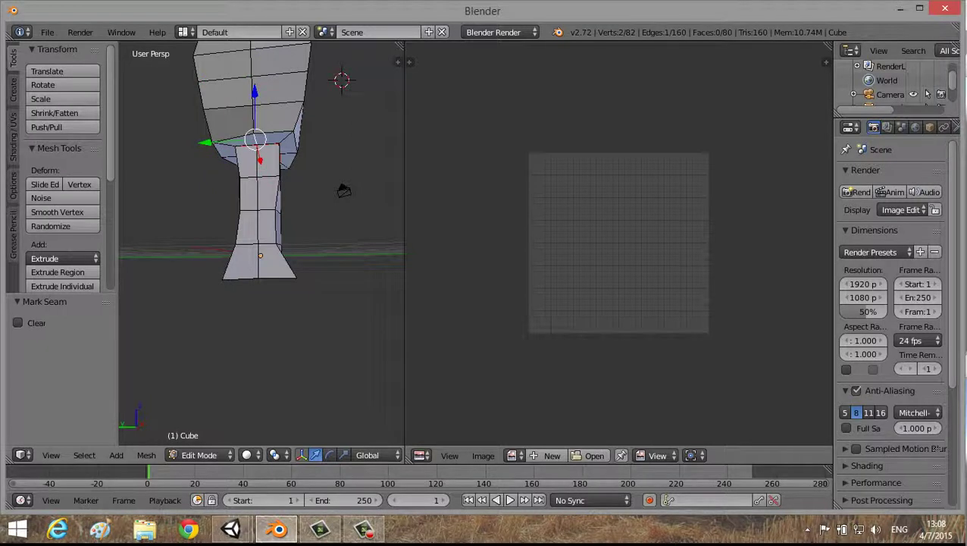
pyautogui.moveTo(343, 190); pyautogui.dragTo(335, 162, button='middle')
pyautogui.keyDown('shift'); pyautogui.rightClick(332, 158); pyautogui.keyUp('shift')
pyautogui.keyDown('shift'); pyautogui.rightClick(335, 162); pyautogui.keyUp('shift')
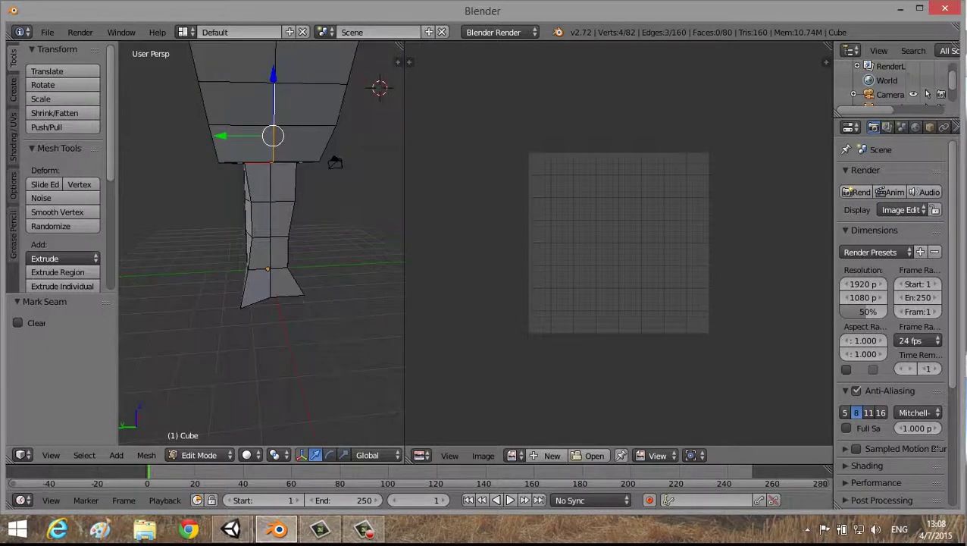
pyautogui.scroll(-2, 335, 162)
pyautogui.moveTo(335, 162); pyautogui.dragTo(327, 188, button='middle')
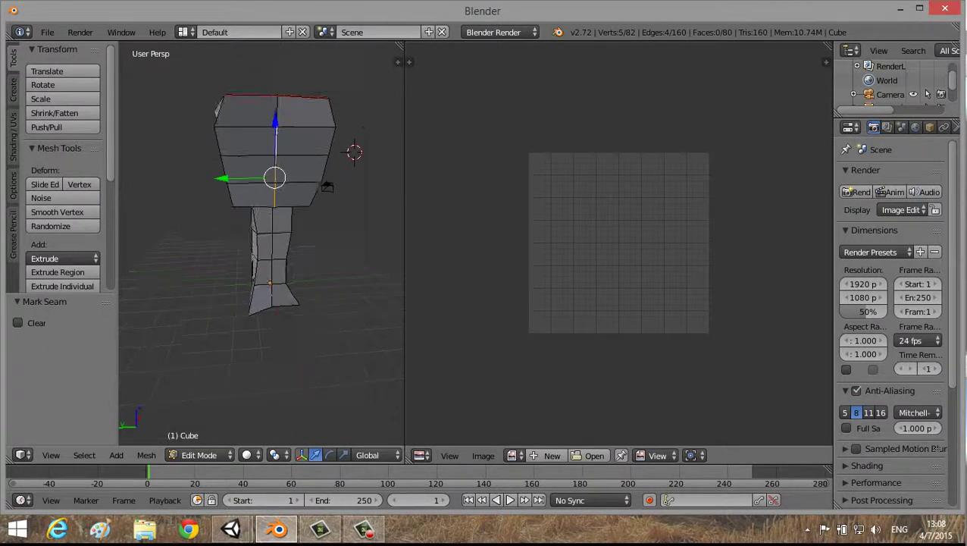
pyautogui.keyDown('shift'); pyautogui.rightClick(326, 188); pyautogui.keyUp('shift')
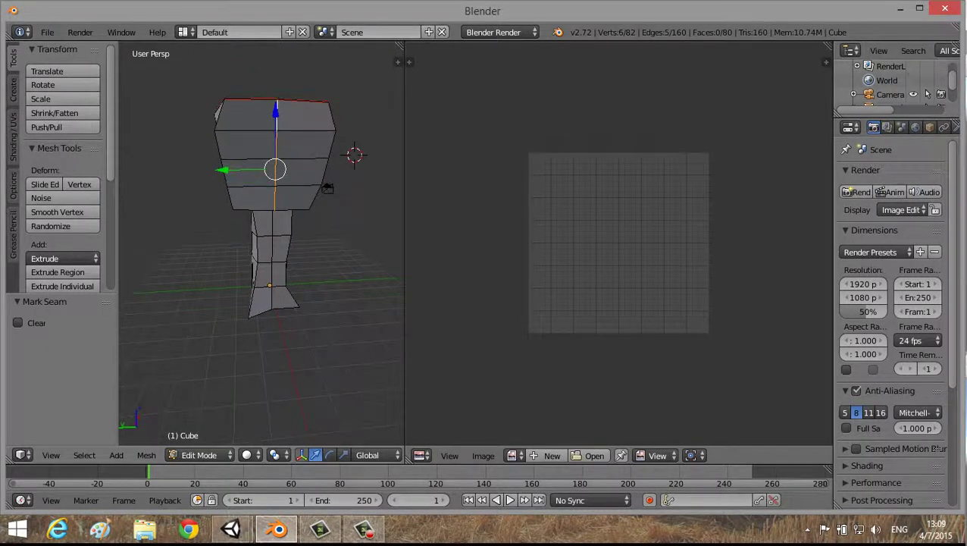
pyautogui.hotkey('ctrl', 'e')
pyautogui.press('Down')
pyautogui.press('Down')
pyautogui.press('Down')
pyautogui.press('Up')
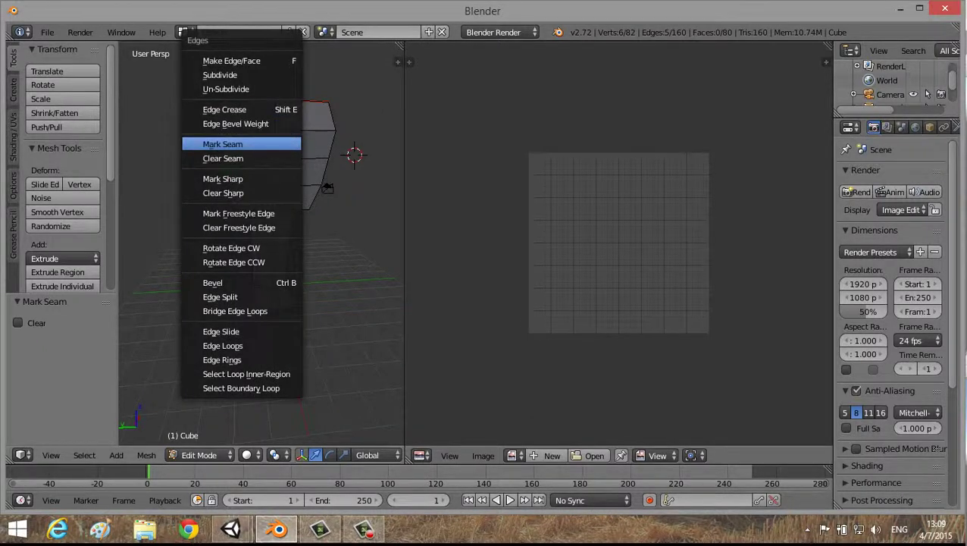
pyautogui.press('Return')
pyautogui.moveTo(327, 188)
pyautogui.mouseDown(button='middle')
pyautogui.moveTo(343, 206)
pyautogui.moveTo(231, 181)
pyautogui.moveTo(367, 198)
pyautogui.moveTo(319, 233)
pyautogui.moveTo(319, 216)
pyautogui.moveTo(240, 190)
pyautogui.moveTo(234, 177)
pyautogui.moveTo(377, 190)
pyautogui.moveTo(235, 180)
pyautogui.moveTo(210, 196)
pyautogui.mouseUp(button='middle')
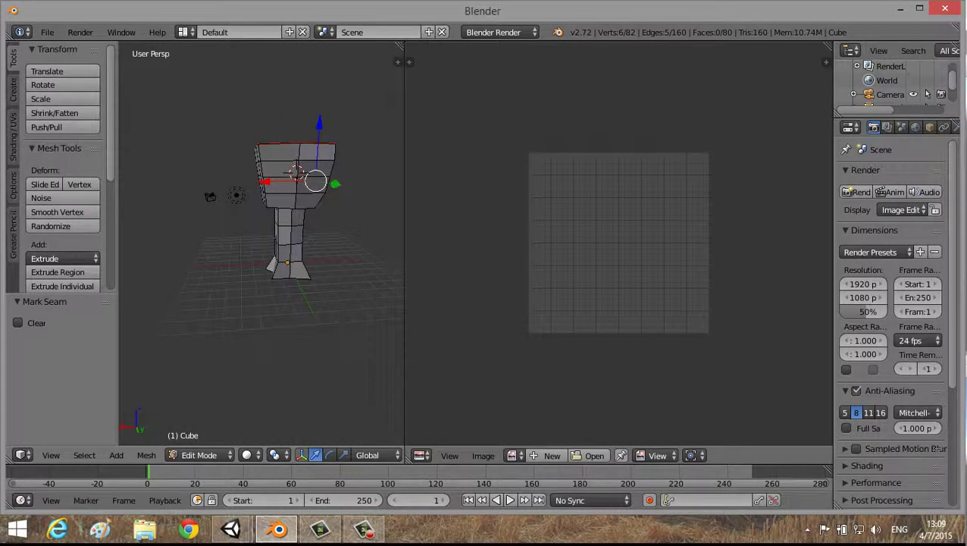
# - Select the whole column mesh and unwrap it into UV islands
pyautogui.press('a')
pyautogui.press('a')
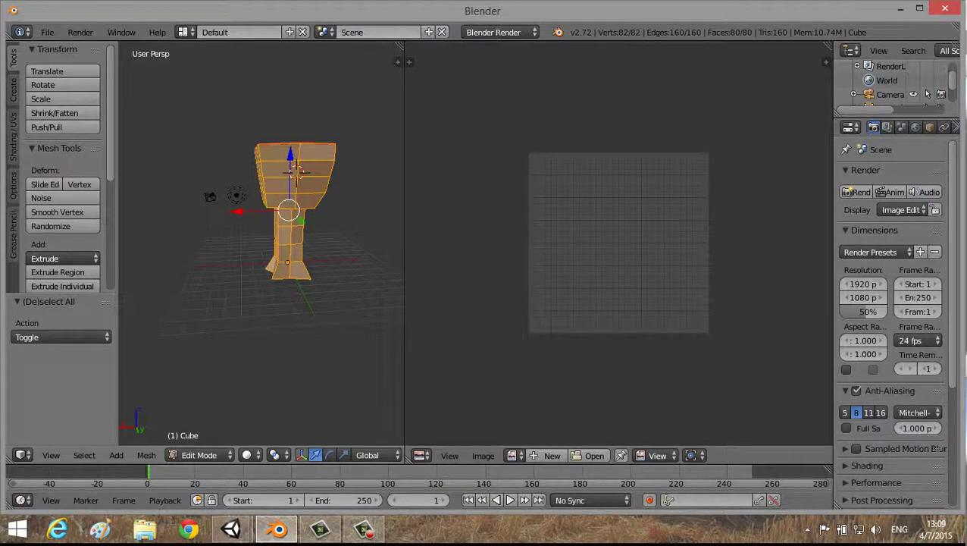
pyautogui.moveTo(210, 196)
pyautogui.mouseDown(button='middle')
pyautogui.moveTo(151, 207)
pyautogui.moveTo(208, 202)
pyautogui.mouseUp(button='middle')
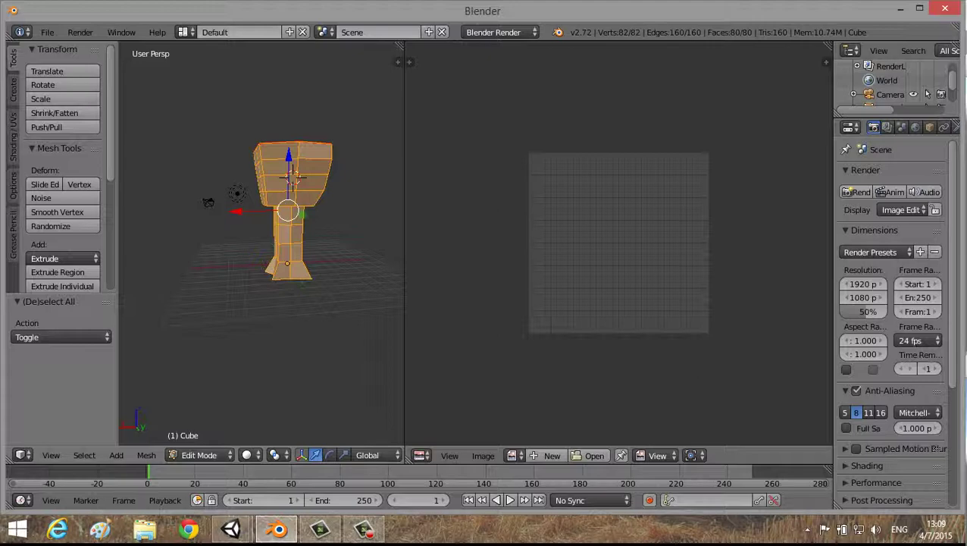
pyautogui.press('u')
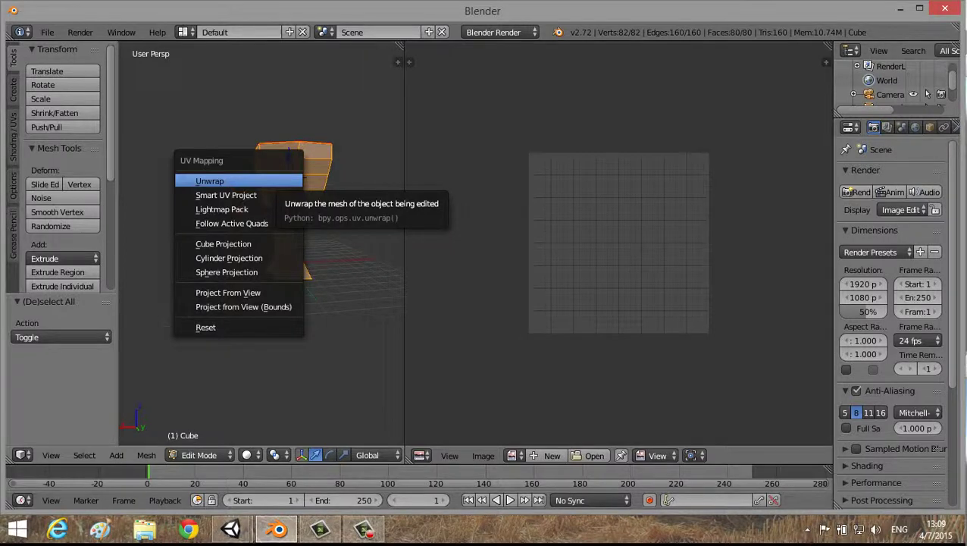
pyautogui.click(250, 182)
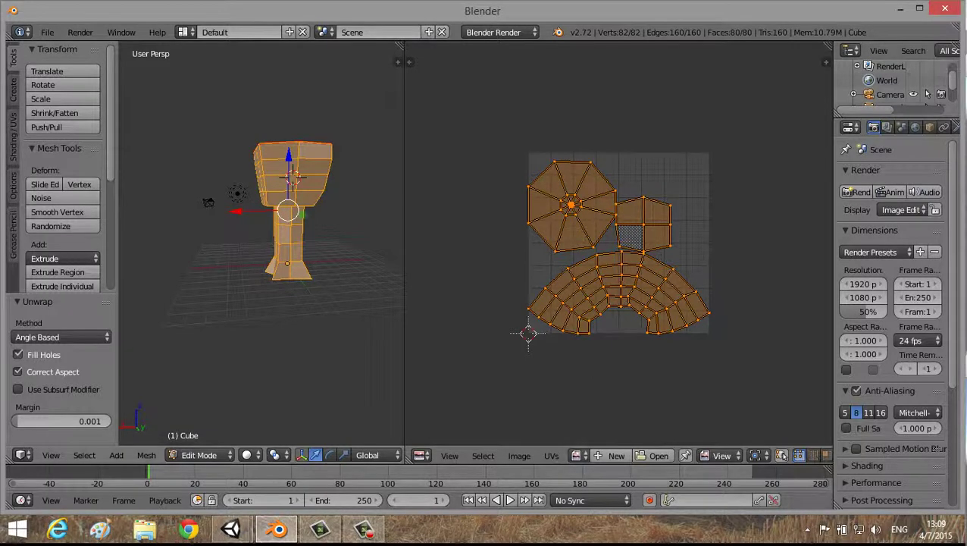
# - Switch to face selection and select the entire cup mesh again
pyautogui.hotkey('ctrl', 'Tab')
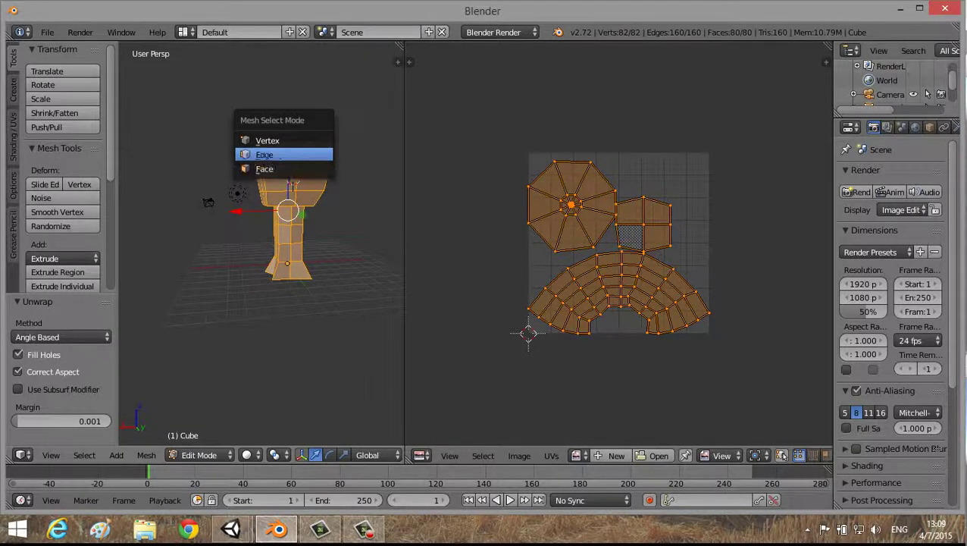
pyautogui.press('Down')
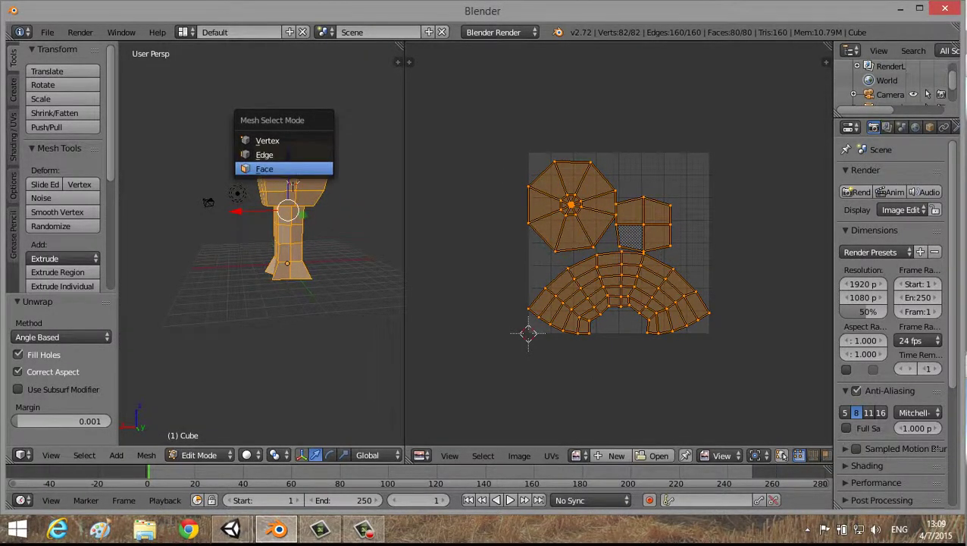
pyautogui.press('Return')
pyautogui.rightClick(316, 150)
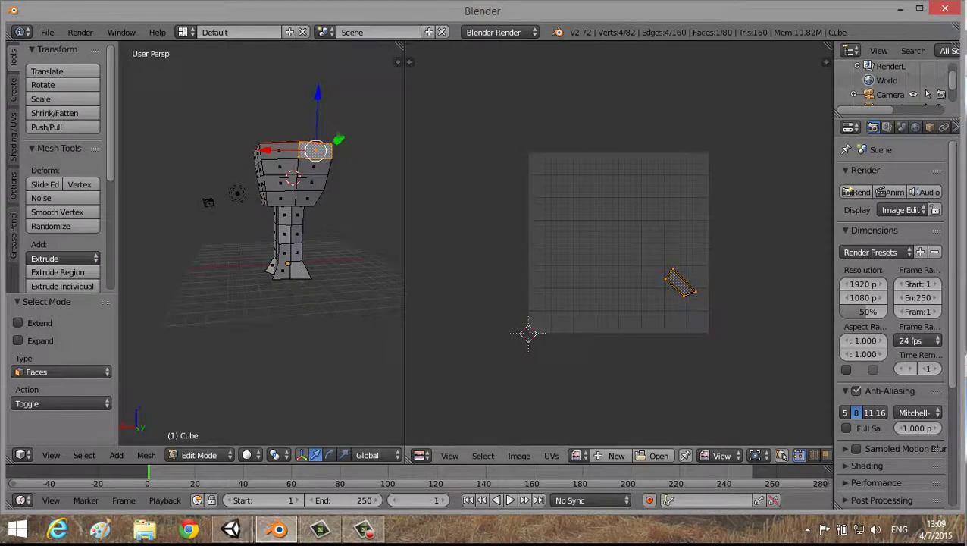
pyautogui.click(276, 190)
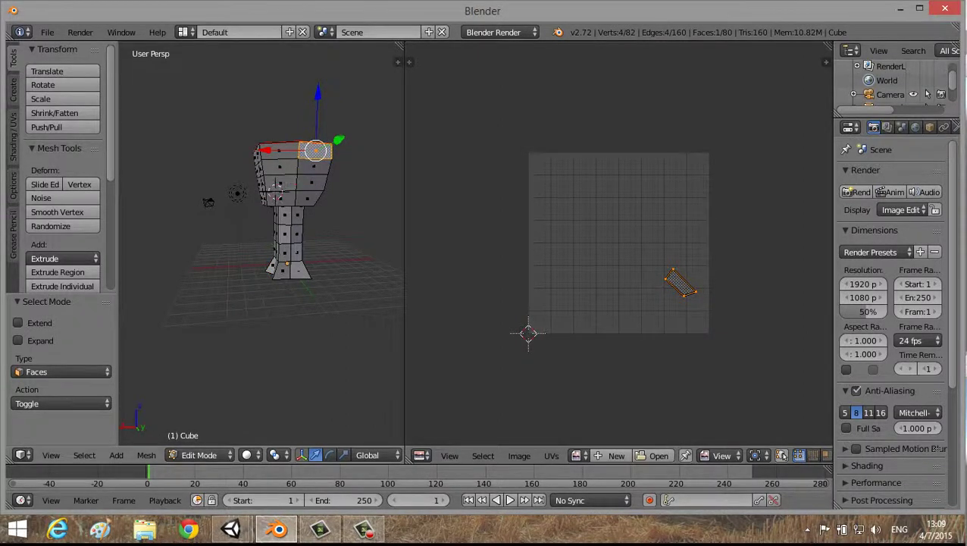
pyautogui.press('a')
pyautogui.press('a')
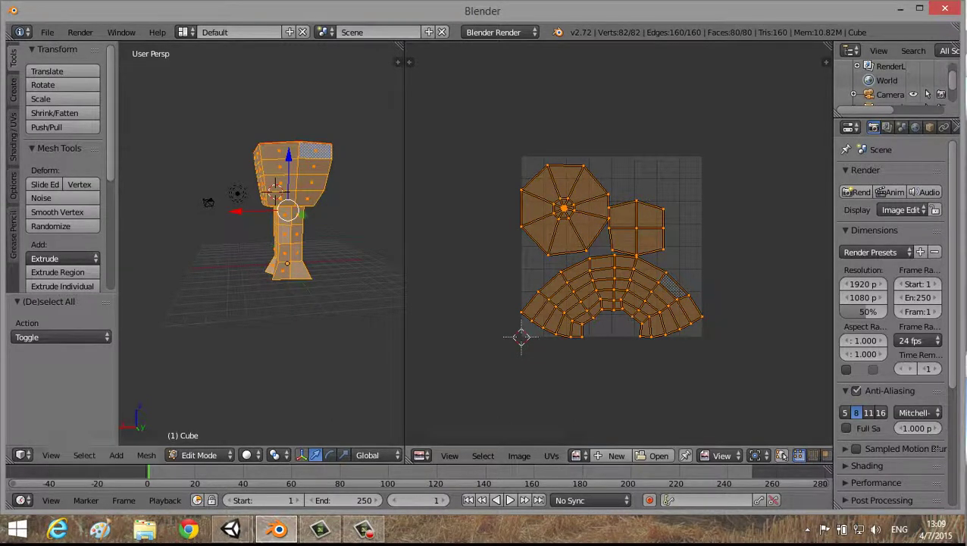
pyautogui.moveTo(319, 341); pyautogui.dragTo(357, 333, button='middle')
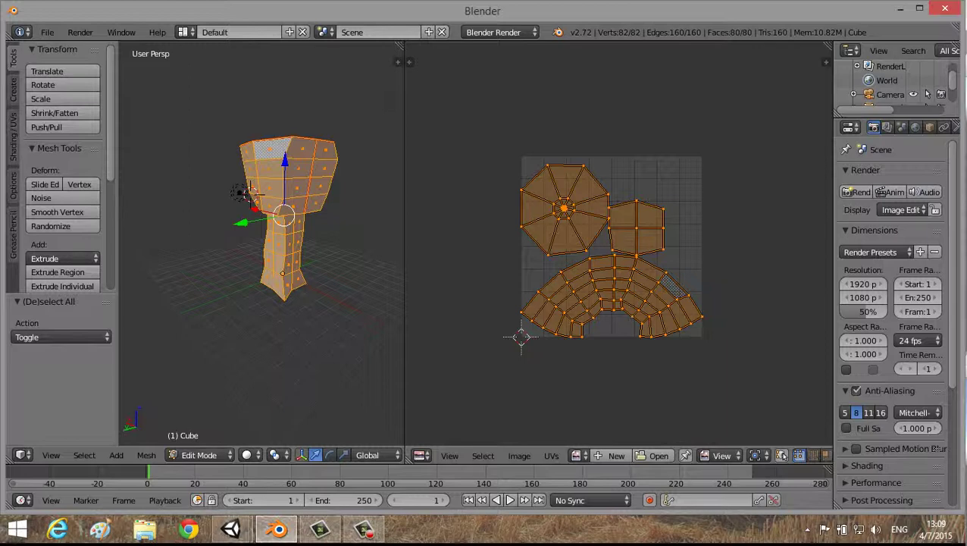
# - Create a new 1024 × 1024 image named AO in the UV/Image Editor
pyautogui.click(616, 455)
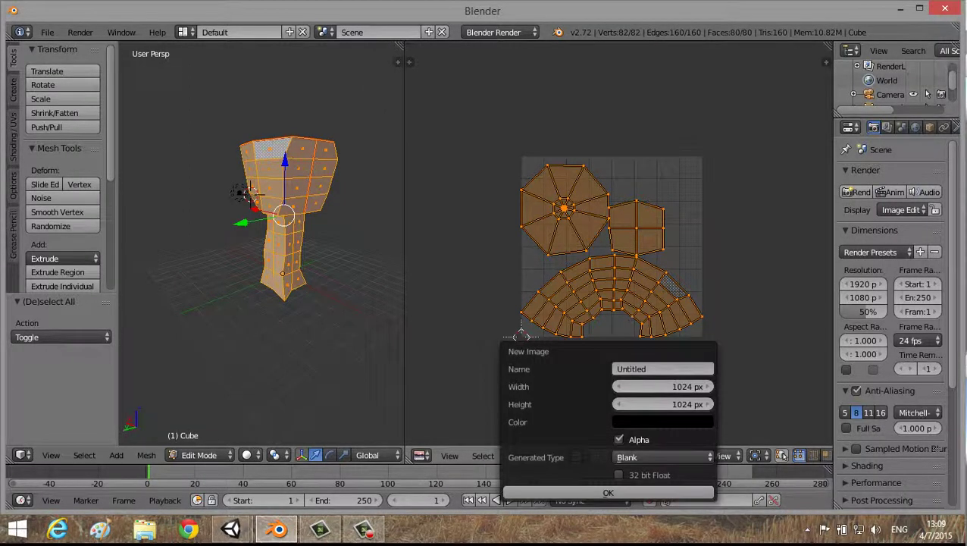
pyautogui.click(662, 368)
pyautogui.write('AO')
pyautogui.press('Return')
pyautogui.scroll(-5, 618, 243)
pyautogui.scroll(-2, 617, 242)
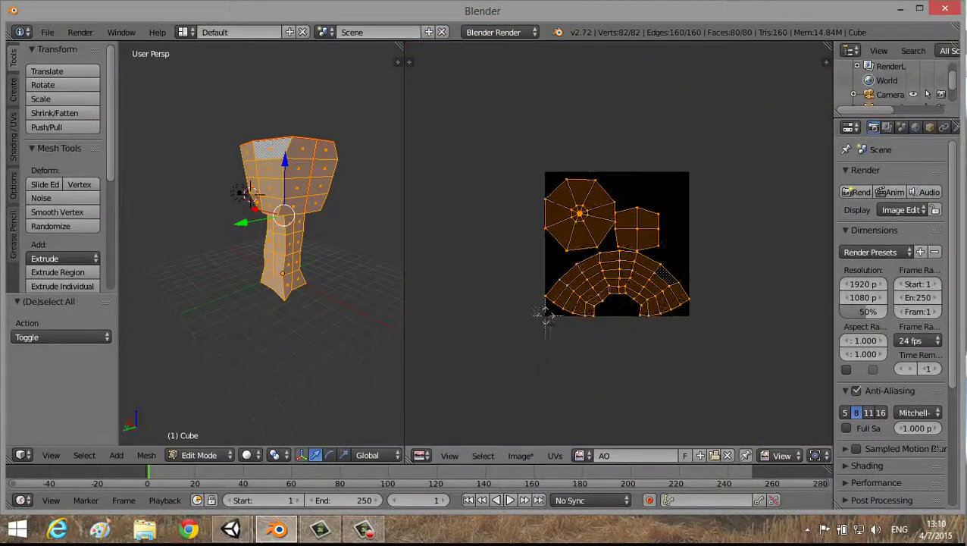
pyautogui.scroll(1, 618, 243)
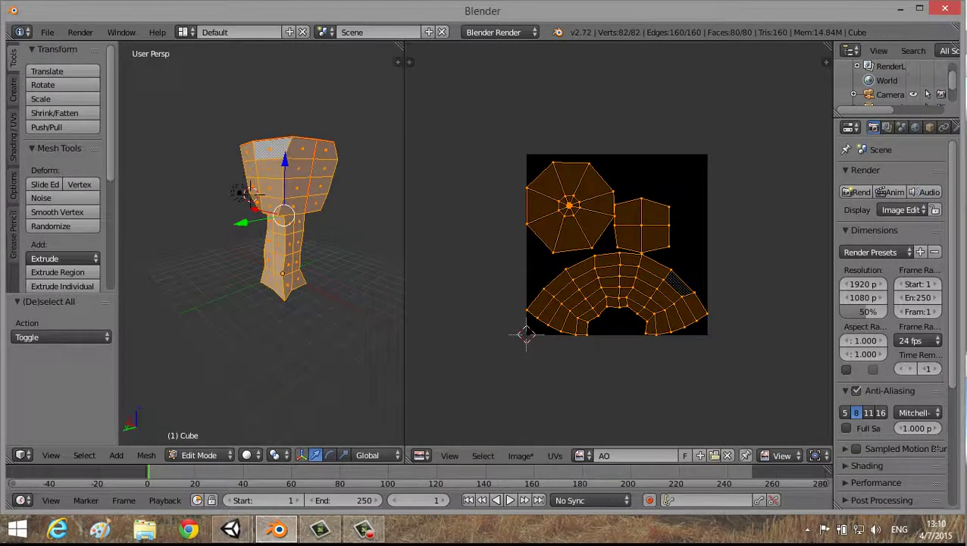
# - Scroll through the Render properties and expand the Shading panel
pyautogui.scroll(-2, 894, 318)
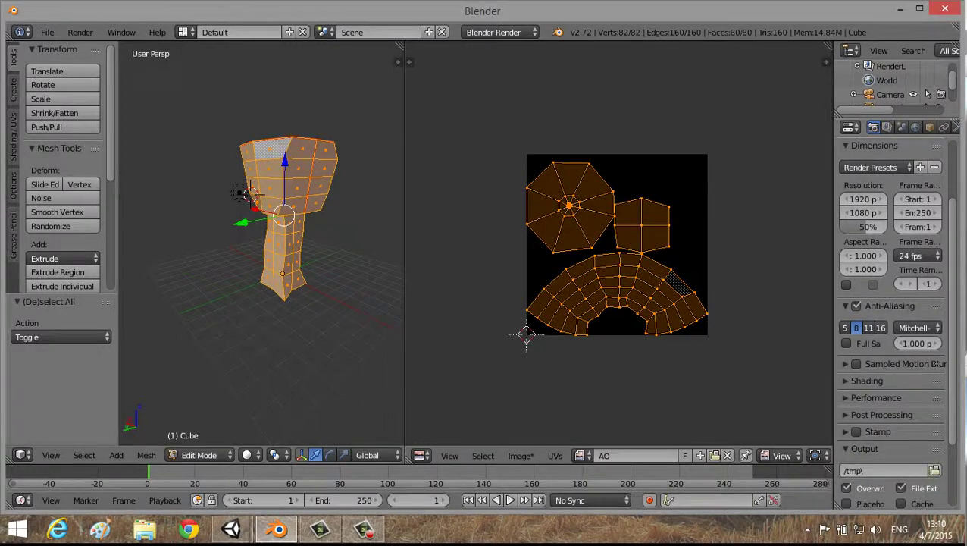
pyautogui.scroll(-2, 894, 318)
pyautogui.scroll(-1, 894, 319)
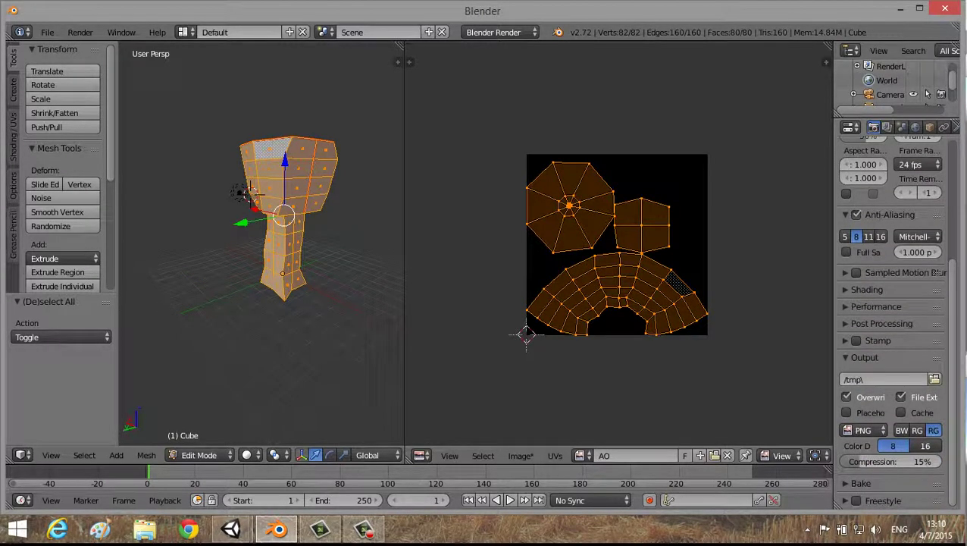
pyautogui.scroll(1, 894, 318)
pyautogui.scroll(1, 895, 318)
pyautogui.scroll(2, 895, 318)
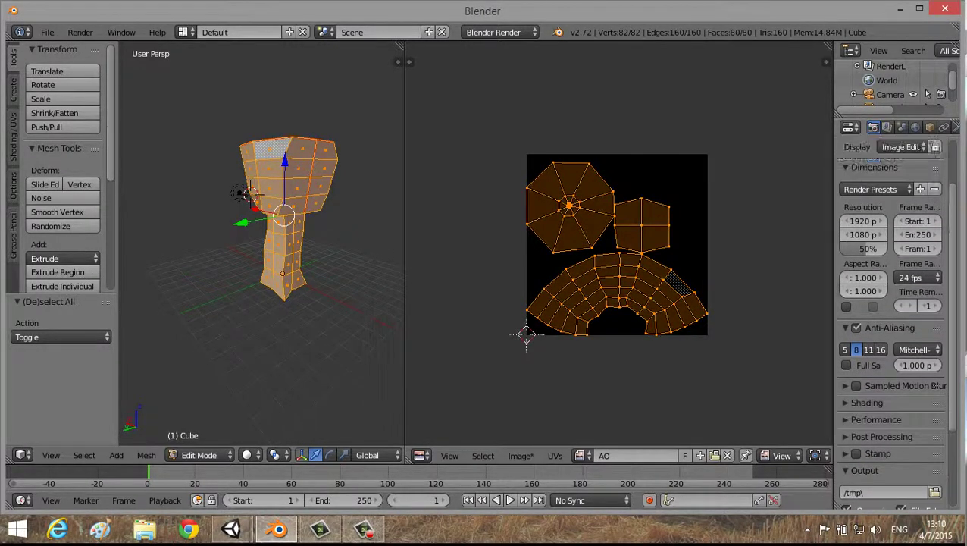
pyautogui.scroll(2, 894, 319)
pyautogui.scroll(-1, 894, 318)
pyautogui.scroll(-2, 894, 318)
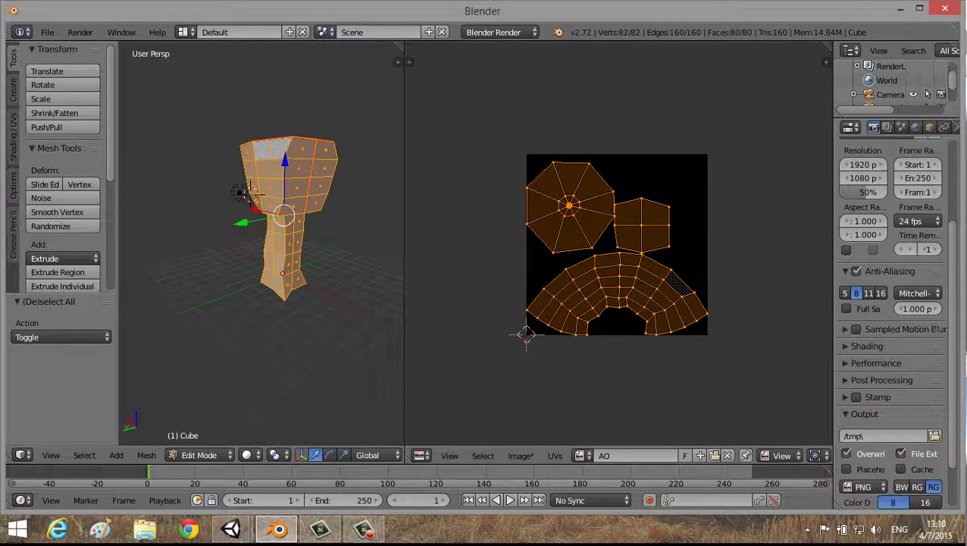
pyautogui.click(866, 346)
pyautogui.scroll(-2, 894, 318)
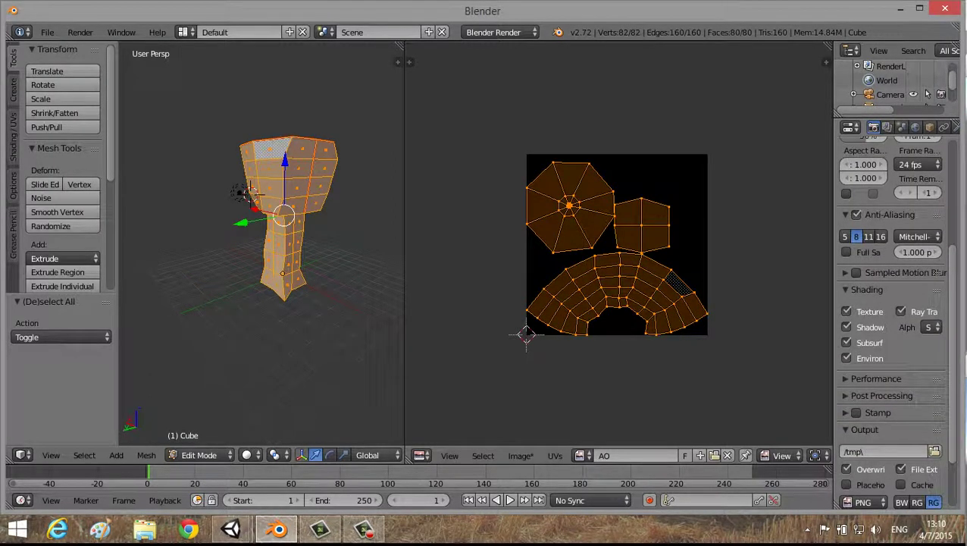
pyautogui.scroll(-3, 895, 318)
pyautogui.scroll(2, 895, 319)
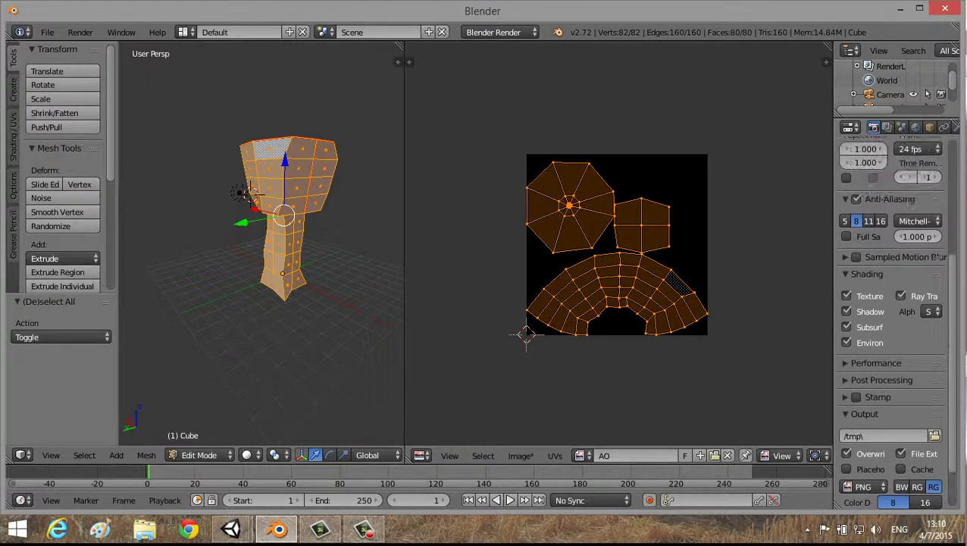
pyautogui.scroll(2, 895, 318)
pyautogui.scroll(1, 894, 318)
pyautogui.scroll(3, 895, 319)
pyautogui.scroll(2, 894, 319)
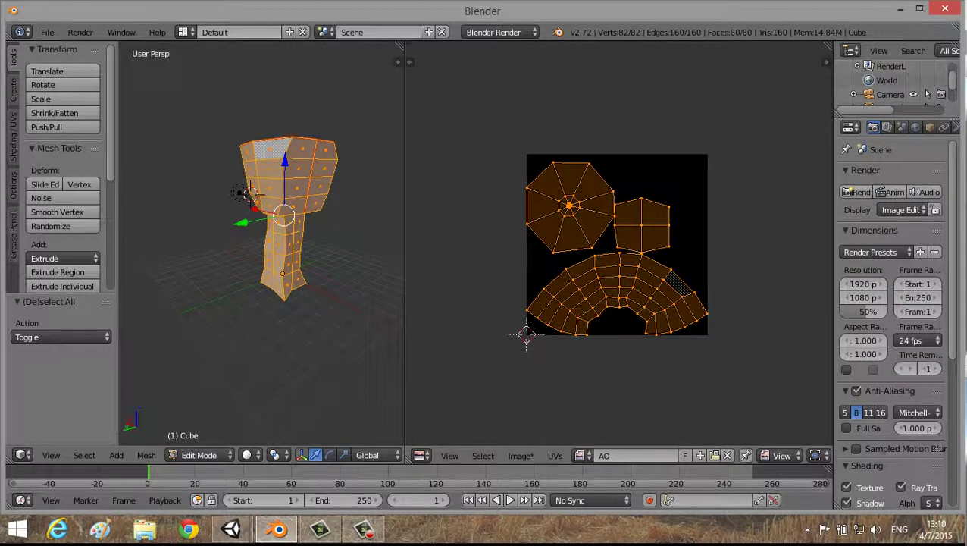
pyautogui.scroll(-4, 894, 318)
pyautogui.scroll(-4, 895, 319)
pyautogui.scroll(-1, 895, 319)
pyautogui.scroll(-1, 894, 318)
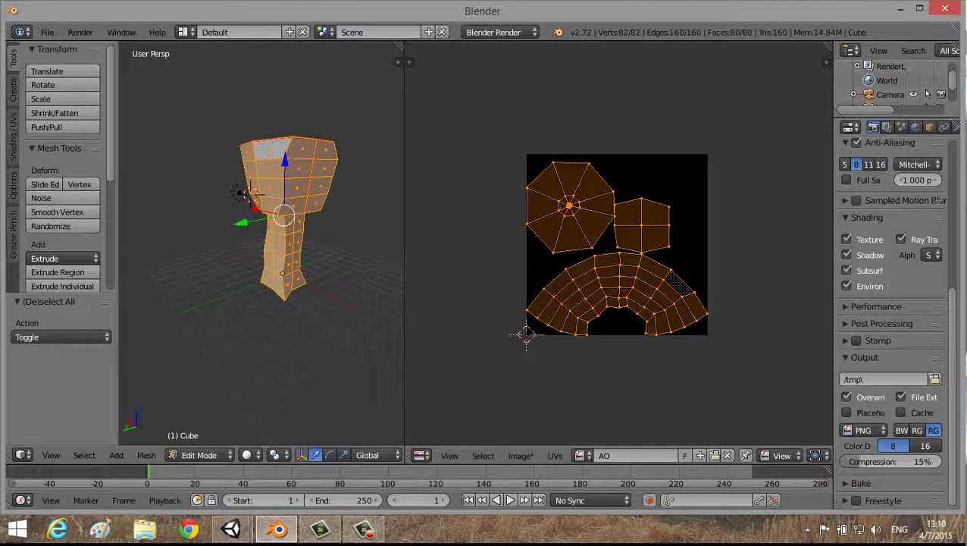
# - Expand the Bake panel and set the bake mode to Ambient Occlusion
pyautogui.click(861, 483)
pyautogui.scroll(-2, 861, 483)
pyautogui.scroll(-2, 861, 483)
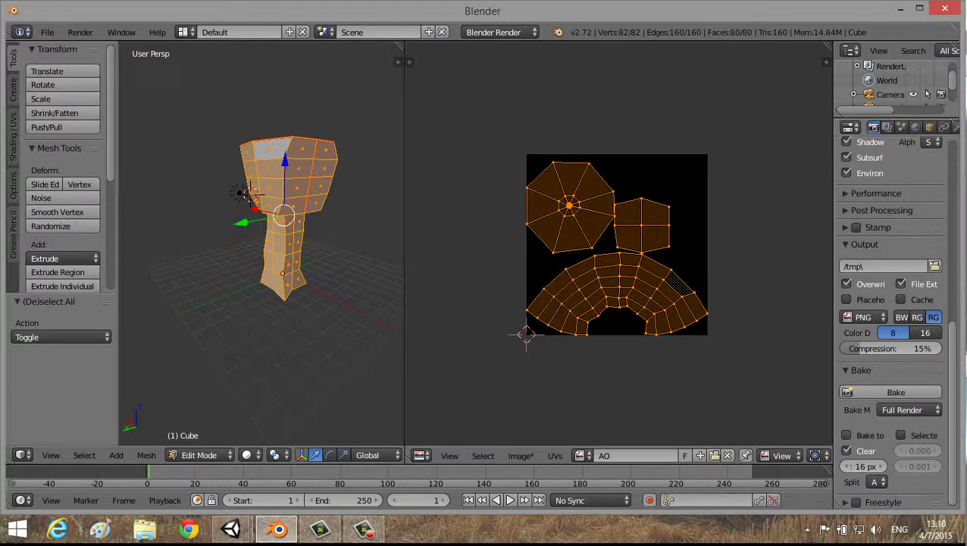
pyautogui.click(909, 409)
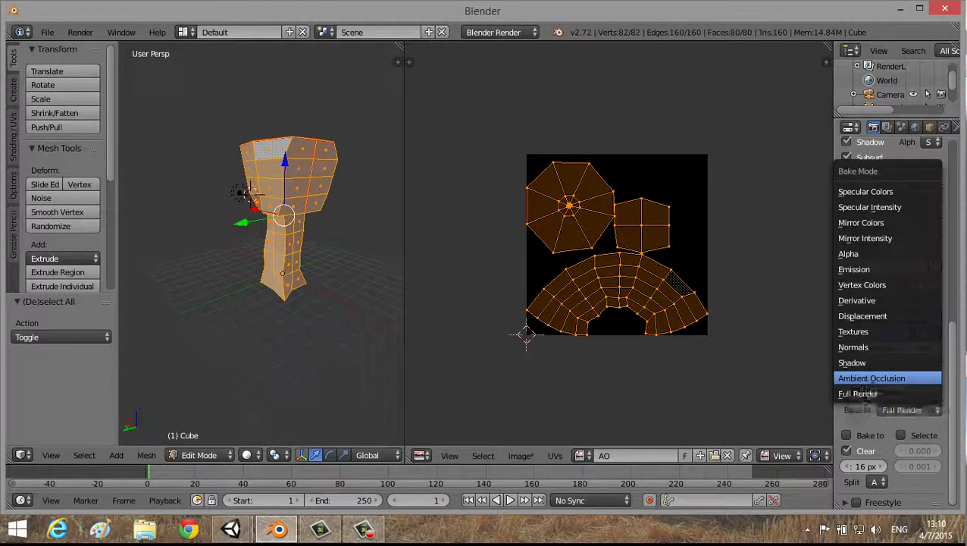
pyautogui.click(872, 377)
pyautogui.click(910, 410)
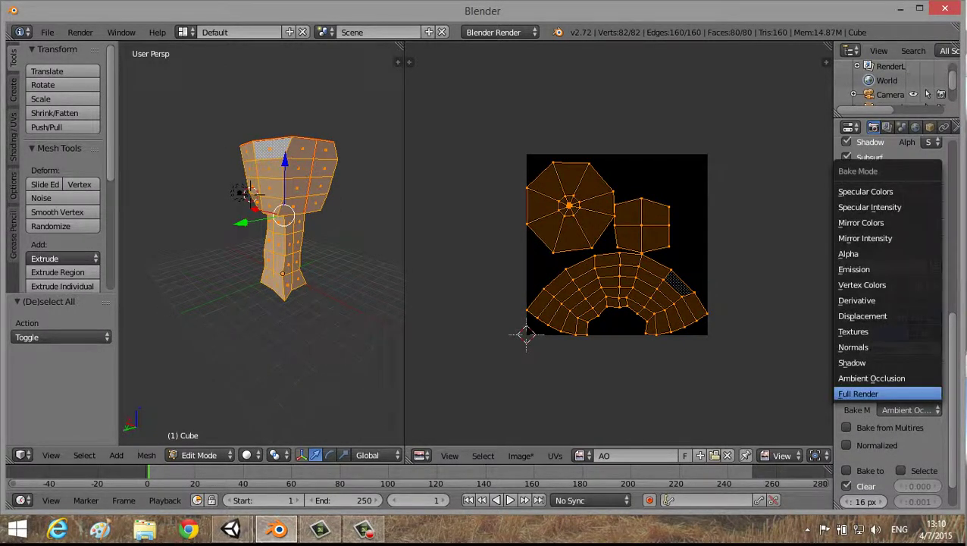
pyautogui.press('Escape')
pyautogui.scroll(-1, 890, 379)
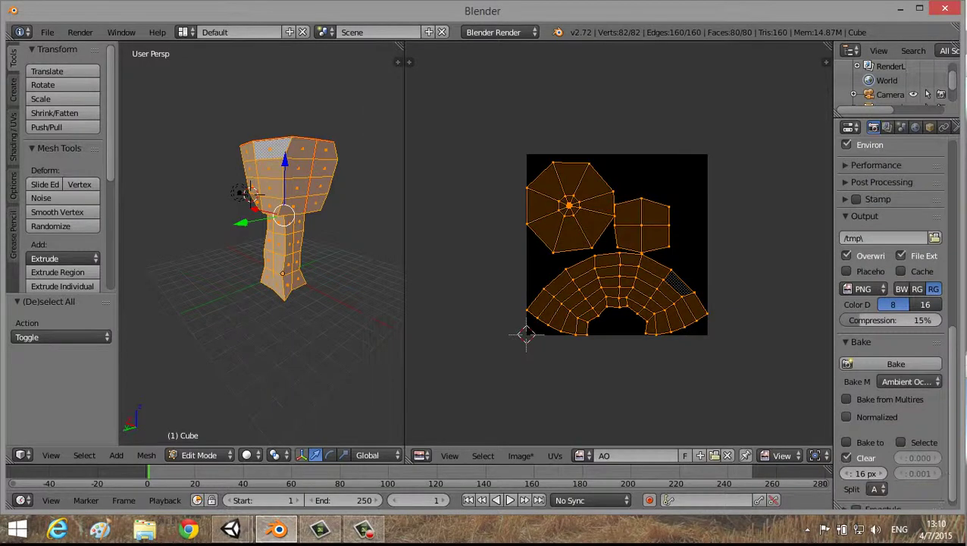
pyautogui.click(896, 363)
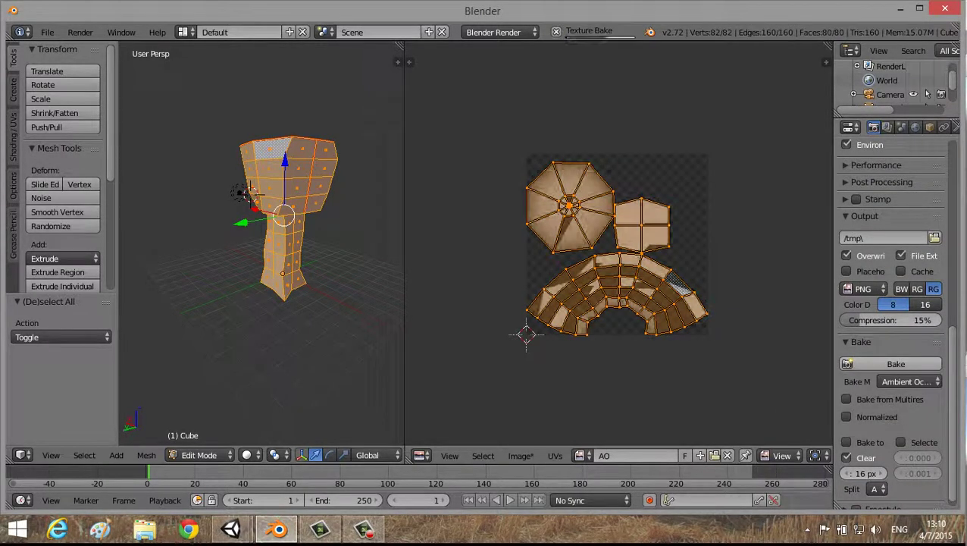
pyautogui.scroll(3, 619, 250)
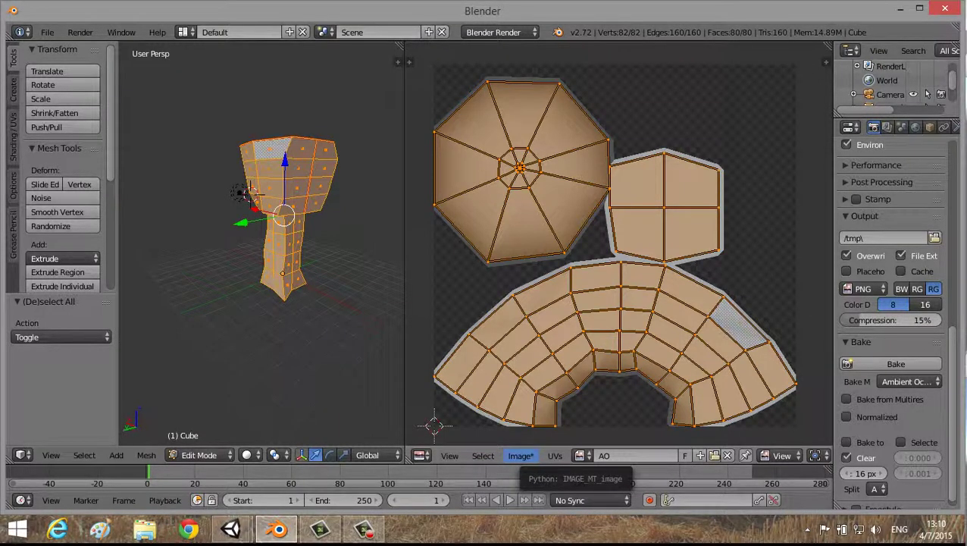
# - Save the baked image as AO3.png on drive D: with Save As Image
pyautogui.click(521, 456)
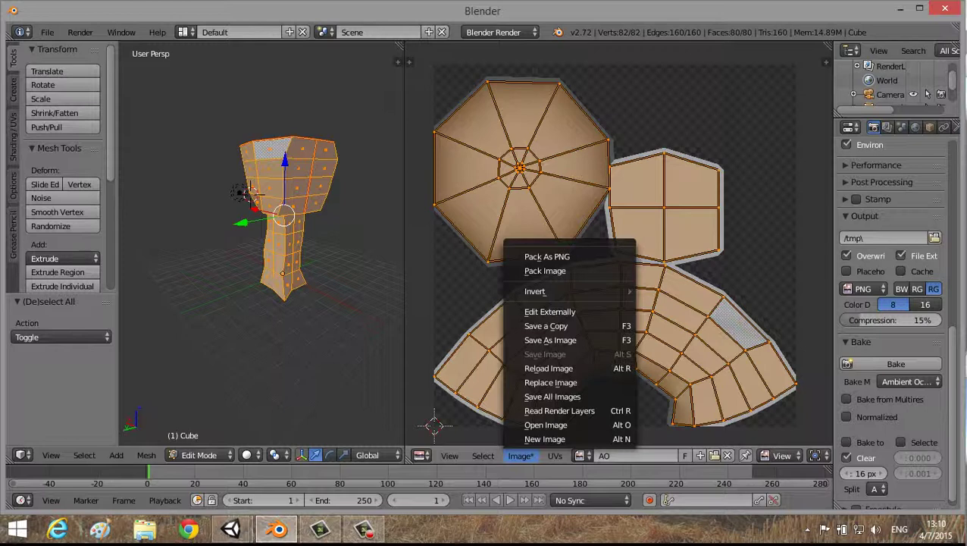
pyautogui.click(521, 455)
pyautogui.click(520, 456)
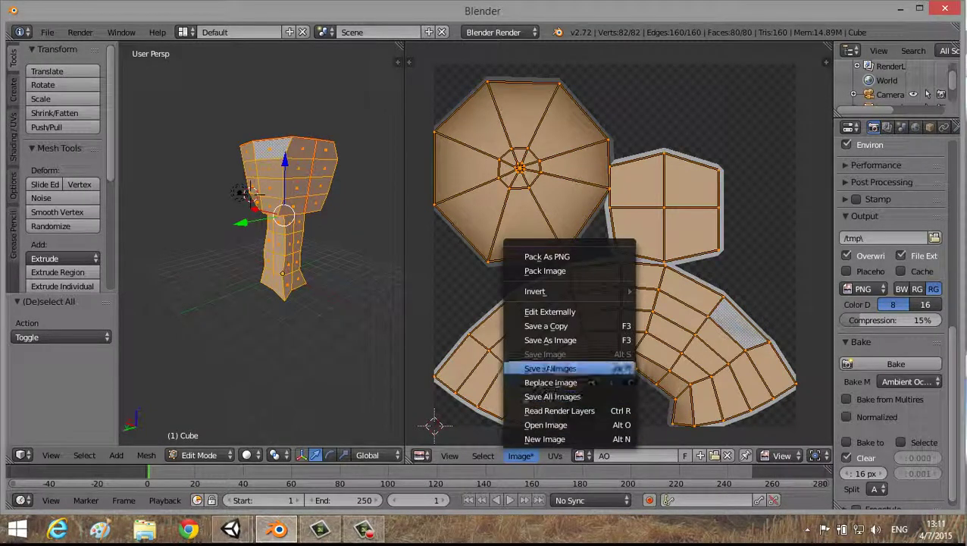
pyautogui.click(550, 340)
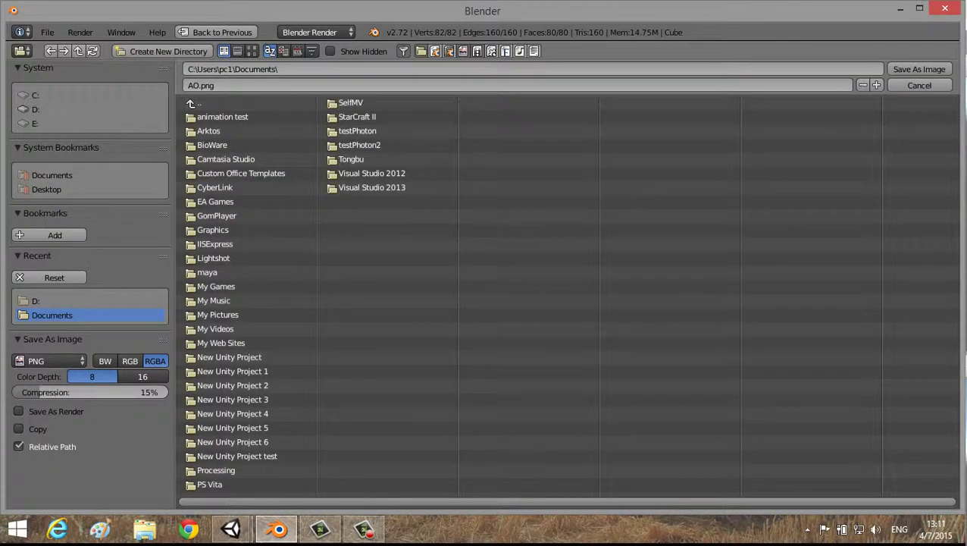
pyautogui.click(35, 301)
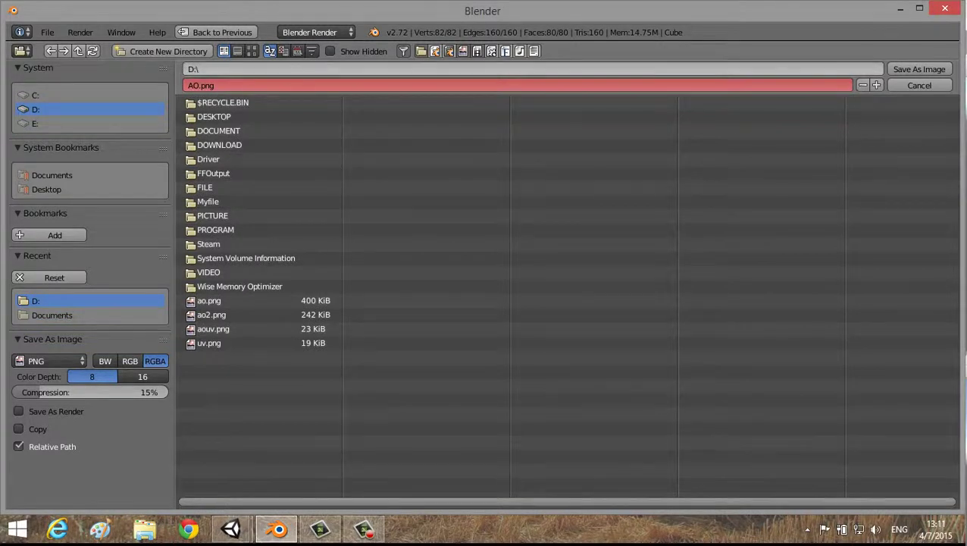
pyautogui.click(200, 85)
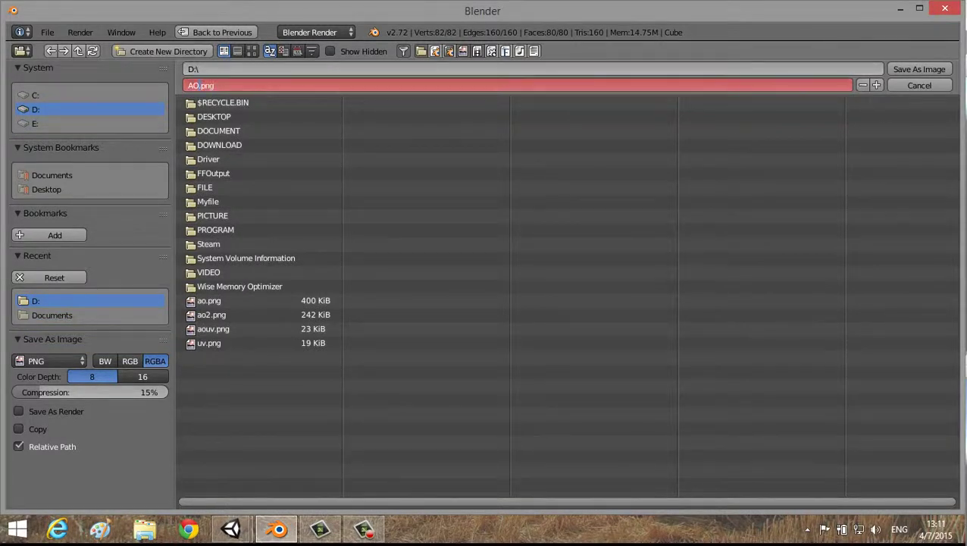
pyautogui.write('3')
pyautogui.press('Return')
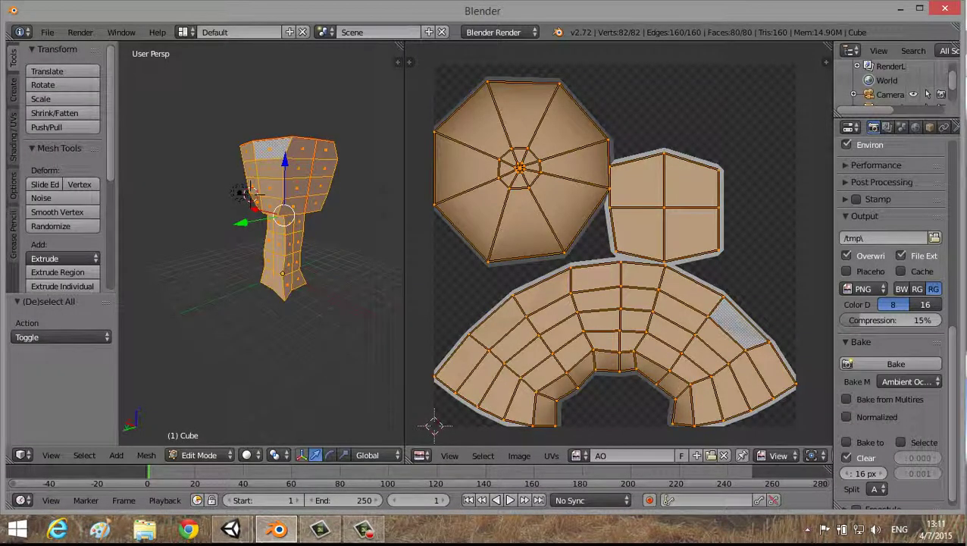
# - Export the column's UV layout as a 1024×1024 image named UV3.png to drive D:
pyautogui.click(551, 455)
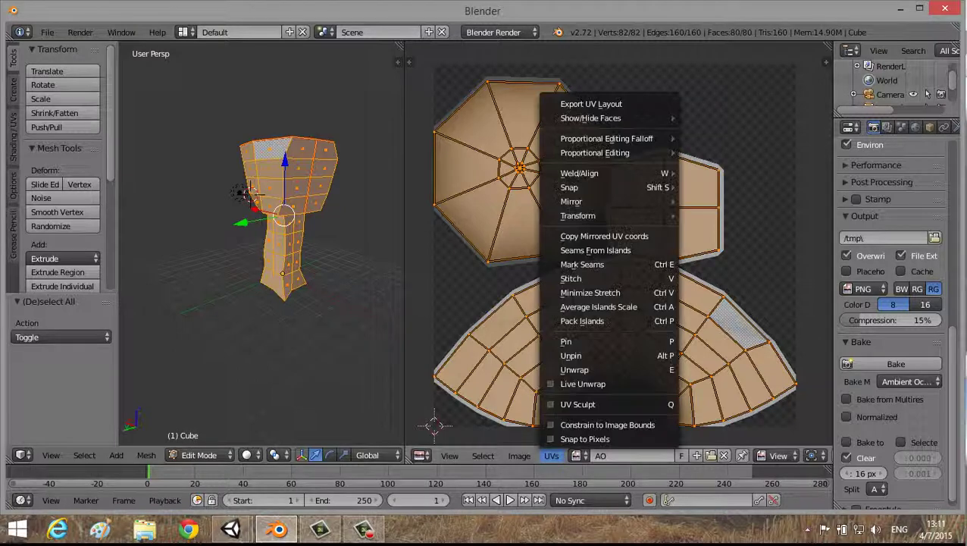
pyautogui.click(583, 250)
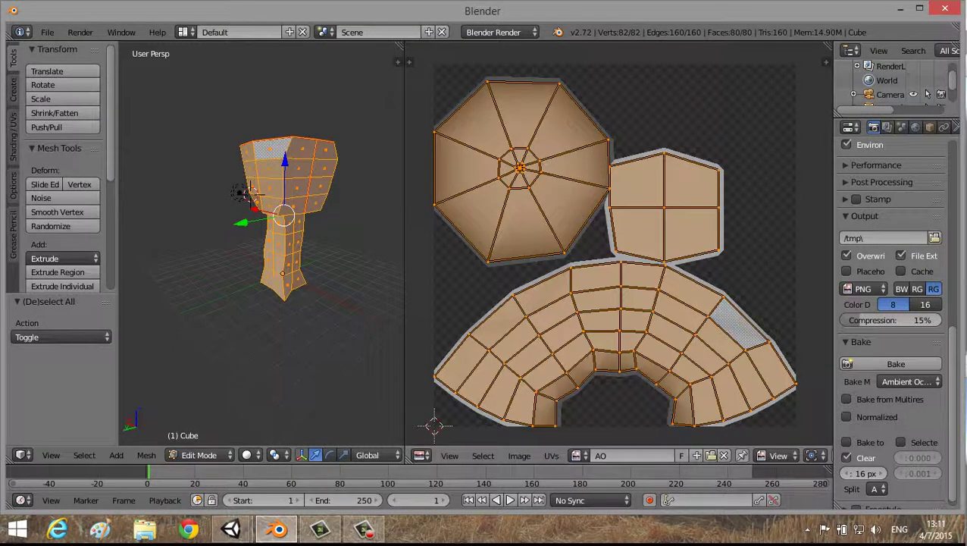
pyautogui.click(551, 455)
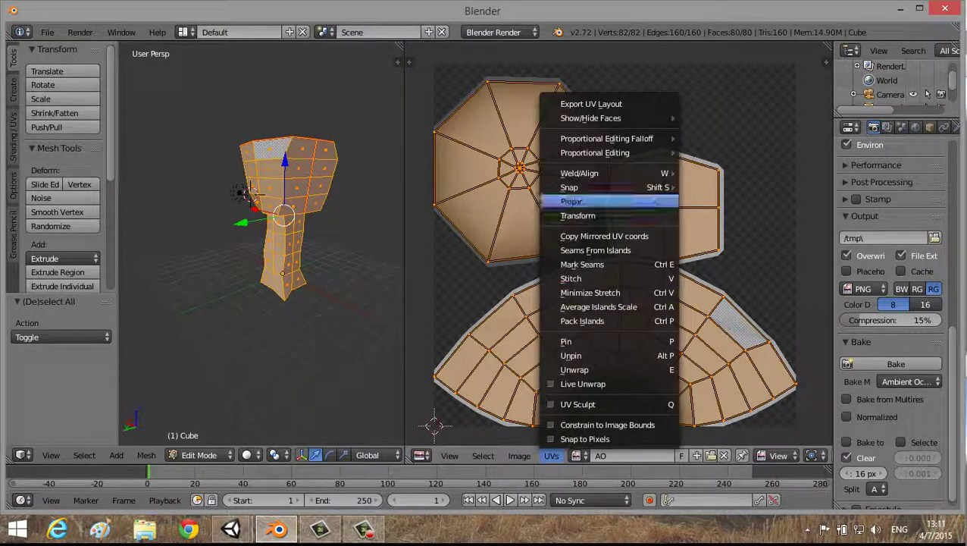
pyautogui.click(594, 104)
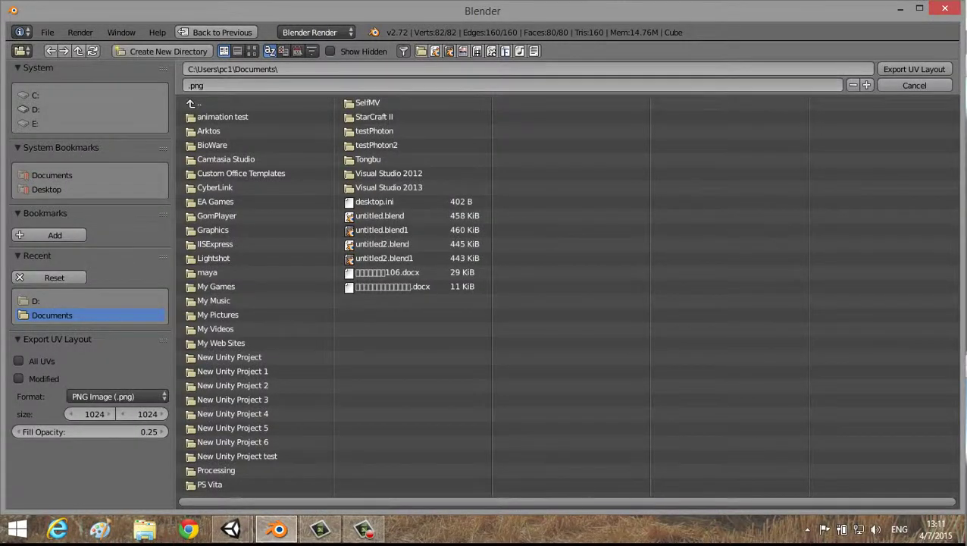
pyautogui.click(35, 110)
pyautogui.click(203, 86)
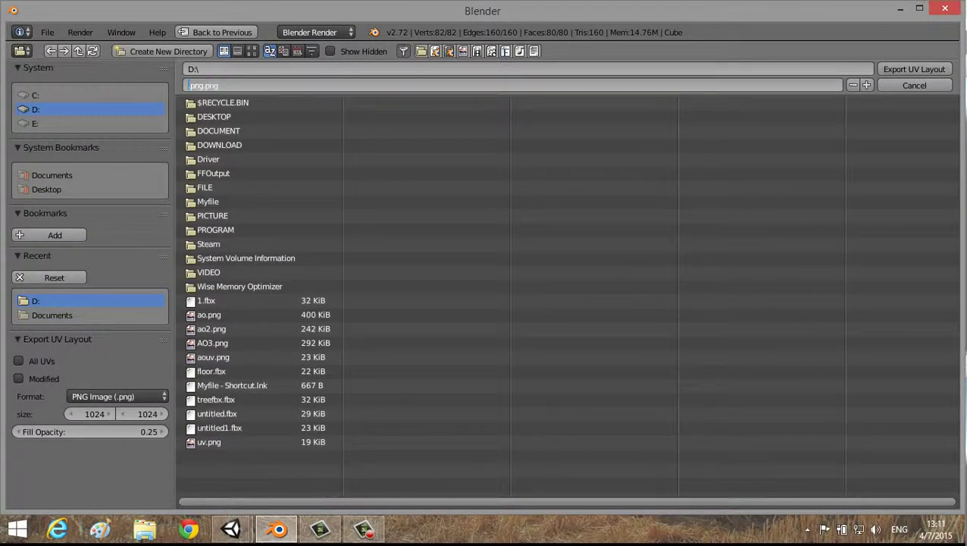
pyautogui.write('U')
pyautogui.press('Return')
pyautogui.write('V3')
pyautogui.click(914, 69)
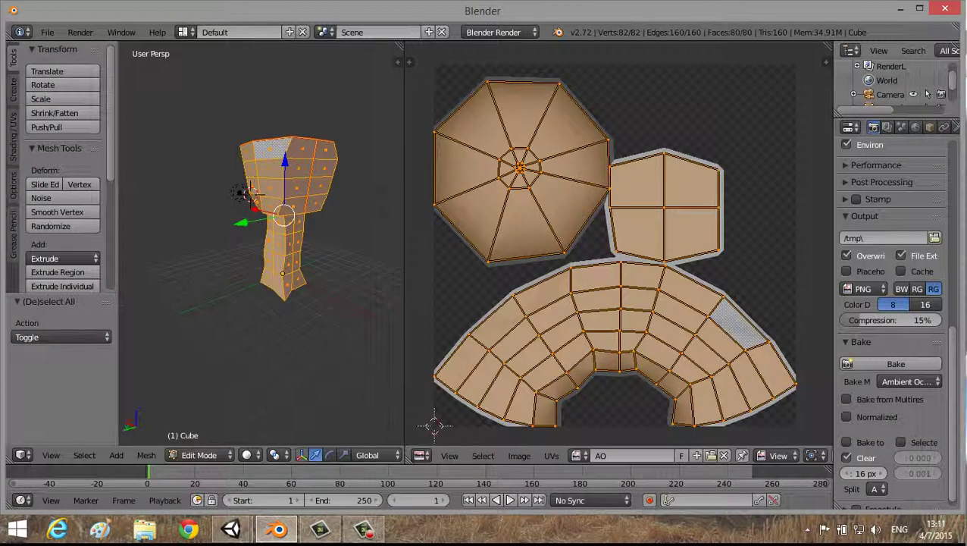
# - Export the column model as an Autodesk FBX file named Tree3 to drive D:
pyautogui.scroll(-1, 619, 246)
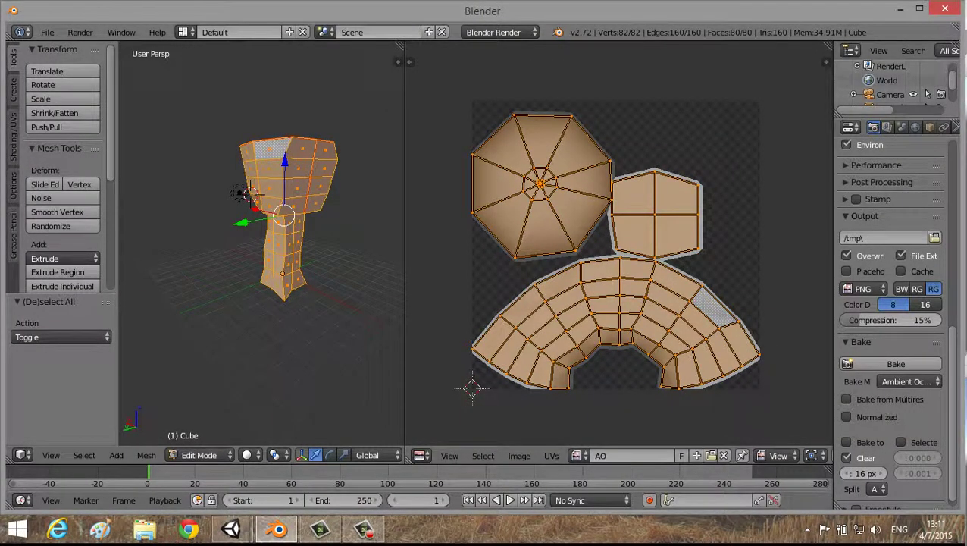
pyautogui.click(47, 32)
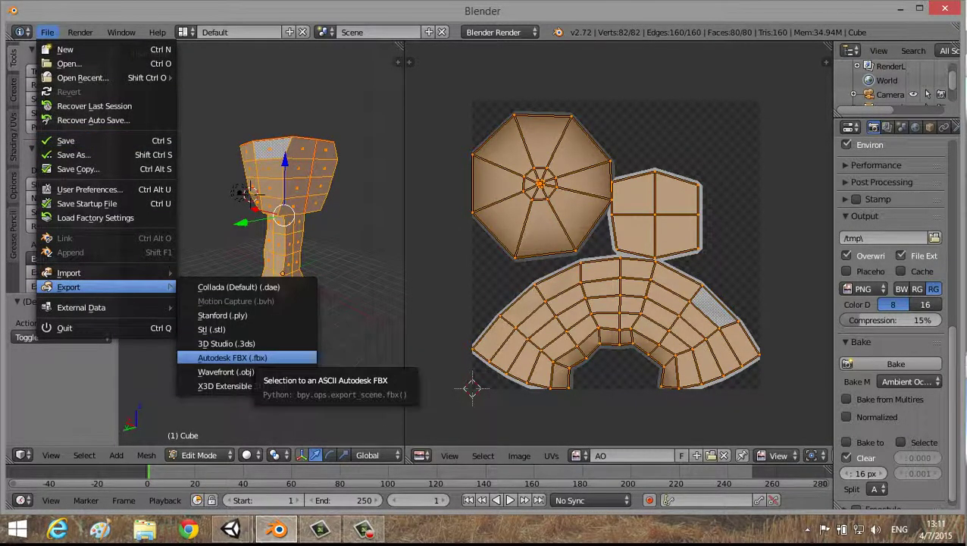
pyautogui.click(243, 357)
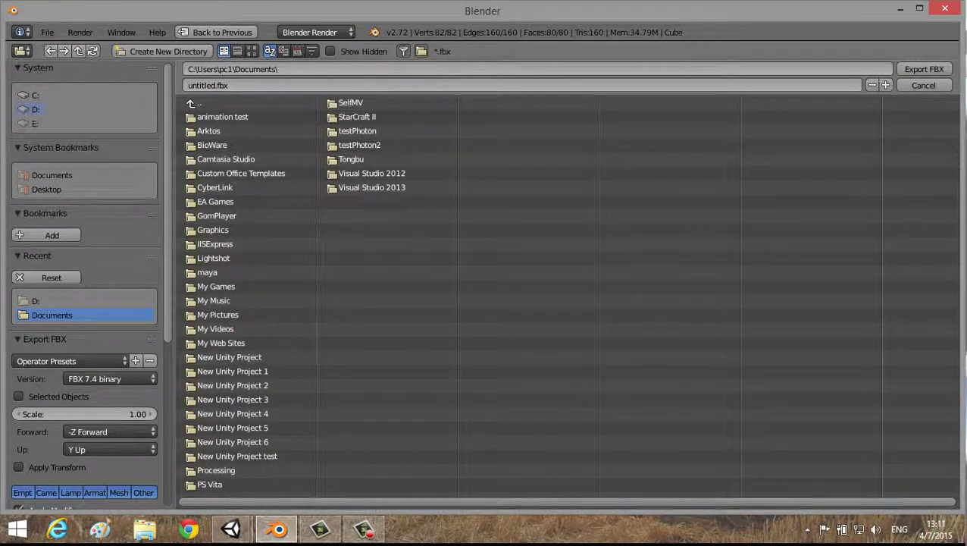
pyautogui.click(35, 301)
pyautogui.click(213, 85)
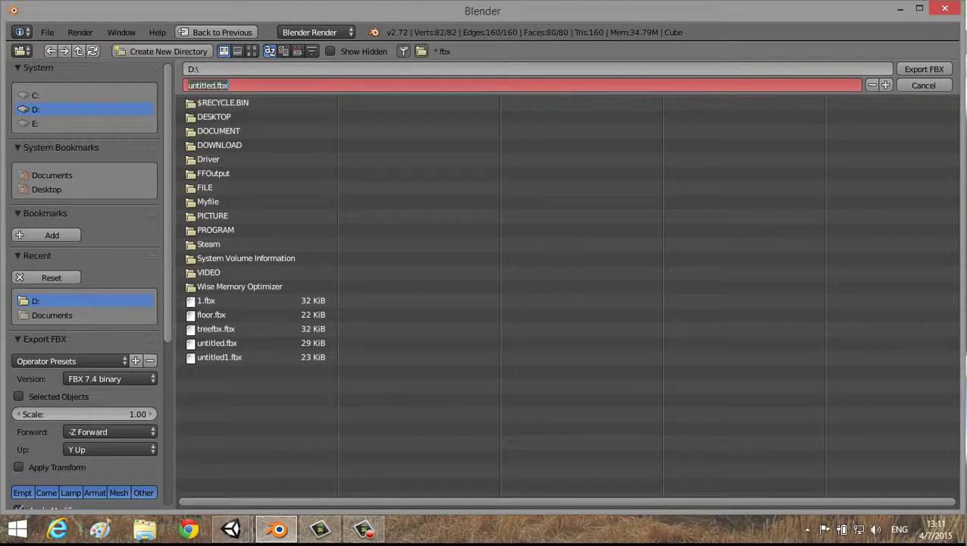
pyautogui.doubleClick(213, 85)
pyautogui.write('Tree')
pyautogui.write('3')
pyautogui.press('Return')
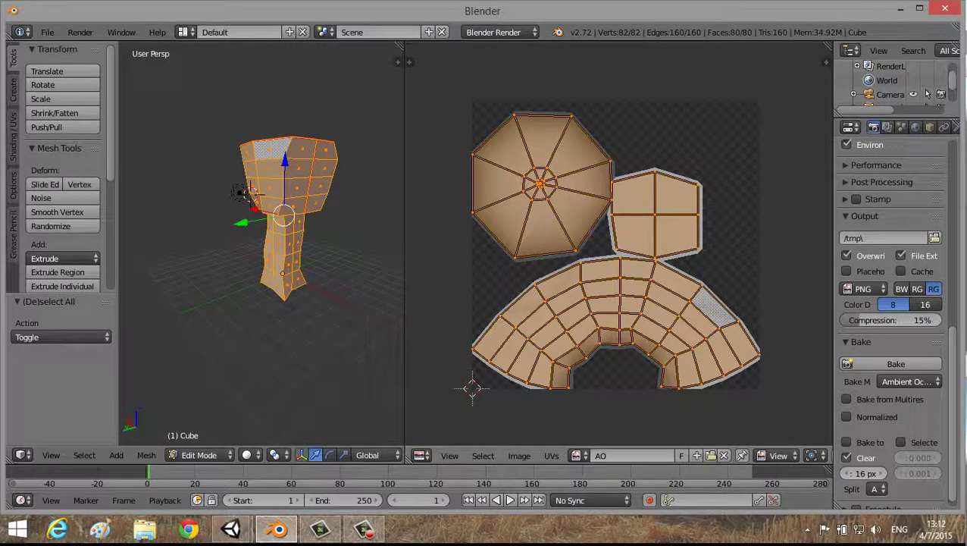
# - Quit Blender without saving, launch Photoshop CS6 and dismiss the monitor-profile warning
pyautogui.click(944, 8)
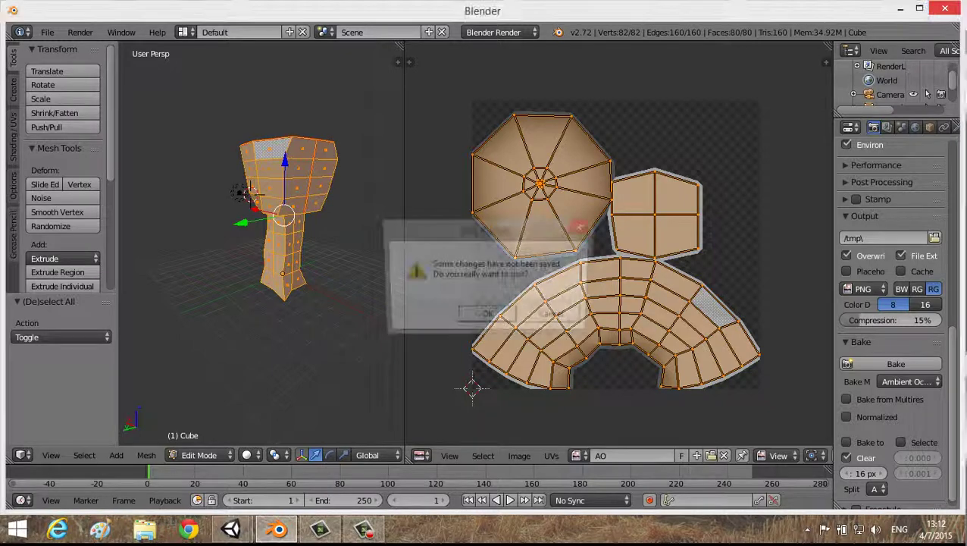
pyautogui.press('Return')
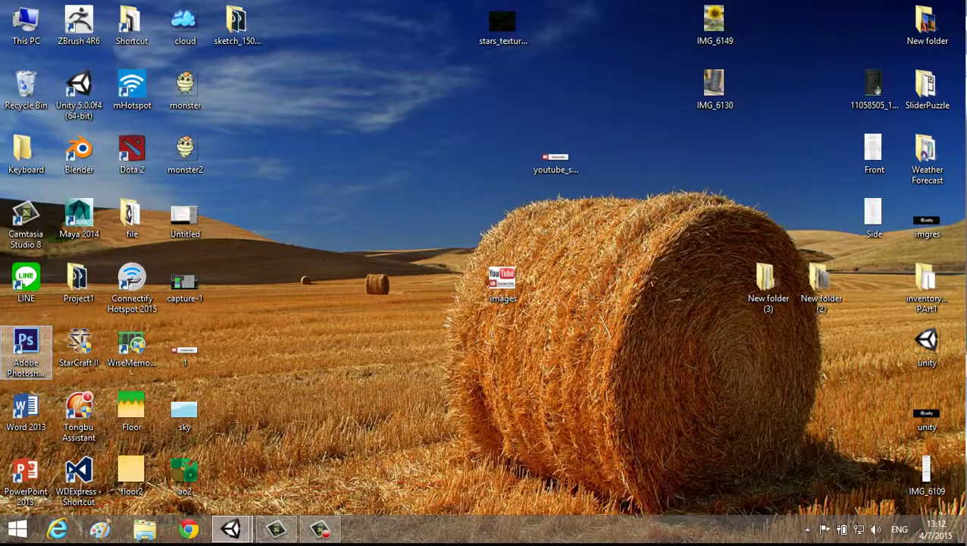
pyautogui.click(26, 345)
pyautogui.doubleClick(25, 350)
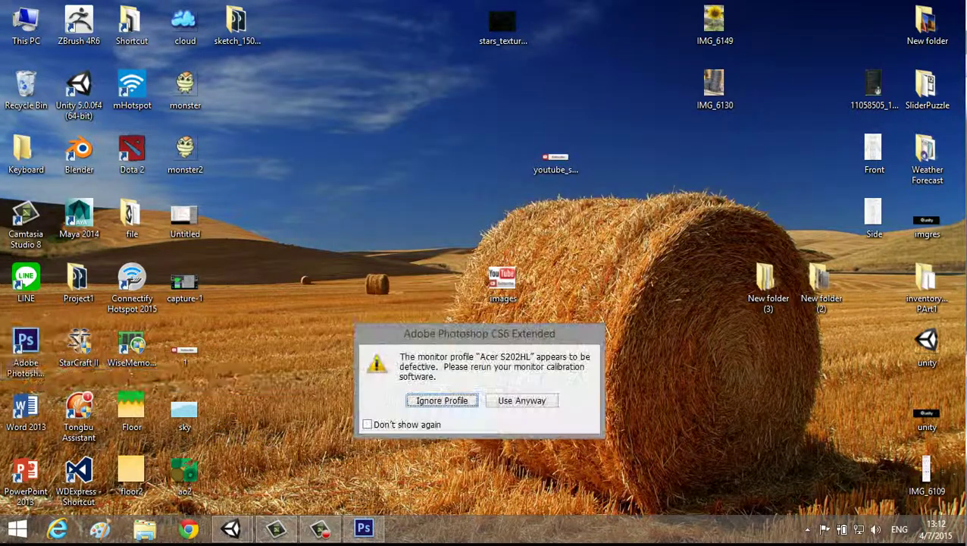
pyautogui.press('Return')
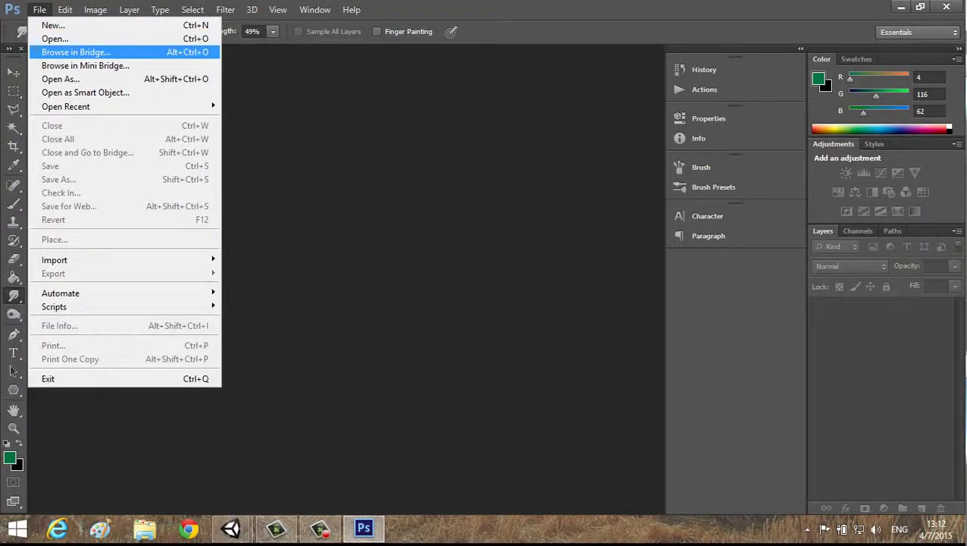
# - Open AO3.png from New Volume (D:) as a new Photoshop document
pyautogui.click(45, 36)
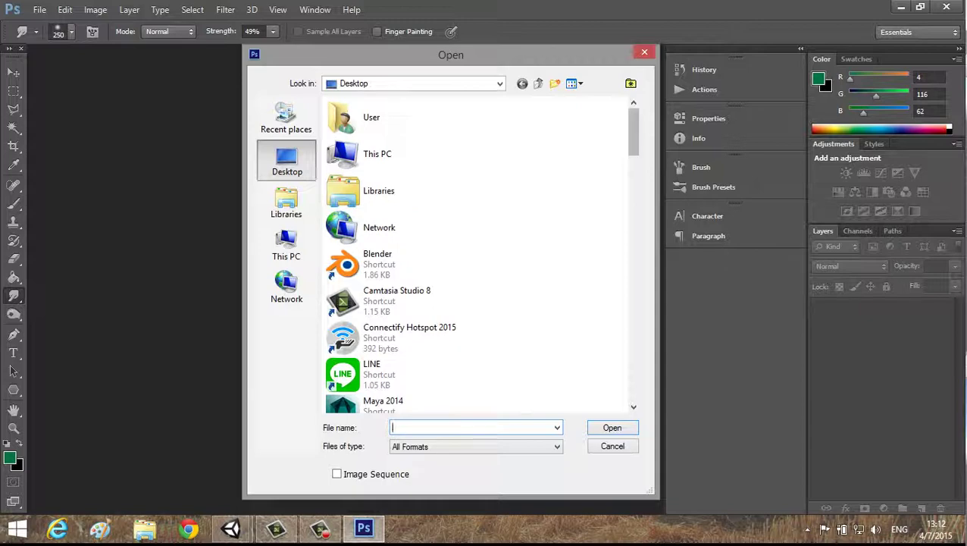
pyautogui.scroll(-1, 402, 144)
pyautogui.scroll(1, 402, 144)
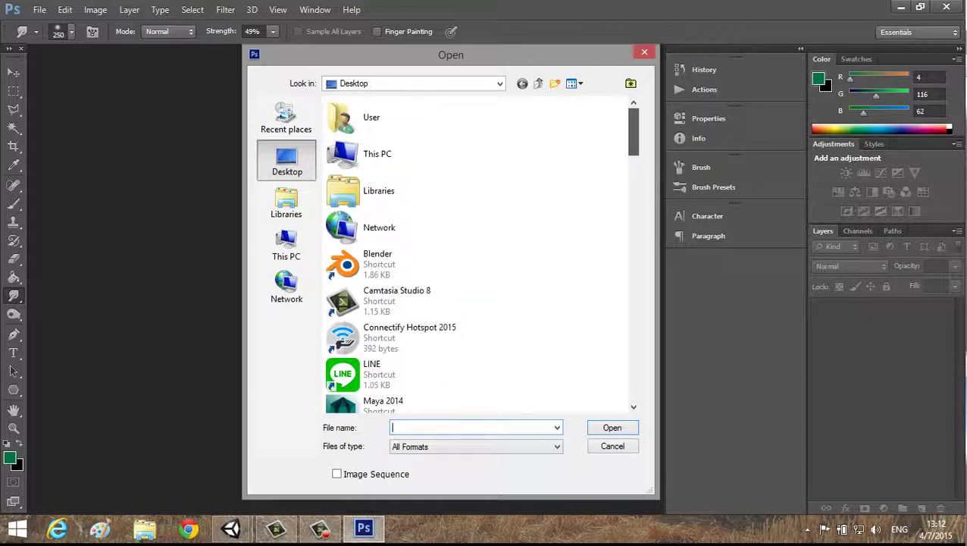
pyautogui.doubleClick(379, 150)
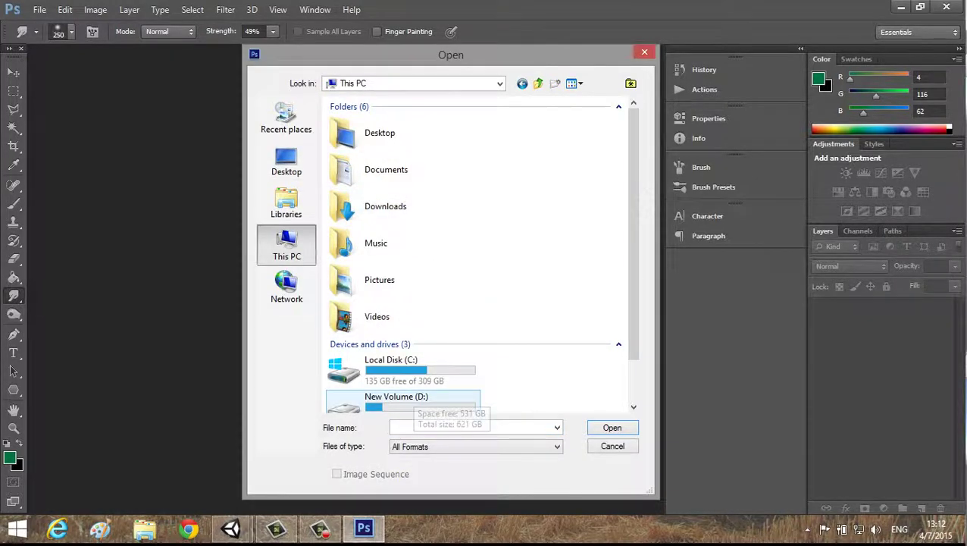
pyautogui.doubleClick(378, 397)
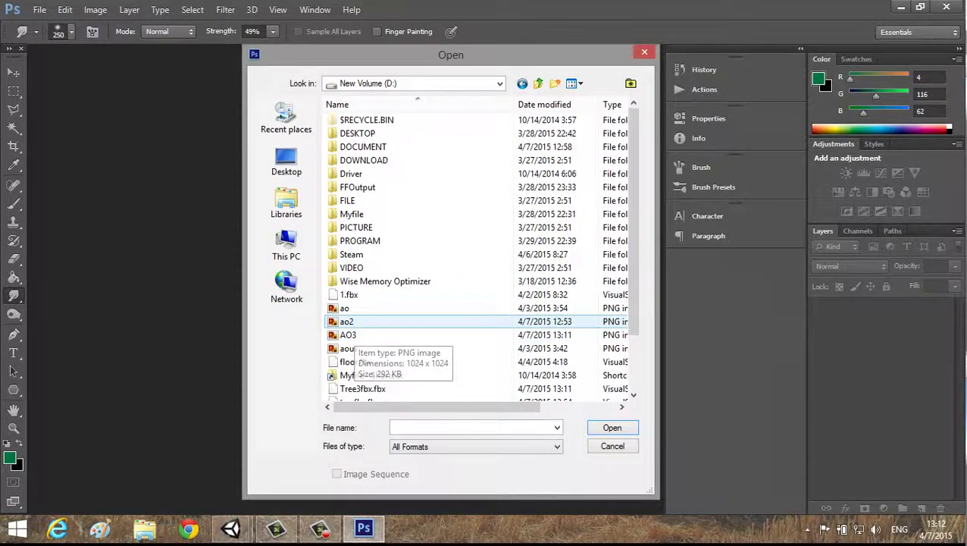
pyautogui.click(348, 334)
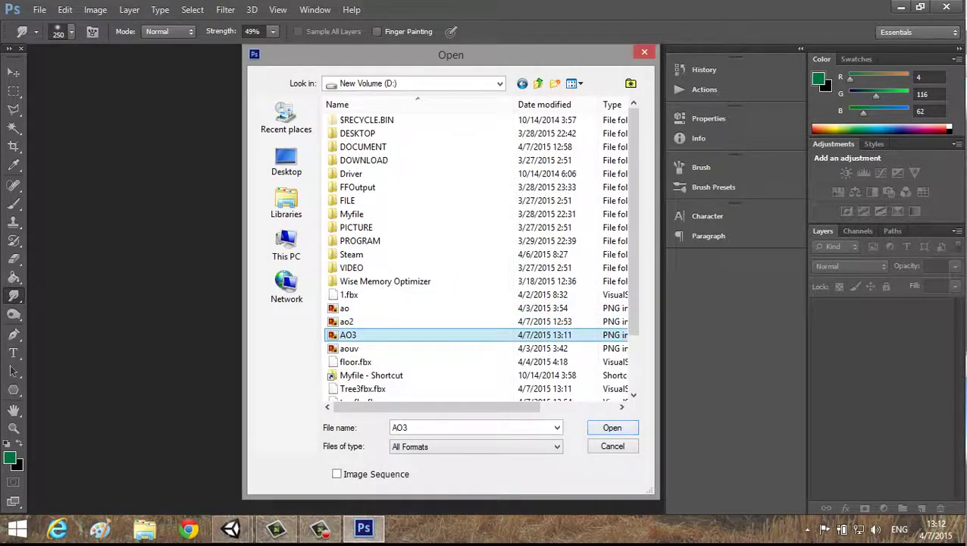
pyautogui.press('Return')
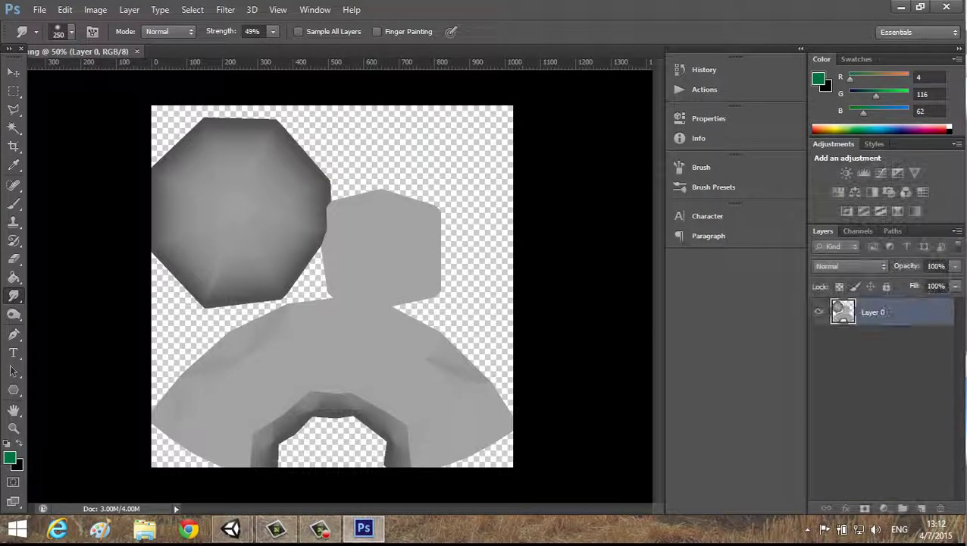
# - Place the UV3 layout over the AO image and try Multiply, Linear Burn and Overlay blending
pyautogui.click(40, 9)
pyautogui.click(53, 239)
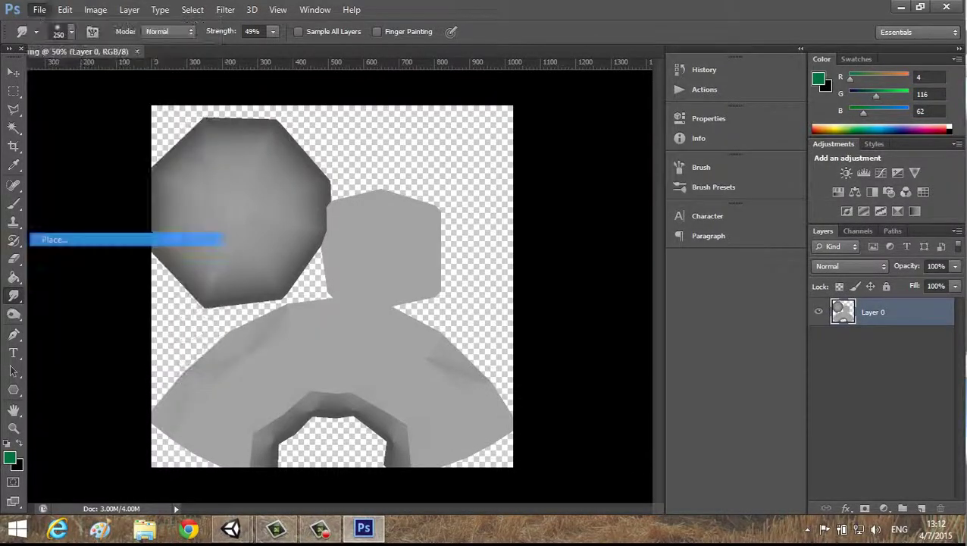
pyautogui.scroll(-1, 485, 258)
pyautogui.scroll(-1, 485, 258)
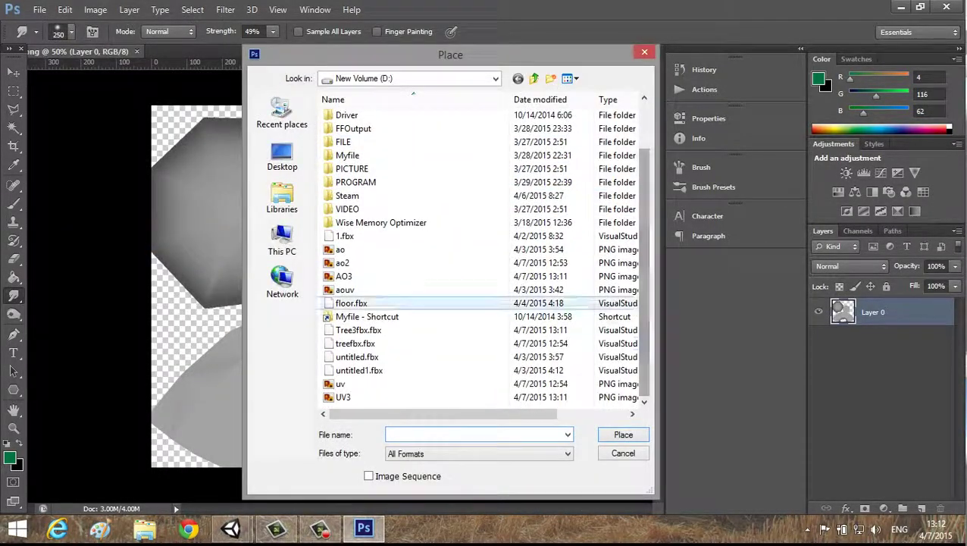
pyautogui.doubleClick(343, 397)
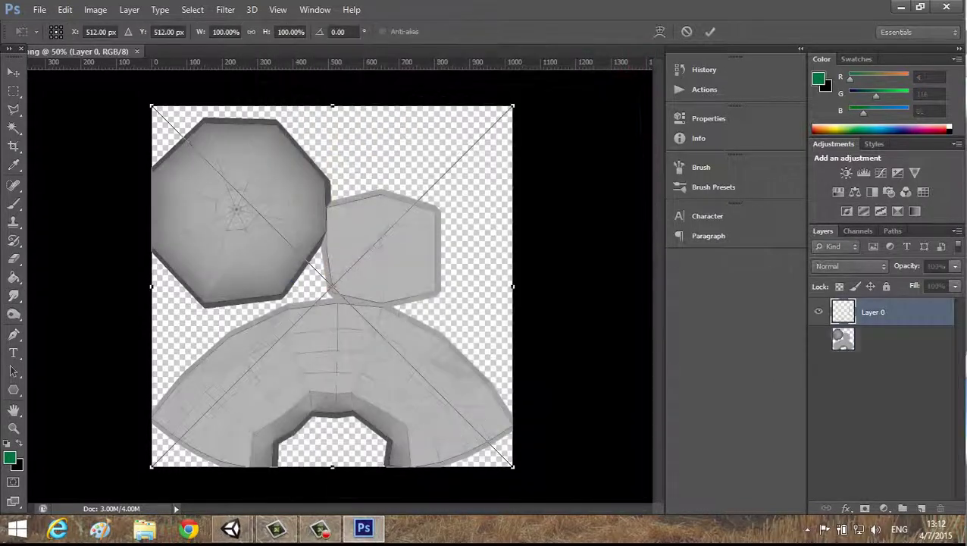
pyautogui.click(849, 266)
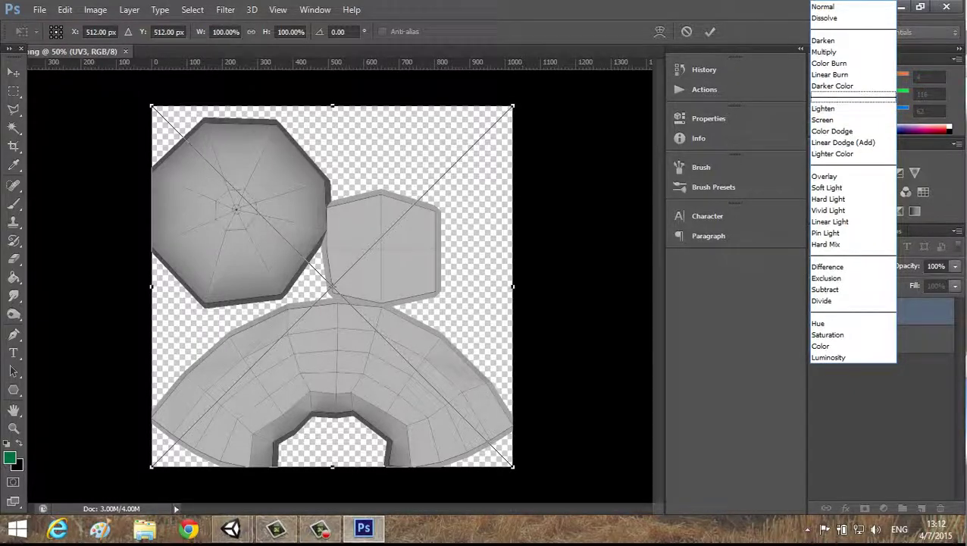
pyautogui.click(824, 52)
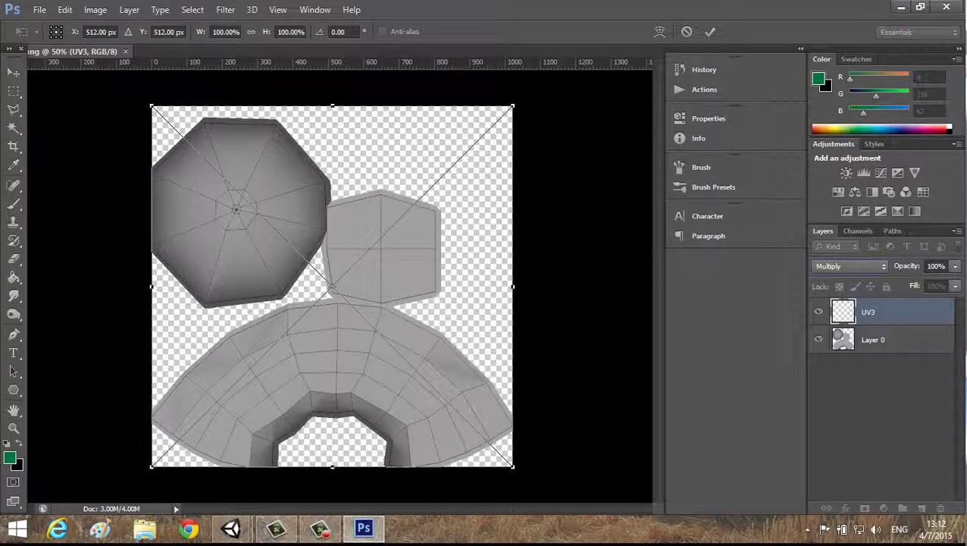
pyautogui.press('Down')
pyautogui.press('Down')
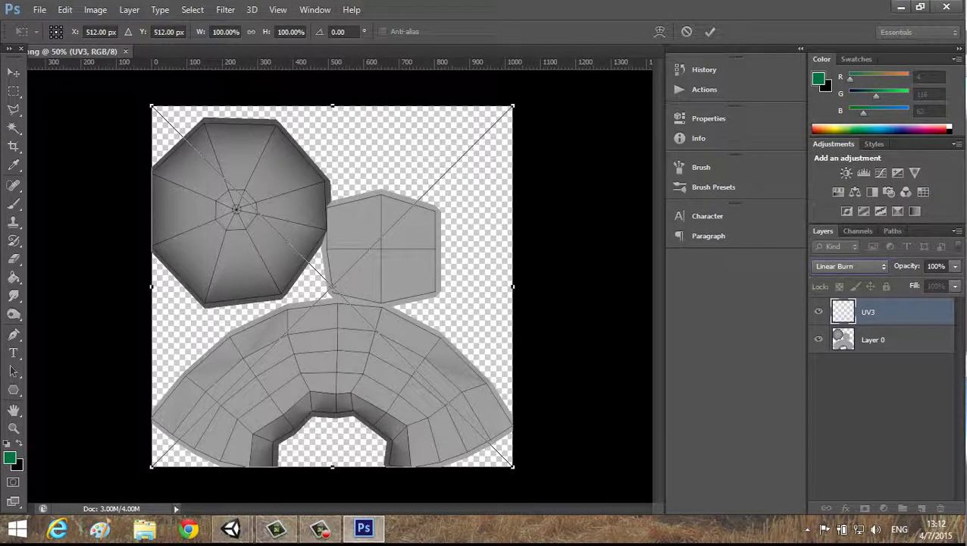
pyautogui.press('Down')
pyautogui.press('Down')
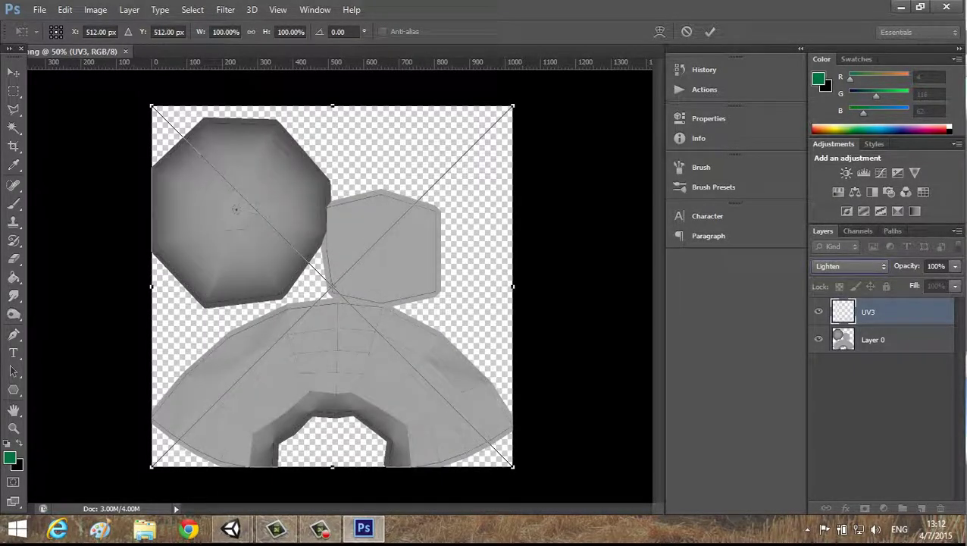
pyautogui.press('Down')
pyautogui.press('Down')
pyautogui.press('Down')
pyautogui.press('Down')
pyautogui.press('Down')
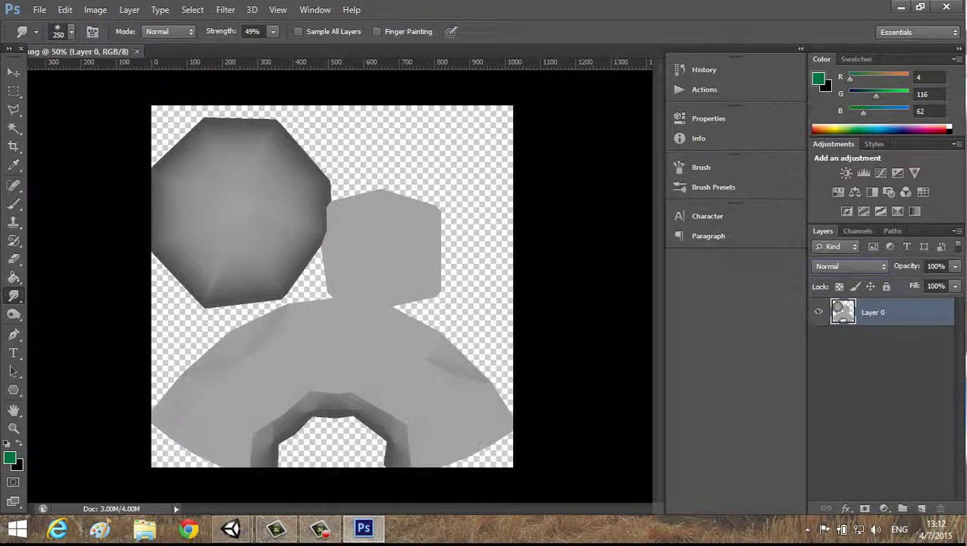
# - Place the UV3 layout again as a committed layer set to Multiply blending
pyautogui.click(39, 9)
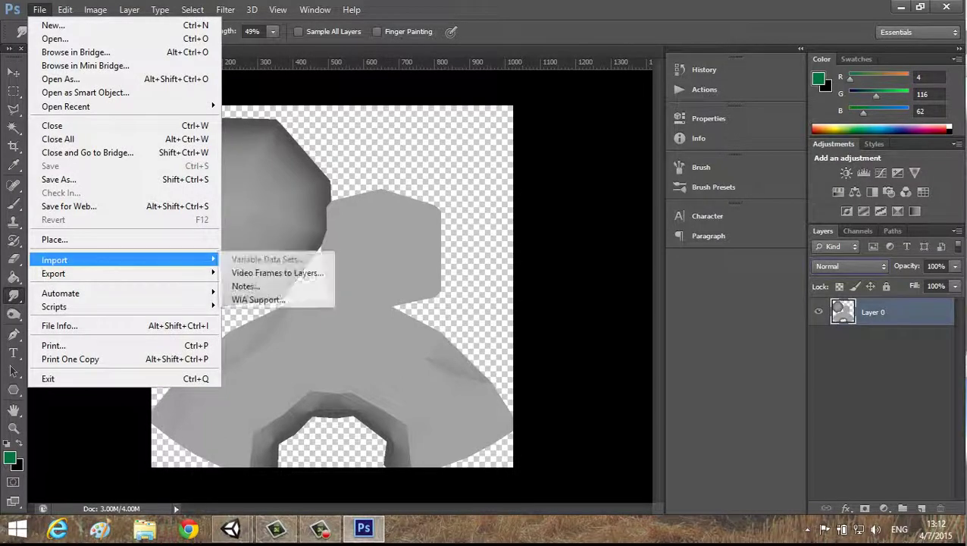
pyautogui.click(46, 237)
pyautogui.click(354, 397)
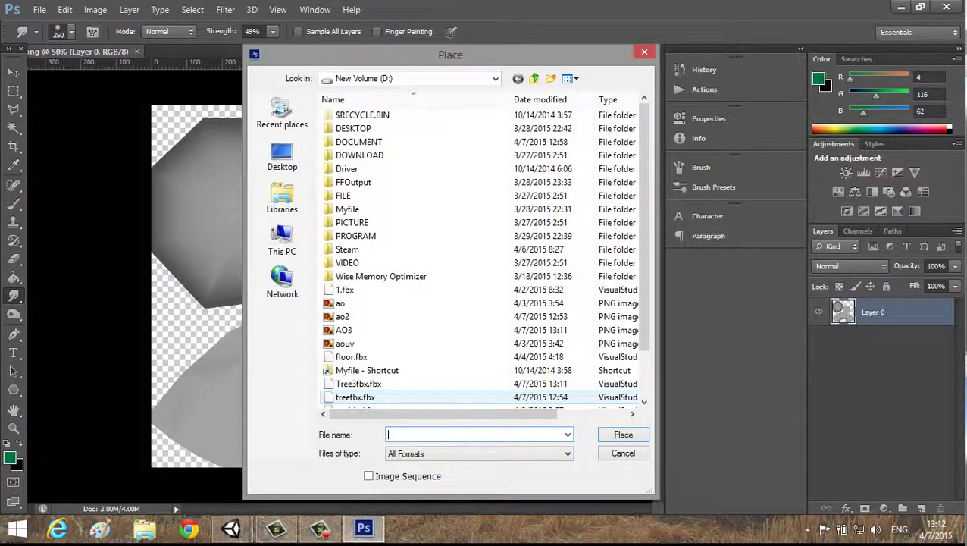
pyautogui.scroll(-2, 355, 397)
pyautogui.doubleClick(343, 397)
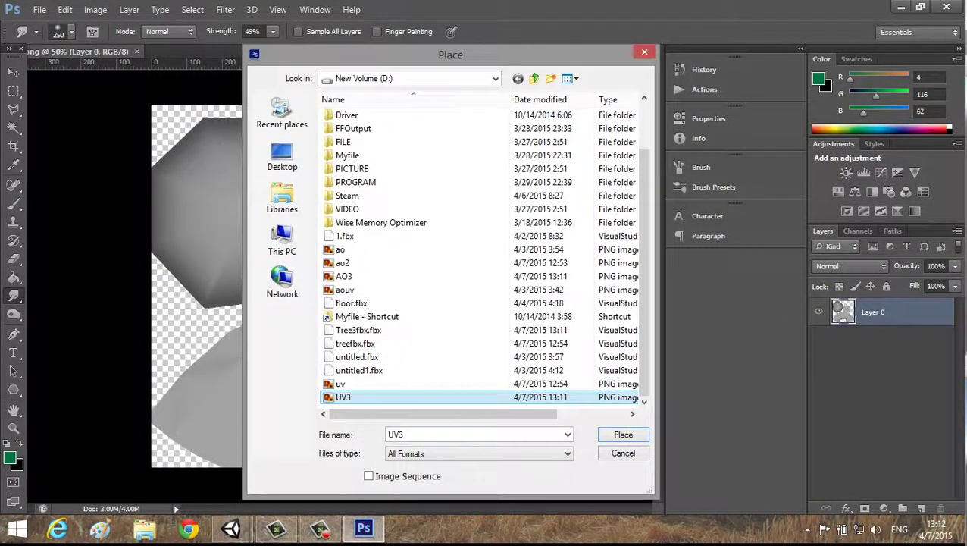
pyautogui.press('Return')
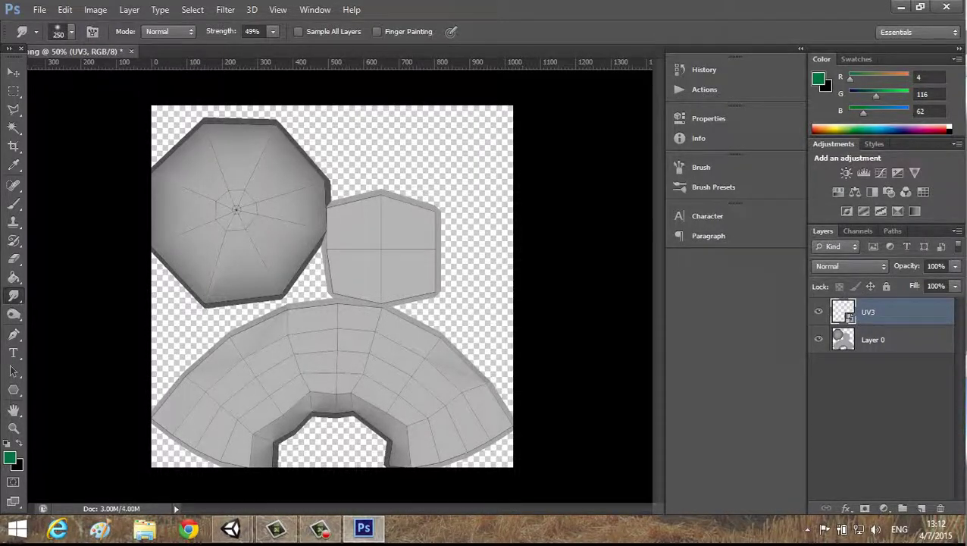
pyautogui.click(850, 266)
pyautogui.click(842, 52)
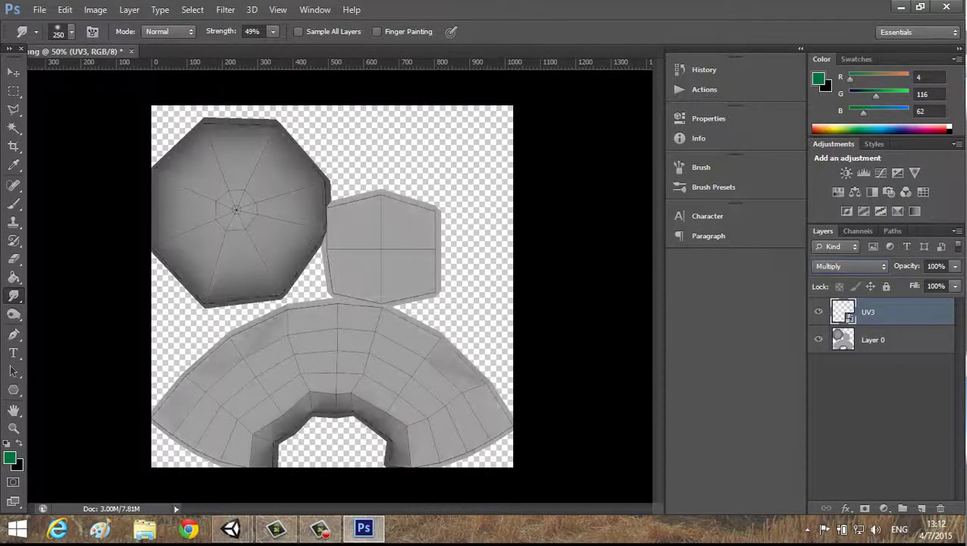
# - Set Layer 0 to Multiply blending and add a new empty layer
pyautogui.click(872, 339)
pyautogui.click(851, 266)
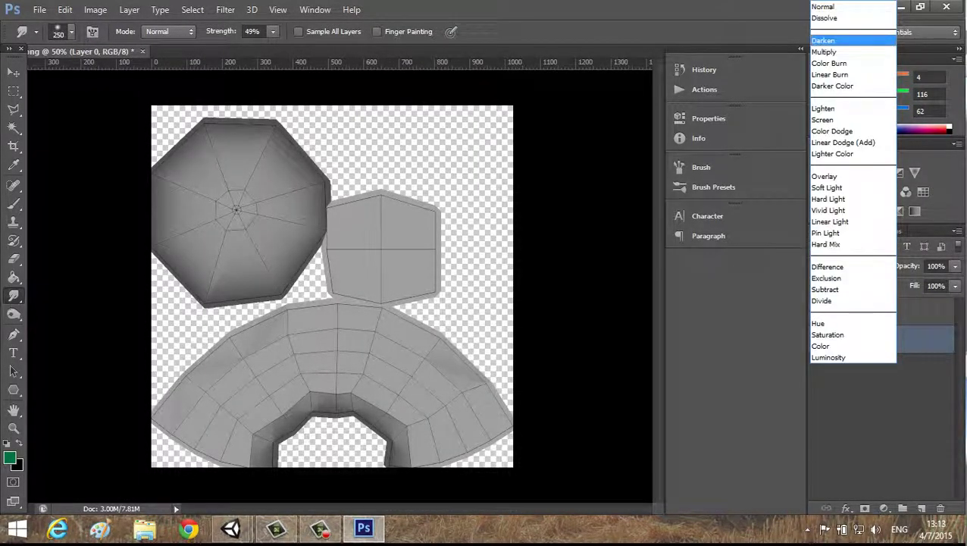
pyautogui.click(826, 51)
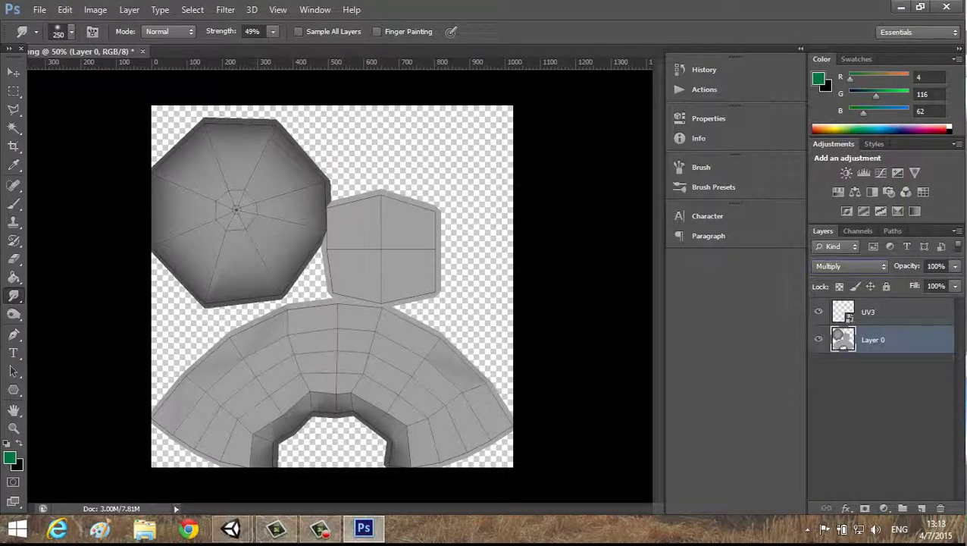
pyautogui.click(922, 508)
# - Move the new layer beneath Layer 0 and brush green over the octagon and hexagon islands
pyautogui.moveTo(872, 340); pyautogui.dragTo(872, 373)
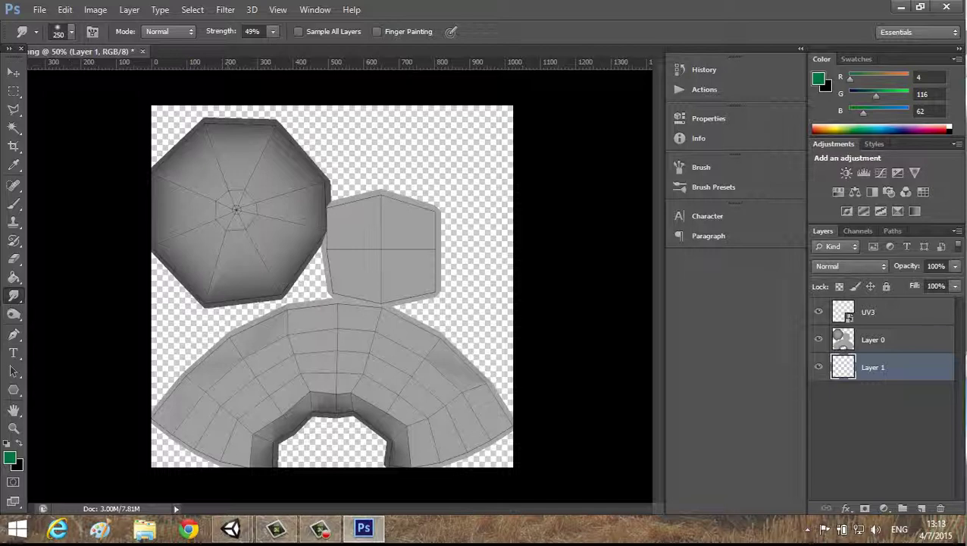
pyautogui.click(14, 203)
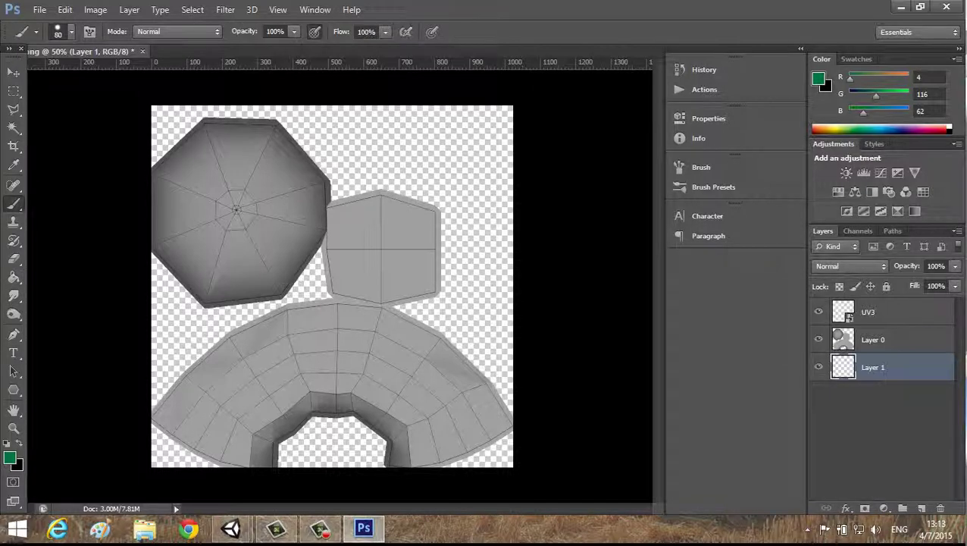
pyautogui.moveTo(231, 158); pyautogui.dragTo(161, 241)
pyautogui.moveTo(167, 152)
pyautogui.mouseDown()
pyautogui.moveTo(227, 144)
pyautogui.moveTo(201, 129)
pyautogui.moveTo(166, 170)
pyautogui.mouseUp()
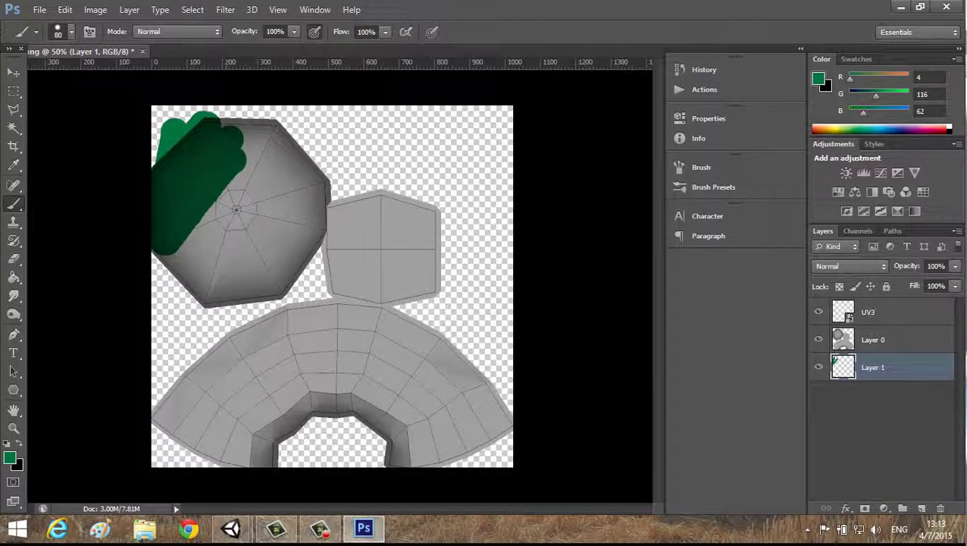
pyautogui.moveTo(228, 121); pyautogui.dragTo(175, 250)
pyautogui.moveTo(238, 209)
pyautogui.mouseDown()
pyautogui.moveTo(216, 301)
pyautogui.moveTo(265, 307)
pyautogui.moveTo(197, 307)
pyautogui.mouseUp()
pyautogui.moveTo(265, 295); pyautogui.dragTo(291, 257)
pyautogui.moveTo(235, 210)
pyautogui.mouseDown()
pyautogui.moveTo(333, 175)
pyautogui.moveTo(296, 243)
pyautogui.moveTo(273, 243)
pyautogui.mouseUp()
pyautogui.moveTo(281, 117)
pyautogui.mouseDown()
pyautogui.moveTo(271, 139)
pyautogui.moveTo(364, 193)
pyautogui.moveTo(493, 220)
pyautogui.moveTo(341, 216)
pyautogui.moveTo(455, 262)
pyautogui.moveTo(451, 292)
pyautogui.moveTo(337, 279)
pyautogui.moveTo(394, 265)
pyautogui.moveTo(327, 282)
pyautogui.moveTo(326, 297)
pyautogui.mouseUp()
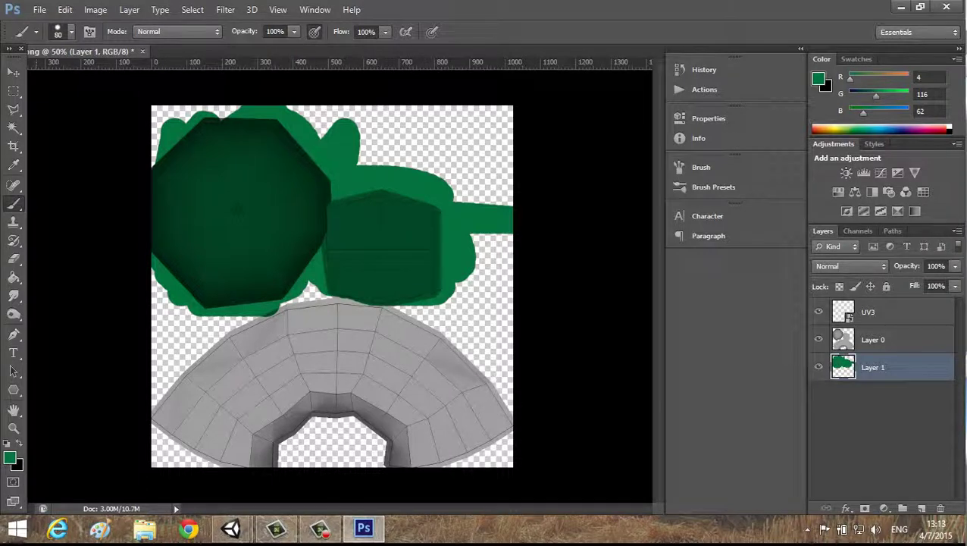
# - Change the foreground colour to olive (8d8423)
pyautogui.click(10, 458)
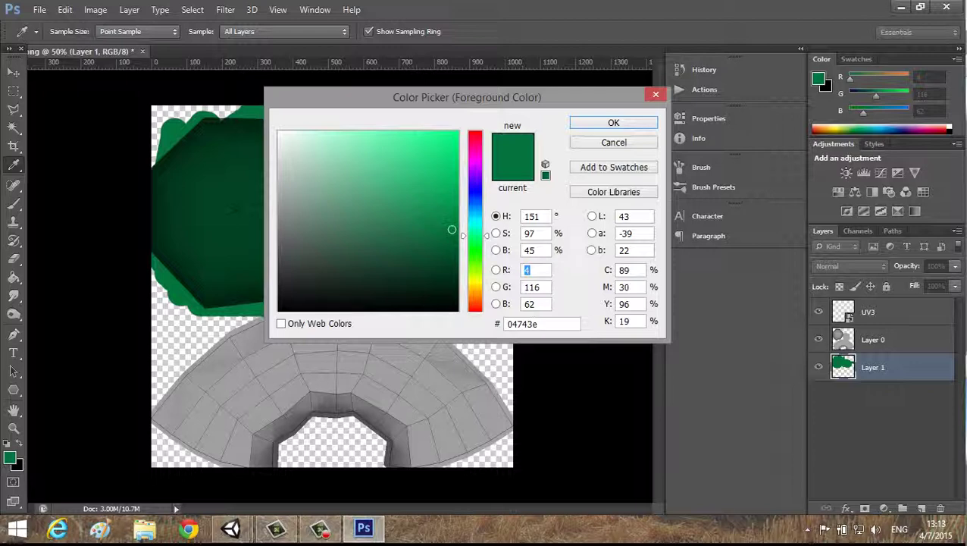
pyautogui.moveTo(464, 235); pyautogui.dragTo(464, 278)
pyautogui.click(412, 219)
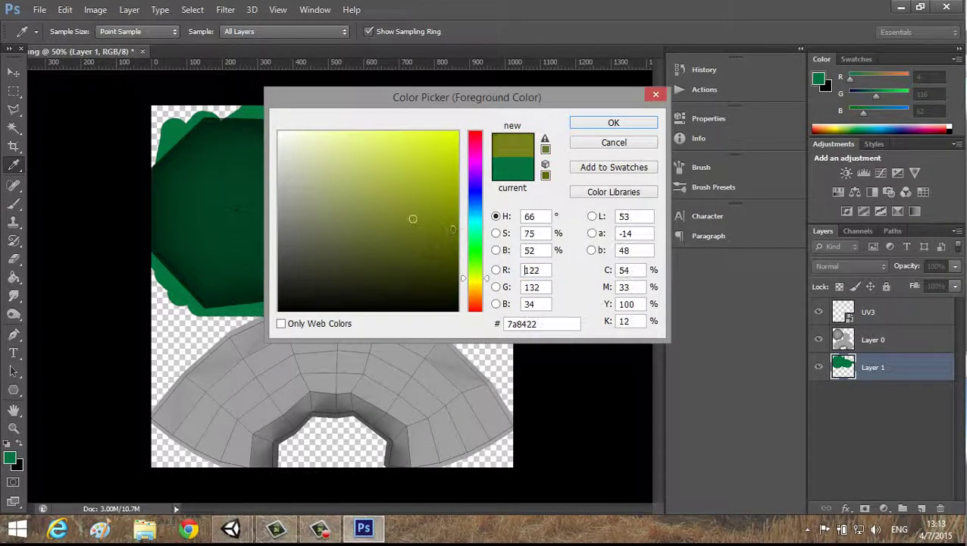
pyautogui.moveTo(412, 219)
pyautogui.mouseDown()
pyautogui.moveTo(385, 218)
pyautogui.moveTo(398, 241)
pyautogui.moveTo(413, 212)
pyautogui.mouseUp()
pyautogui.write('141')
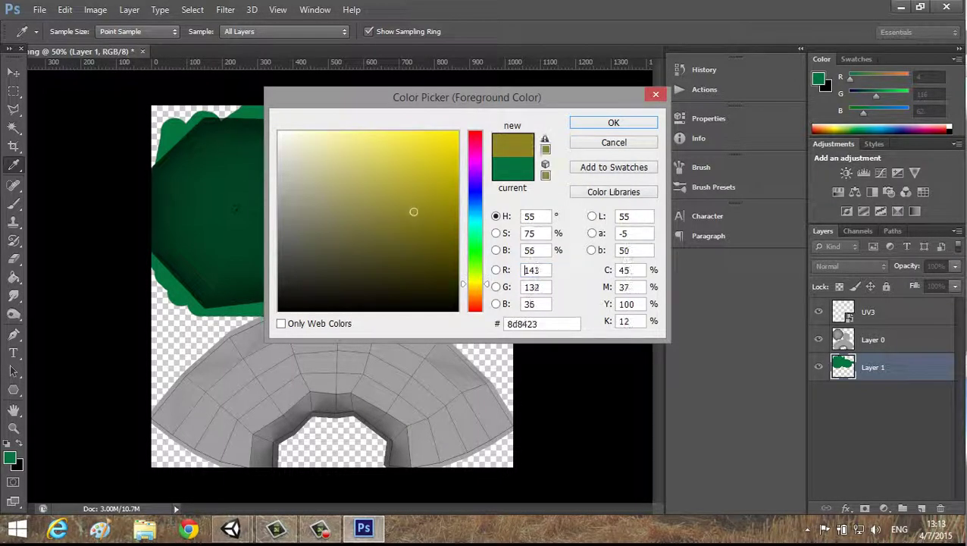
pyautogui.press('Return')
# - Brush olive over the whole lower arched UV island until no grey remains
pyautogui.press('b')
pyautogui.moveTo(394, 373)
pyautogui.mouseDown()
pyautogui.moveTo(258, 391)
pyautogui.moveTo(212, 432)
pyautogui.moveTo(387, 448)
pyautogui.mouseUp()
pyautogui.moveTo(209, 451); pyautogui.dragTo(504, 443)
pyautogui.moveTo(455, 421); pyautogui.dragTo(155, 435)
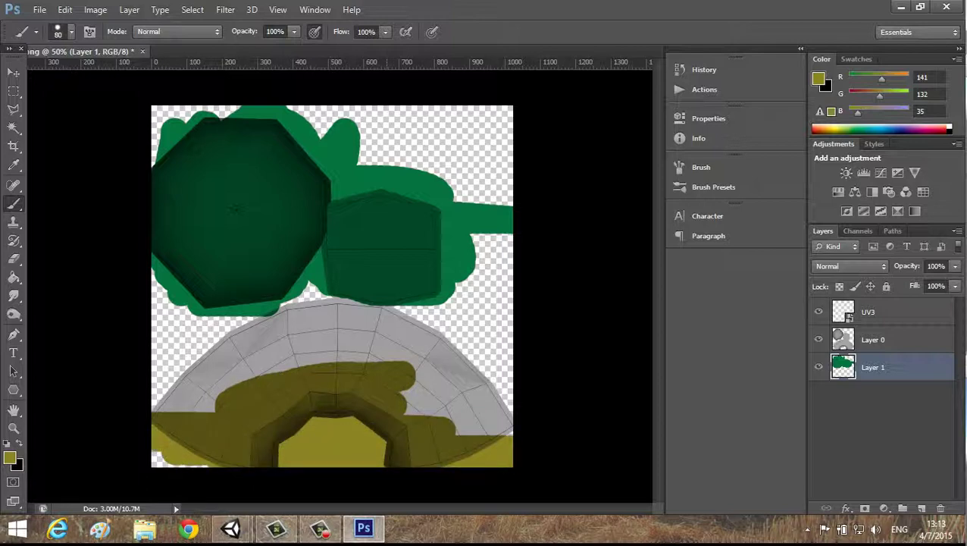
pyautogui.moveTo(478, 431)
pyautogui.mouseDown()
pyautogui.moveTo(432, 416)
pyautogui.moveTo(477, 364)
pyautogui.moveTo(163, 368)
pyautogui.moveTo(155, 406)
pyautogui.mouseUp()
pyautogui.moveTo(257, 348)
pyautogui.mouseDown()
pyautogui.moveTo(186, 350)
pyautogui.moveTo(340, 353)
pyautogui.moveTo(481, 333)
pyautogui.mouseUp()
pyautogui.moveTo(481, 334)
pyautogui.mouseDown()
pyautogui.moveTo(337, 343)
pyautogui.moveTo(485, 345)
pyautogui.moveTo(391, 326)
pyautogui.mouseUp()
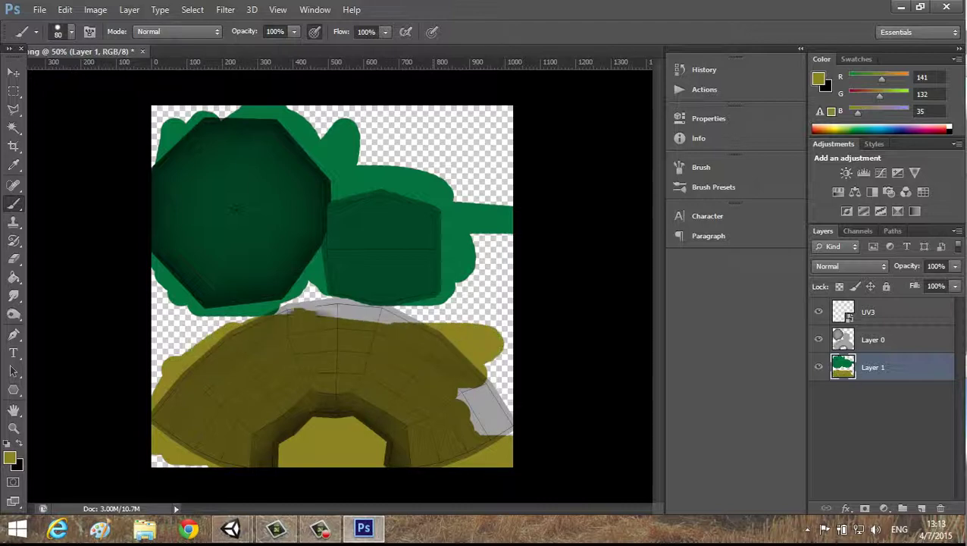
pyautogui.moveTo(330, 311); pyautogui.dragTo(273, 309)
pyautogui.moveTo(292, 306); pyautogui.dragTo(401, 318)
pyautogui.moveTo(330, 303); pyautogui.dragTo(414, 320)
pyautogui.moveTo(458, 390)
pyautogui.mouseDown()
pyautogui.moveTo(504, 432)
pyautogui.moveTo(485, 375)
pyautogui.moveTo(510, 396)
pyautogui.mouseUp()
pyautogui.moveTo(485, 366); pyautogui.dragTo(507, 388)
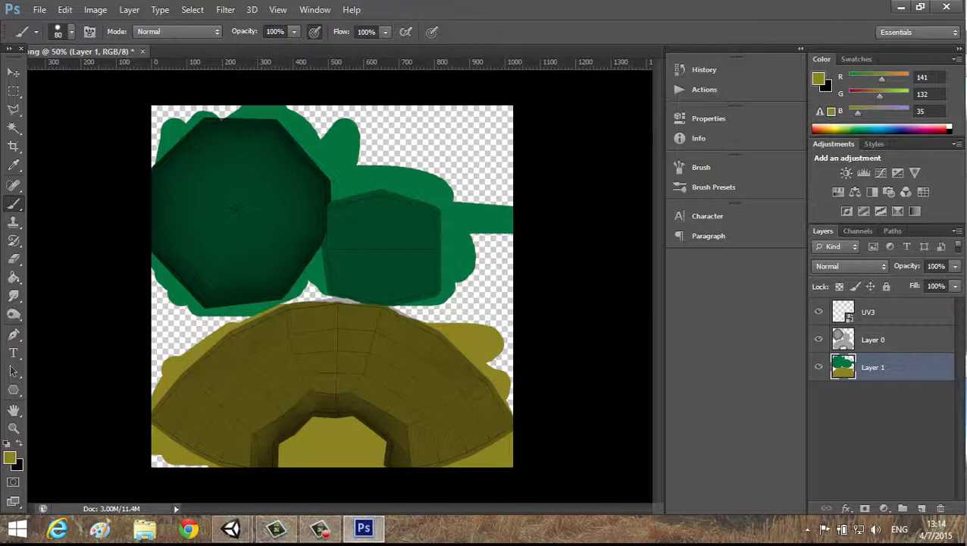
pyautogui.click(39, 9)
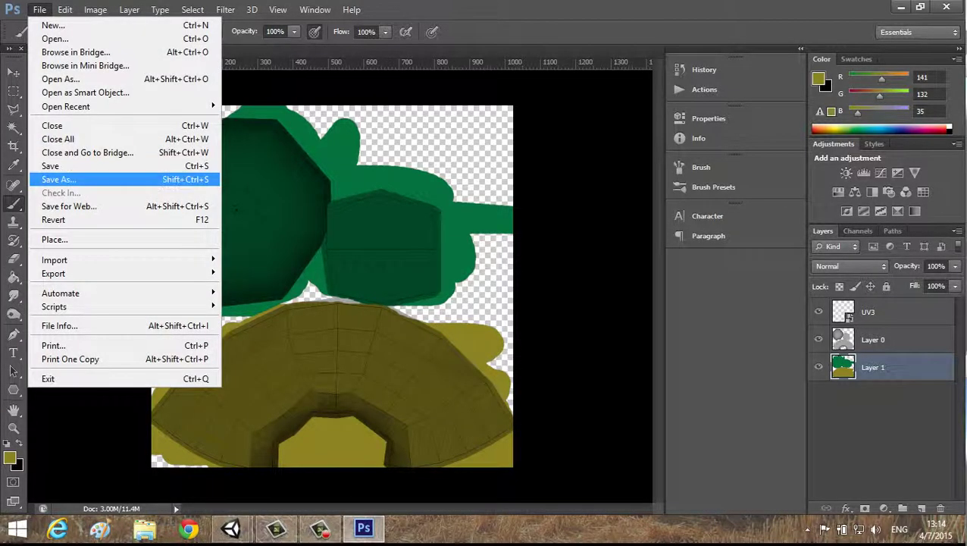
# - Save a PNG copy named Texture3.png on the Desktop, then hide the UV3 wireframe layer
pyautogui.click(58, 179)
pyautogui.click(477, 324)
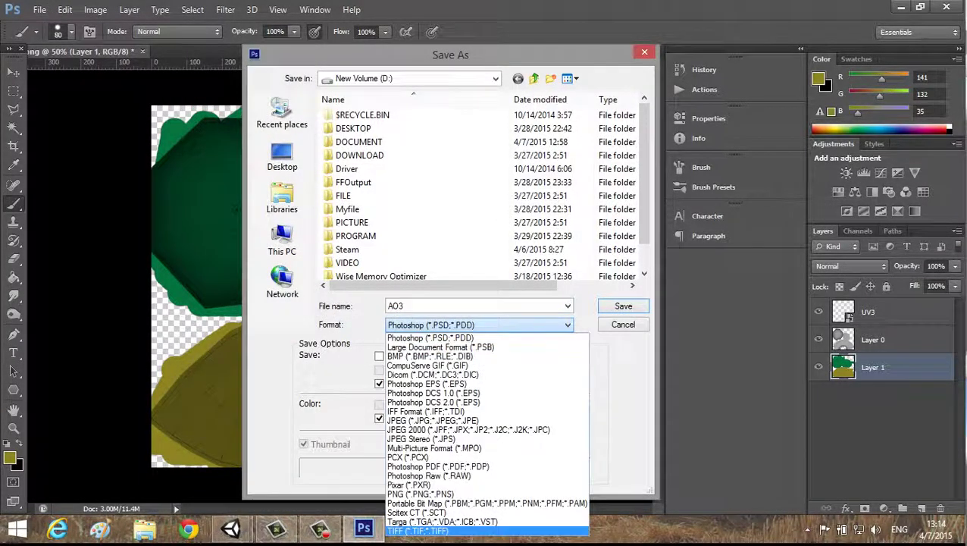
pyautogui.click(420, 493)
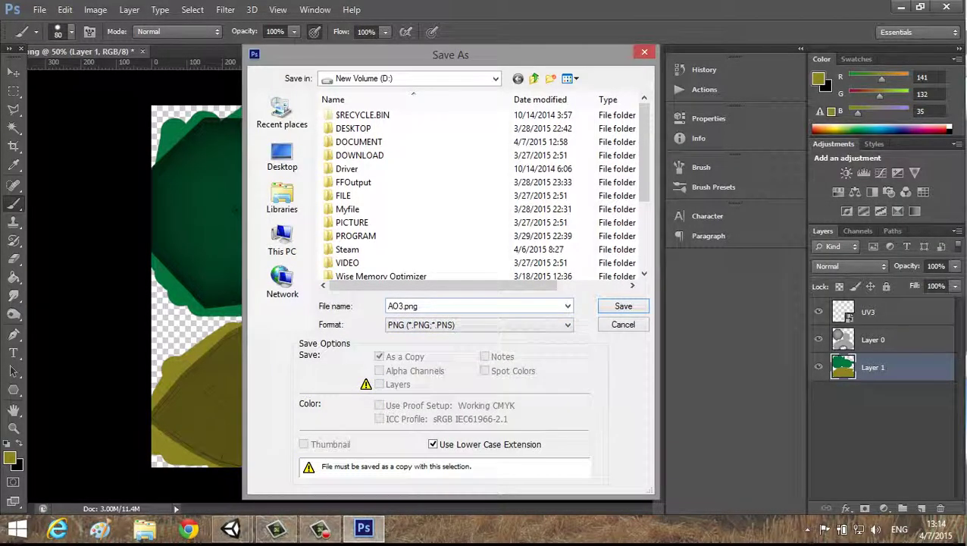
pyautogui.click(405, 305)
pyautogui.doubleClick(402, 306)
pyautogui.write('TExture')
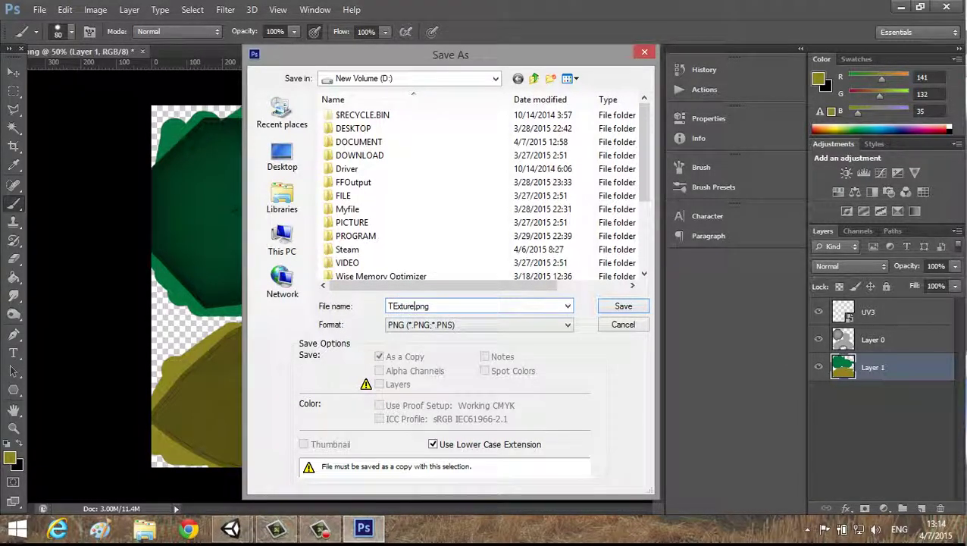
pyautogui.press('BackSpace')
pyautogui.write('ex')
pyautogui.write('tutu')
pyautogui.click(282, 155)
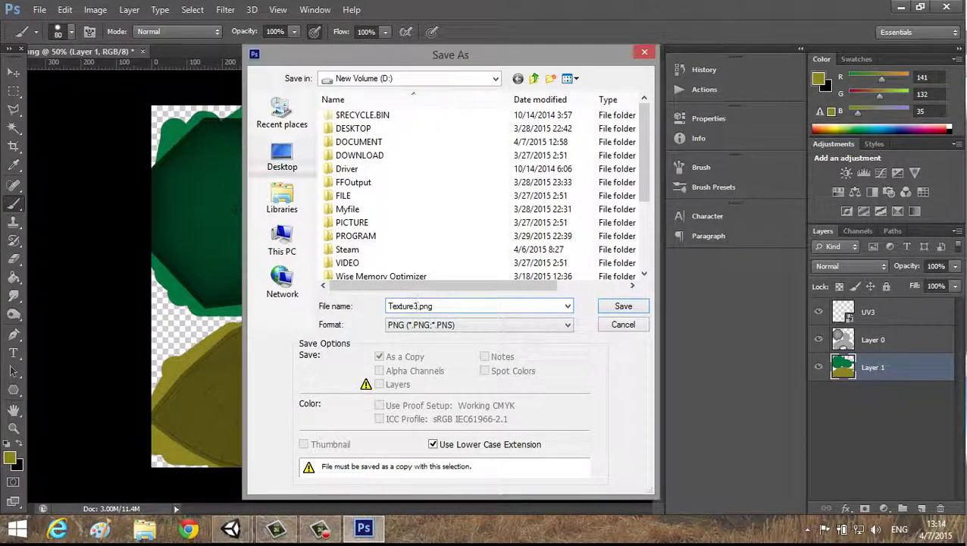
pyautogui.press('Return')
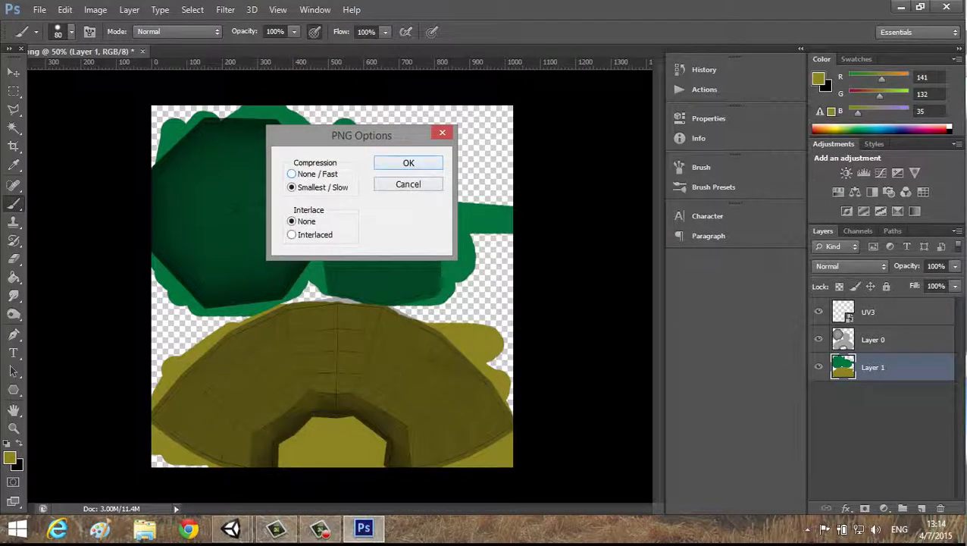
pyautogui.click(292, 173)
pyautogui.click(409, 163)
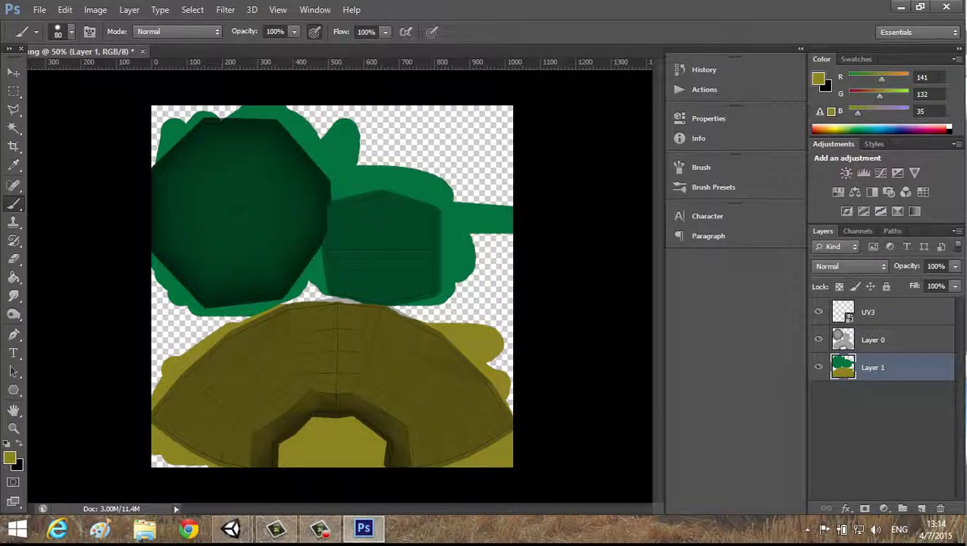
pyautogui.click(819, 312)
# - Re-save the wireframe-free texture as Texture3.png on the Desktop, then close Photoshop
pyautogui.click(40, 9)
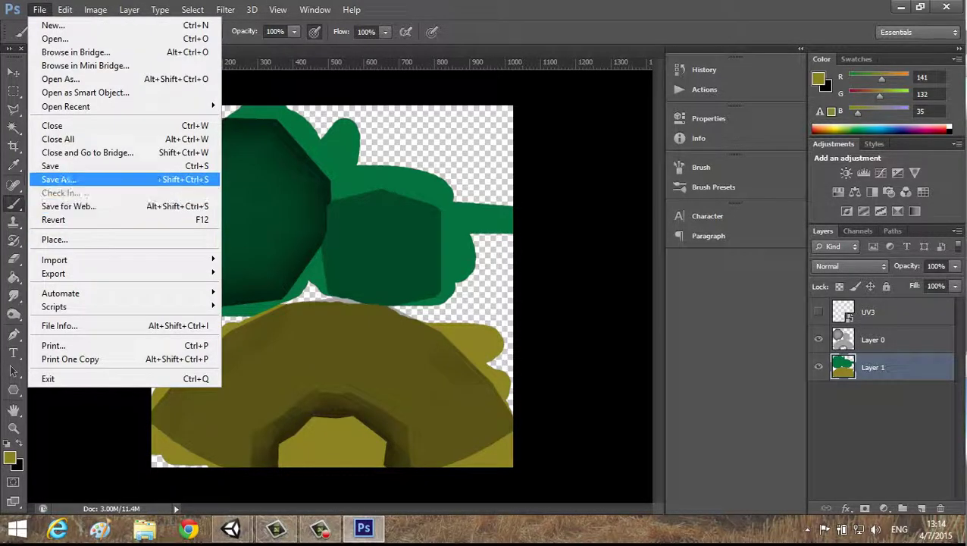
pyautogui.click(65, 179)
pyautogui.click(479, 325)
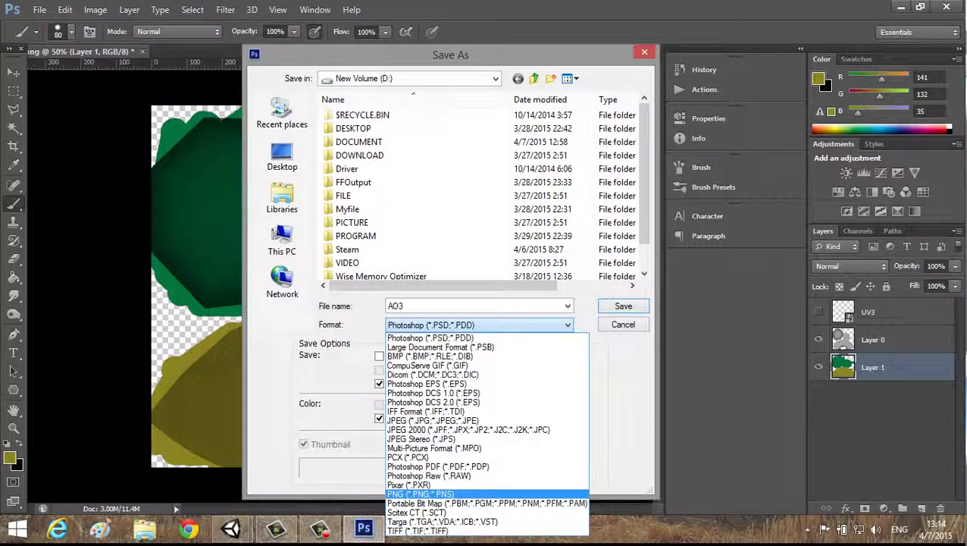
pyautogui.click(421, 493)
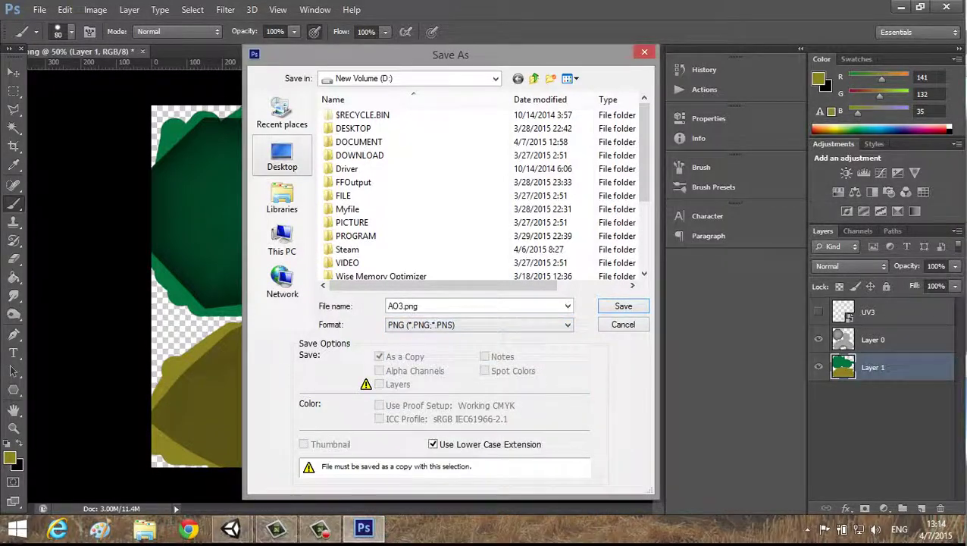
pyautogui.click(282, 156)
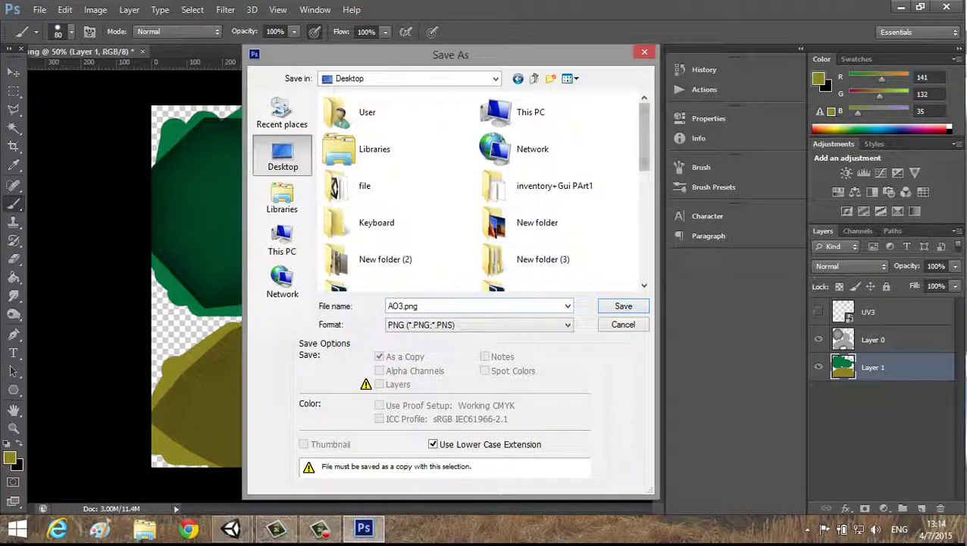
pyautogui.moveTo(643, 136); pyautogui.dragTo(643, 246)
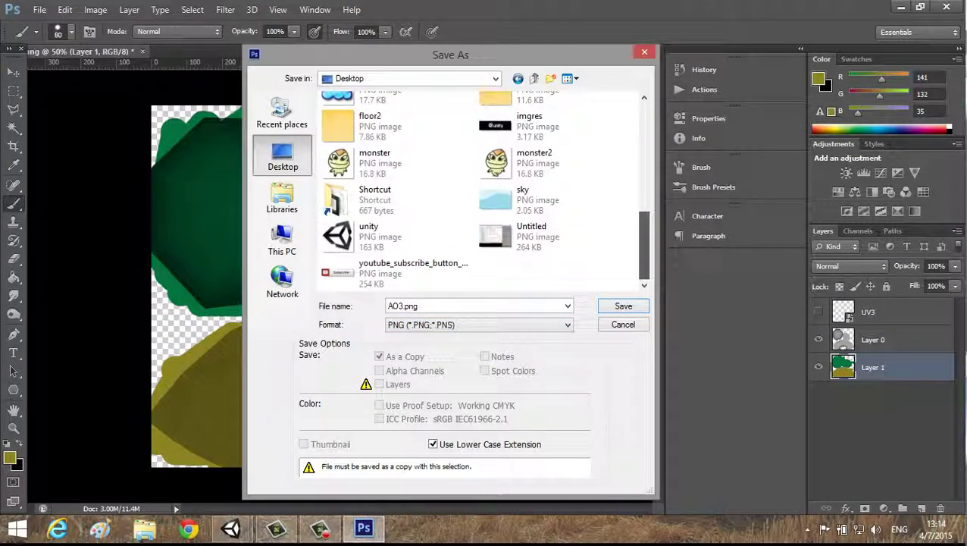
pyautogui.doubleClick(402, 306)
pyautogui.moveTo(395, 306); pyautogui.dragTo(400, 305)
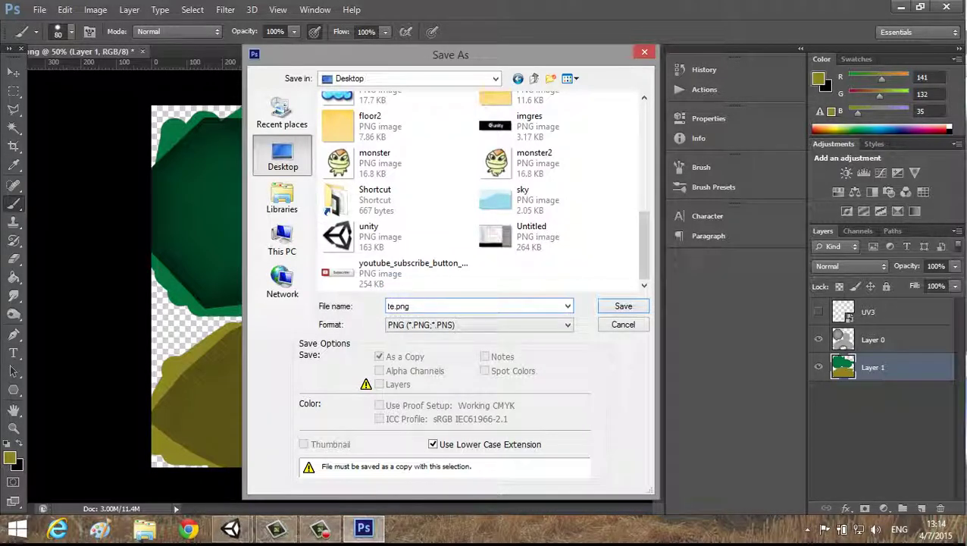
pyautogui.write('exture3')
pyautogui.press('Return')
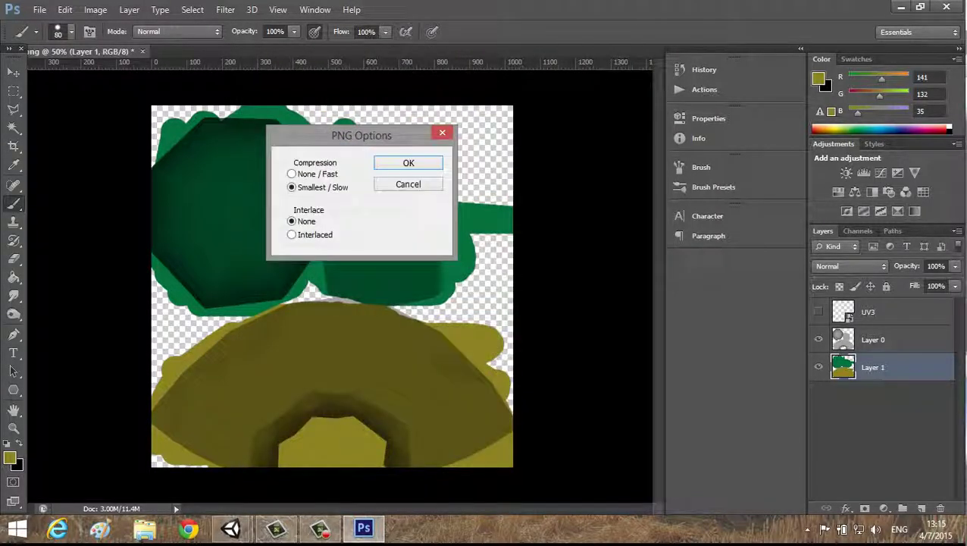
pyautogui.press('Return')
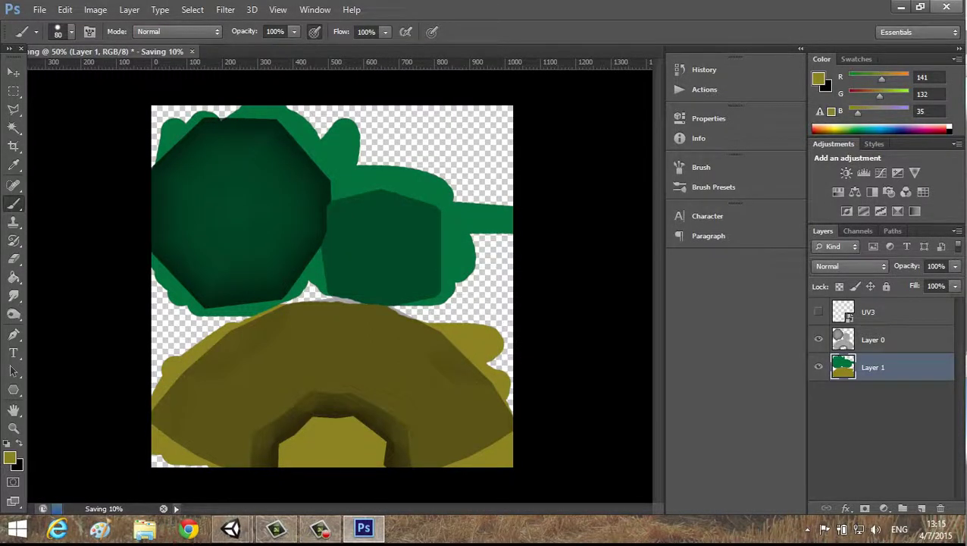
pyautogui.click(946, 6)
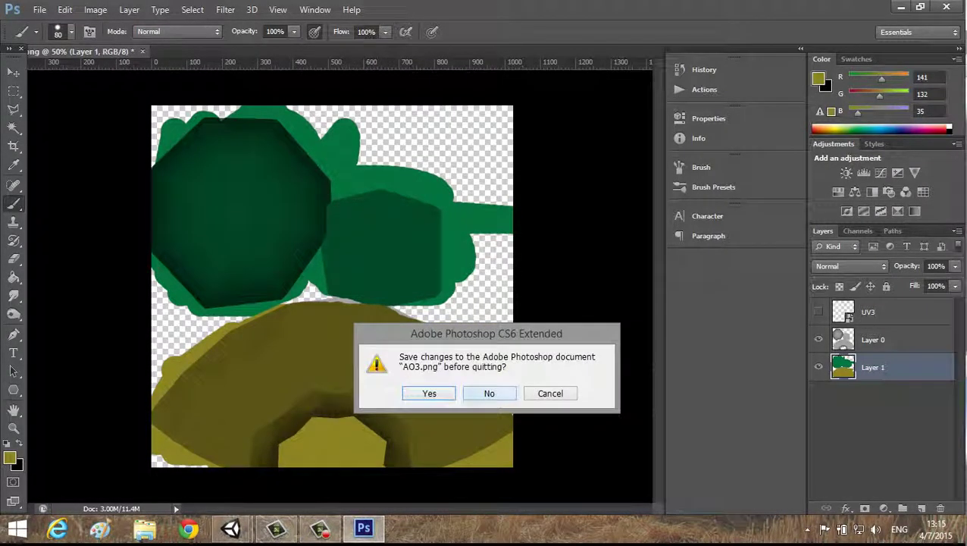
# - Discard the layered Photoshop document on quit and bring the Unity editor back up
pyautogui.click(489, 393)
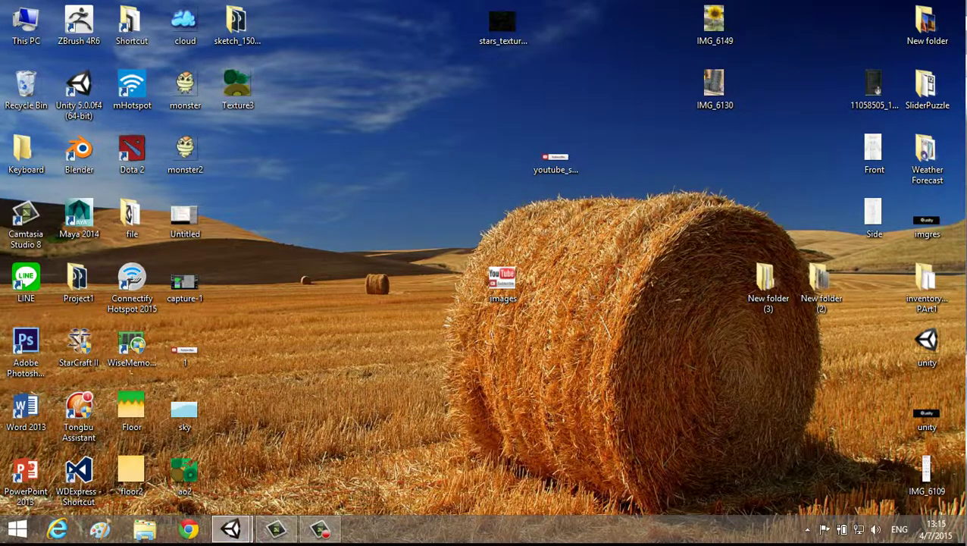
pyautogui.click(231, 528)
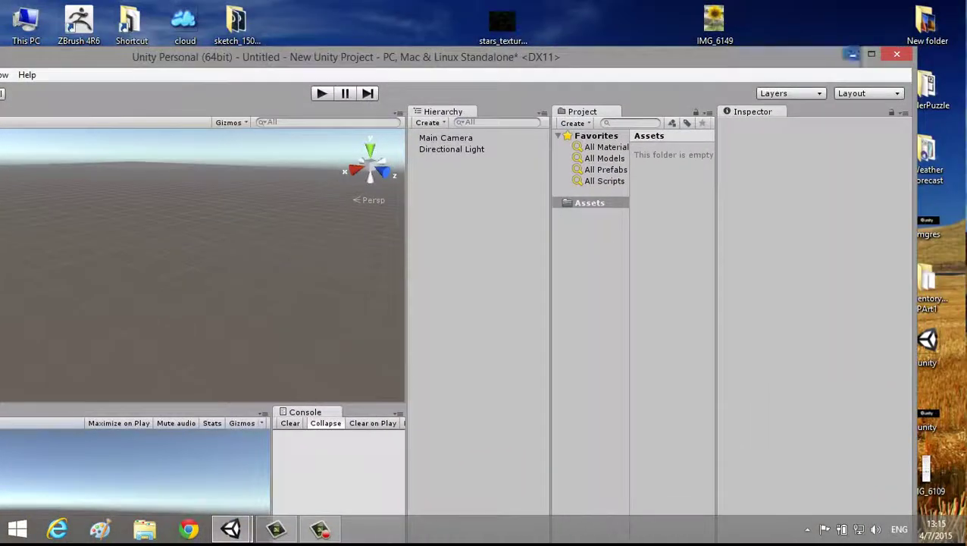
pyautogui.click(871, 54)
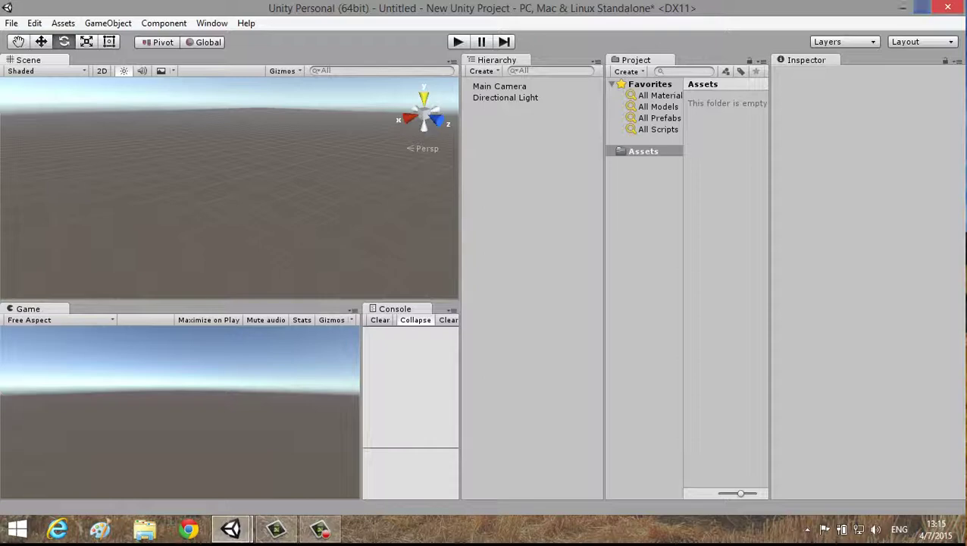
pyautogui.click(921, 8)
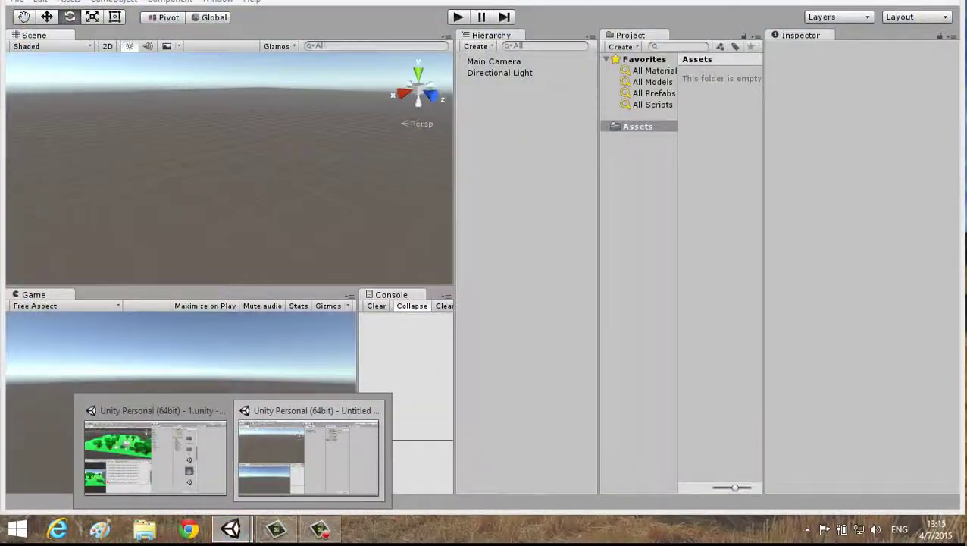
# - Choose Import New Asset... from the Project panel's context menu
pyautogui.rightClick(692, 166)
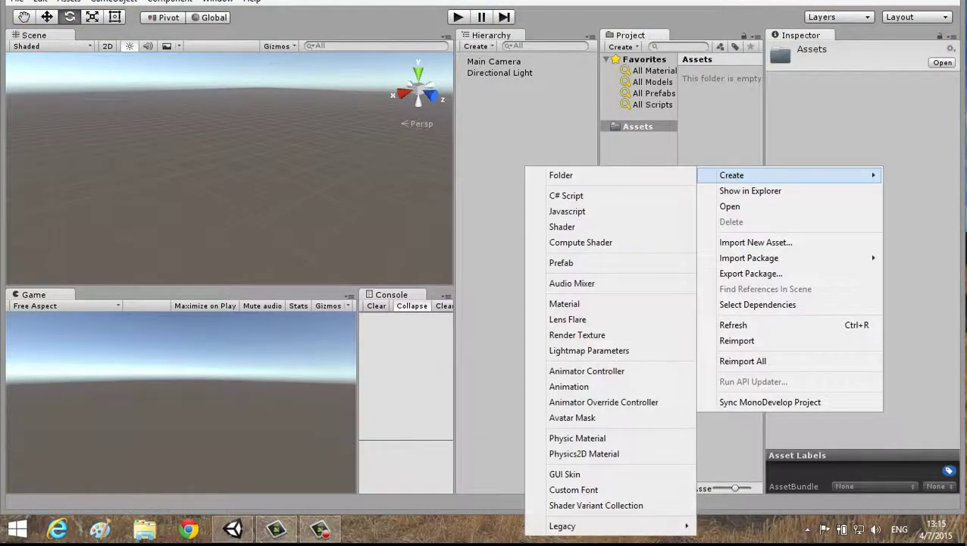
pyautogui.press('Escape')
pyautogui.rightClick(727, 137)
pyautogui.rightClick(711, 107)
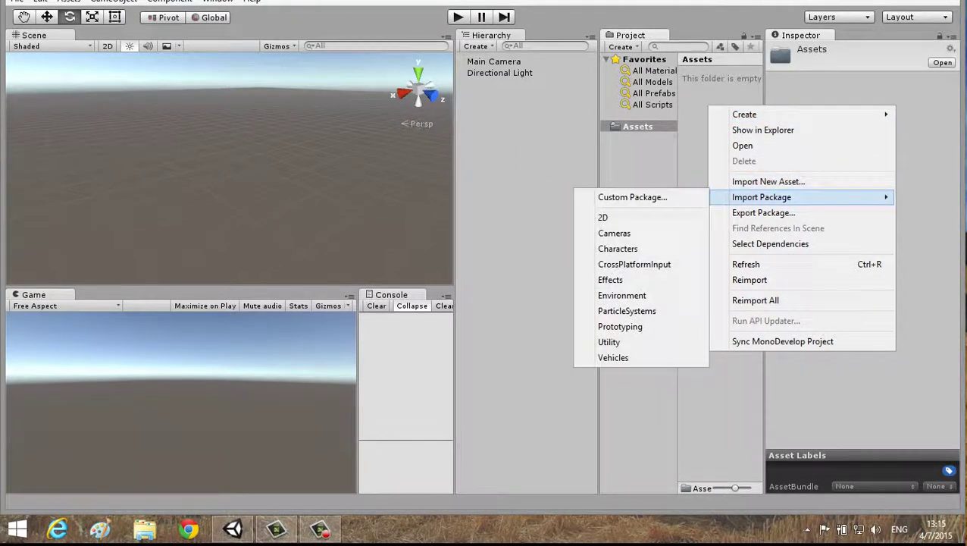
pyautogui.click(768, 181)
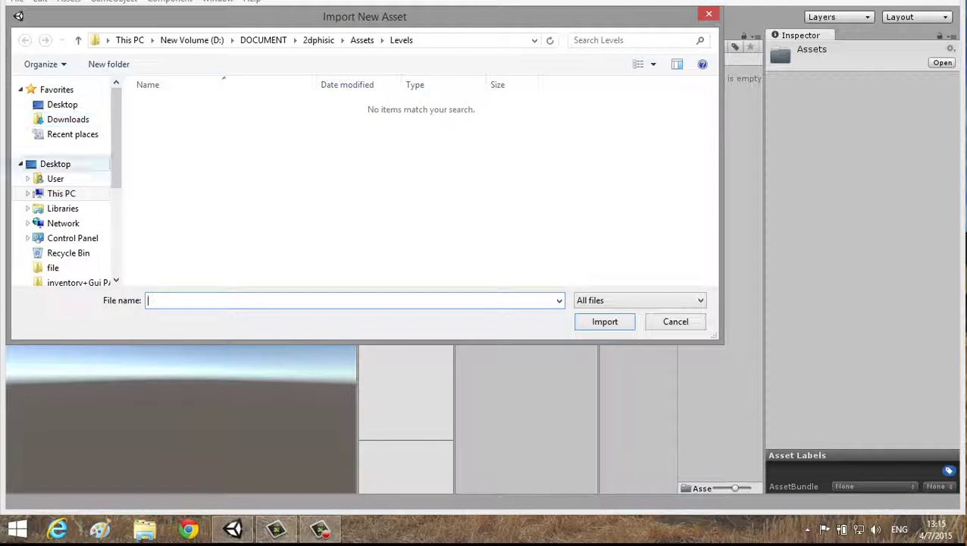
# - Import Tree3fbx.fbx from New Volume (D:) into the project's Assets
pyautogui.click(56, 163)
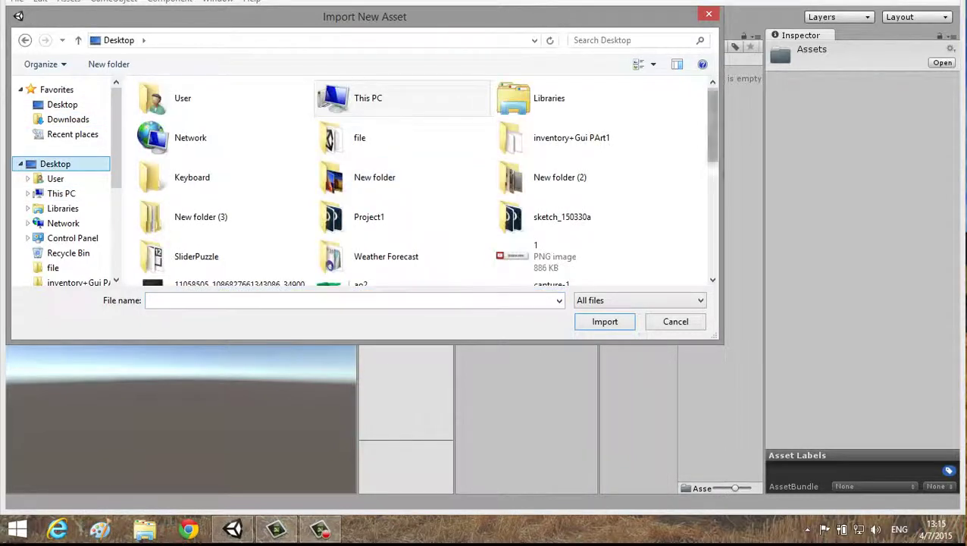
pyautogui.scroll(-10, 492, 189)
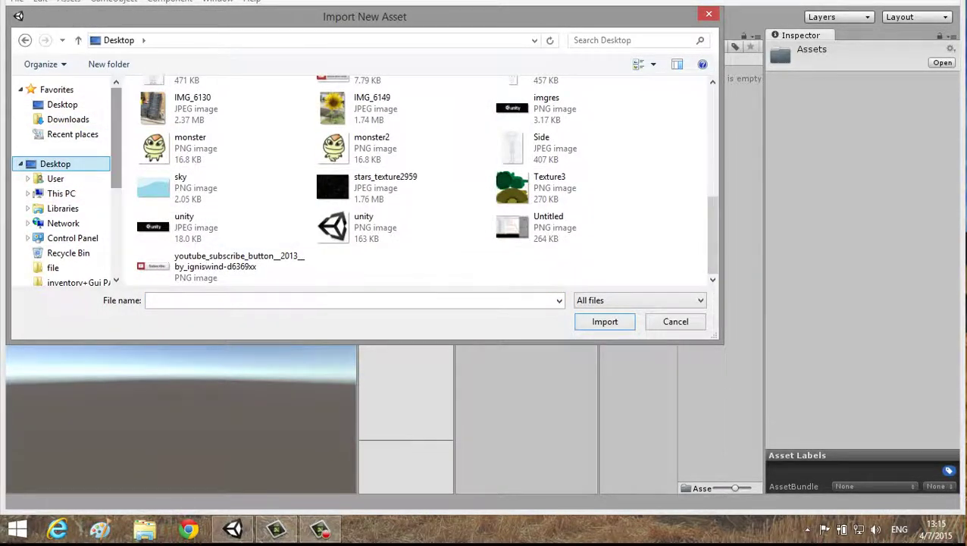
pyautogui.scroll(-2, 69, 189)
pyautogui.scroll(-2, 68, 189)
pyautogui.scroll(2, 68, 189)
pyautogui.scroll(3, 68, 190)
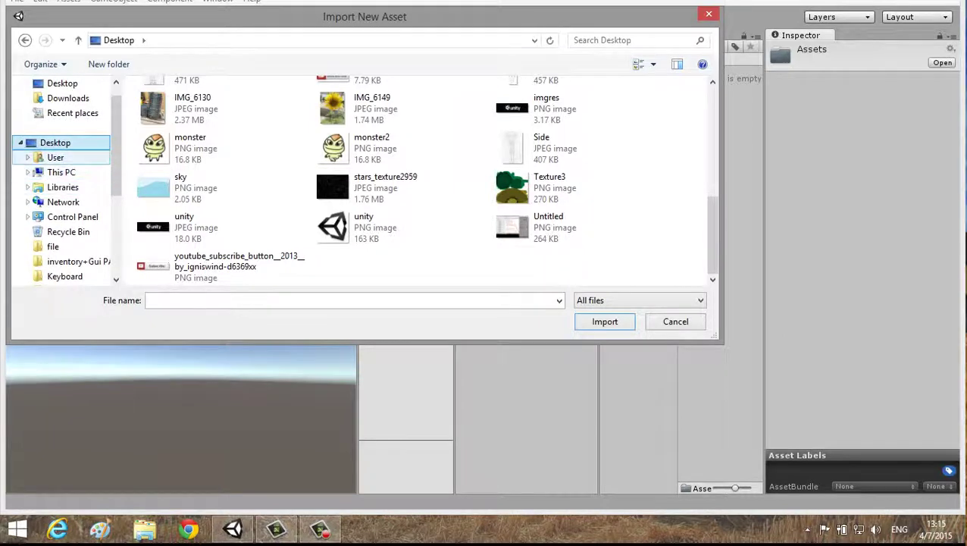
pyautogui.click(197, 186)
pyautogui.scroll(5, 197, 185)
pyautogui.doubleClick(344, 97)
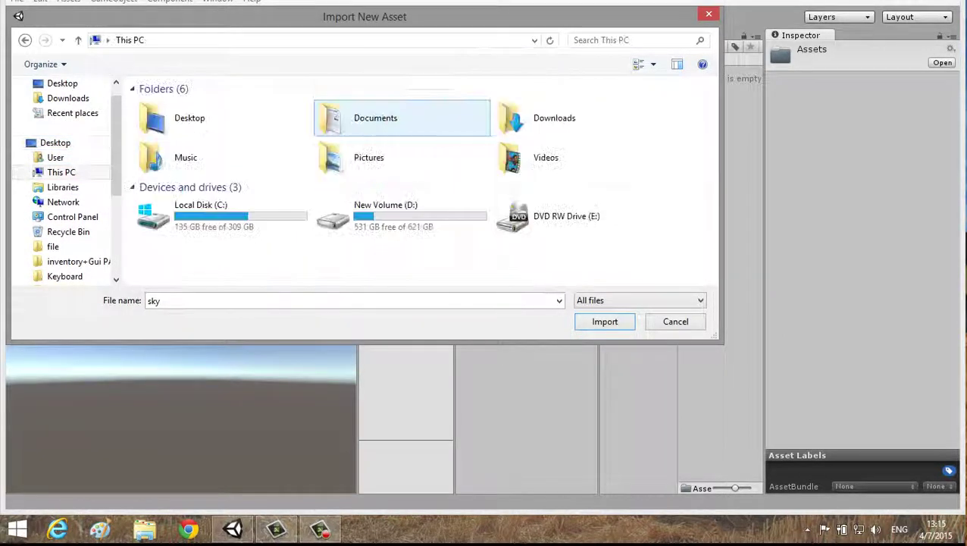
pyautogui.doubleClick(402, 216)
pyautogui.scroll(-5, 189, 227)
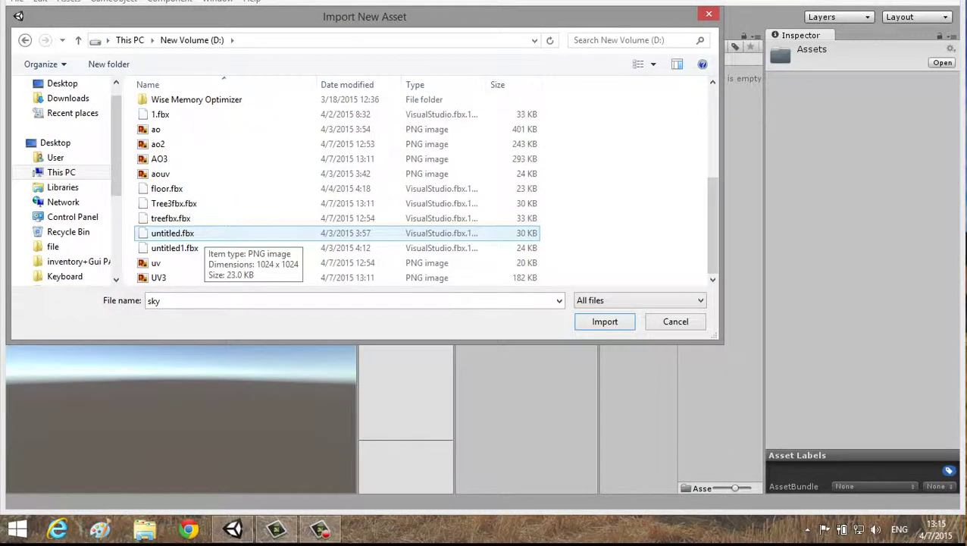
pyautogui.click(273, 203)
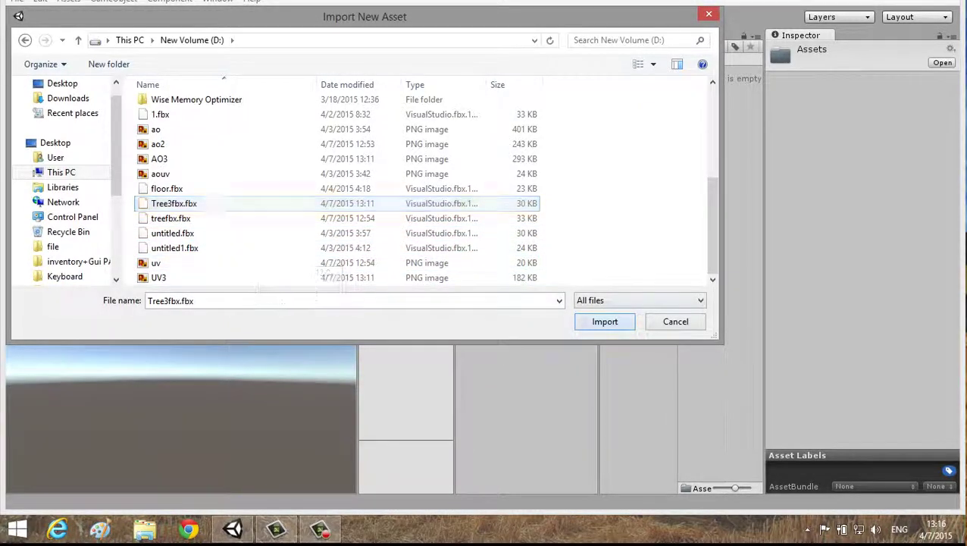
pyautogui.press('Return')
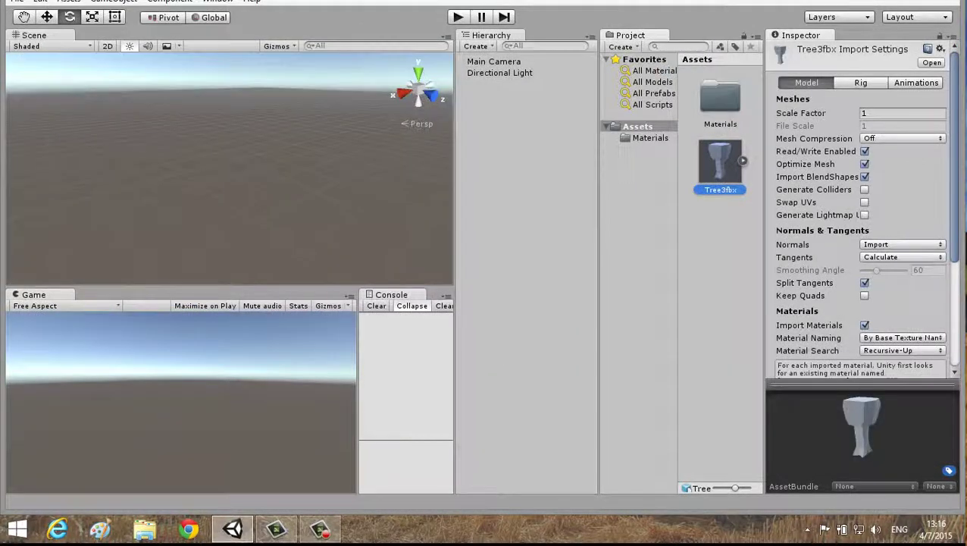
# - Drag Tree3fbx from the Project panel into the Scene view and centre the view on it
pyautogui.moveTo(720, 163); pyautogui.dragTo(198, 167)
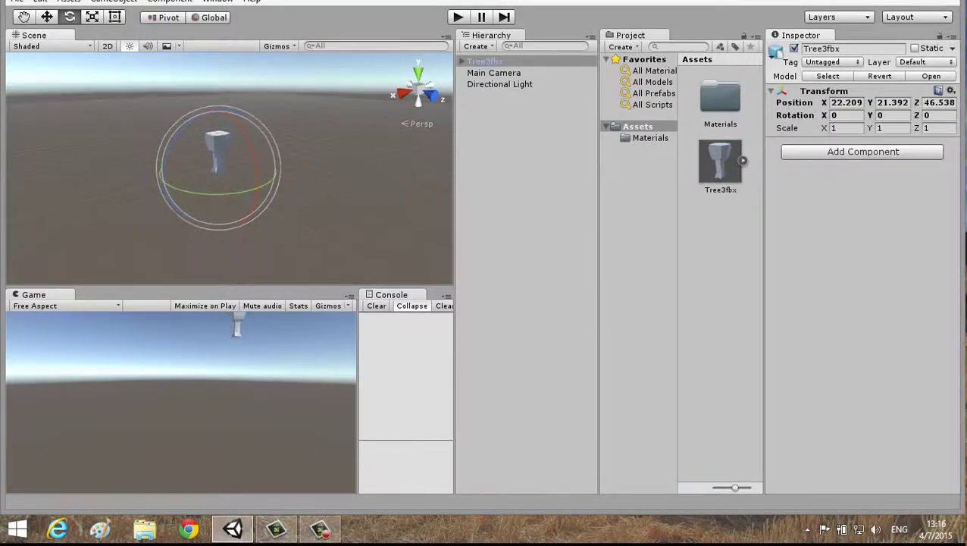
pyautogui.moveTo(204, 167); pyautogui.dragTo(375, 160, button='middle')
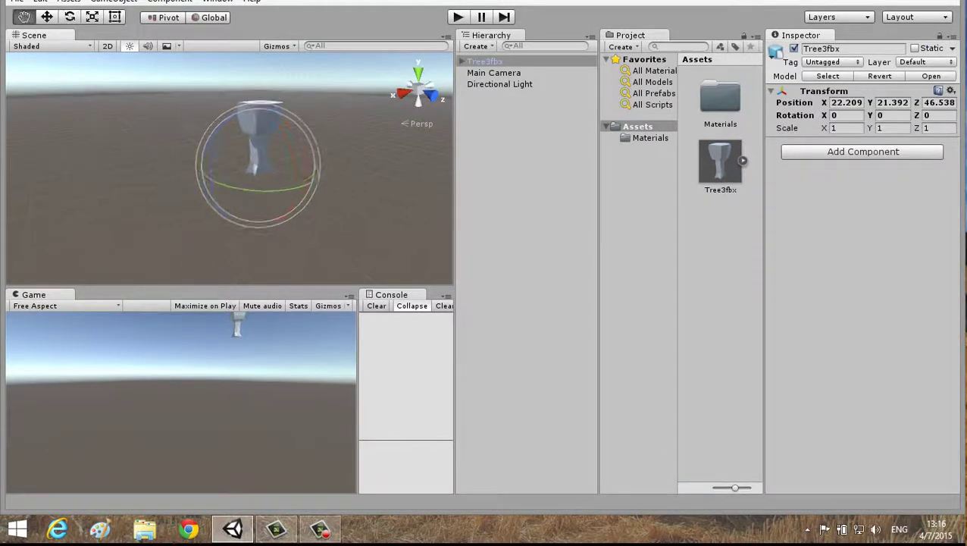
pyautogui.moveTo(390, 264)
pyautogui.mouseDown(button='middle')
pyautogui.moveTo(261, 246)
pyautogui.moveTo(261, 129)
pyautogui.moveTo(306, 182)
pyautogui.mouseUp(button='middle')
pyautogui.click(260, 246)
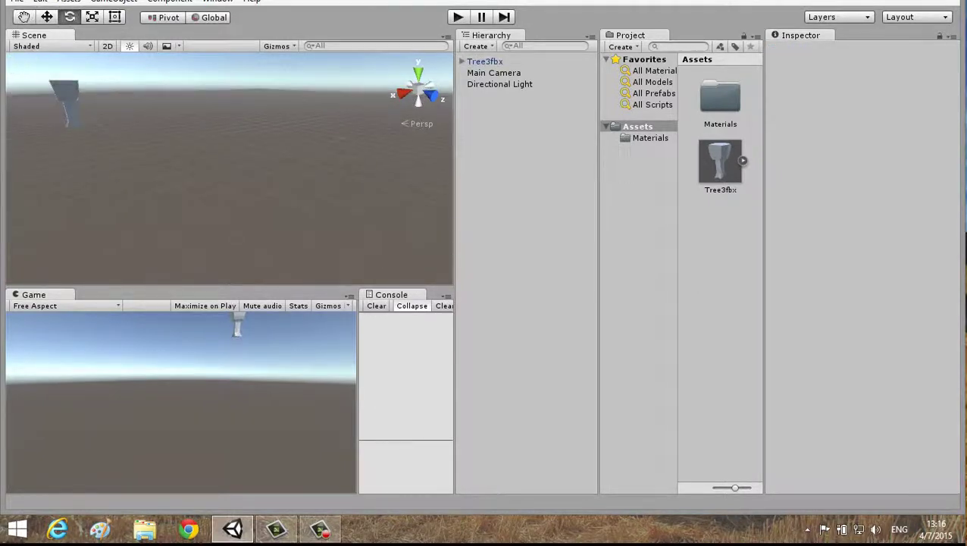
pyautogui.keyDown('alt'); pyautogui.moveTo(306, 182); pyautogui.dragTo(227, 173); pyautogui.keyUp('alt')
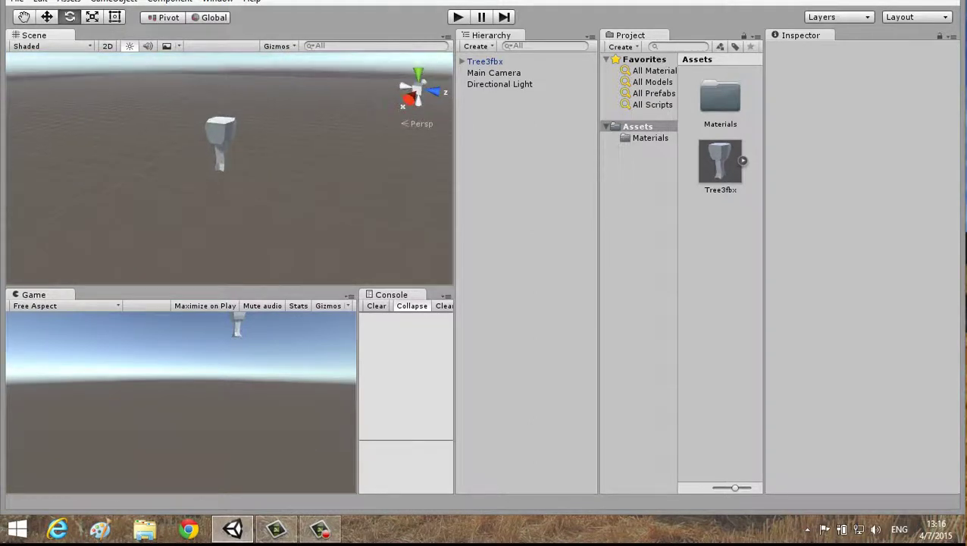
# - Import the Texture3 image from the Desktop into Assets using Import New Asset
pyautogui.rightClick(728, 222)
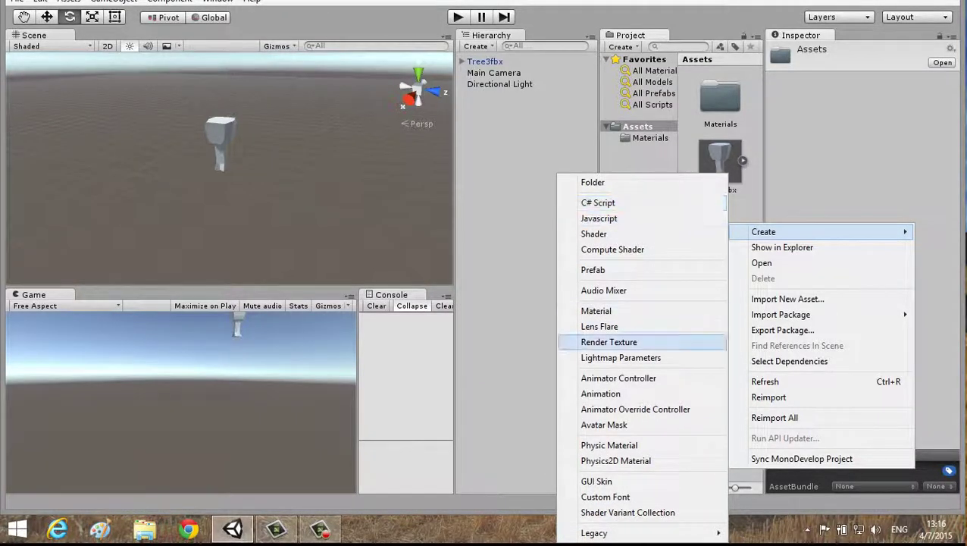
pyautogui.click(788, 299)
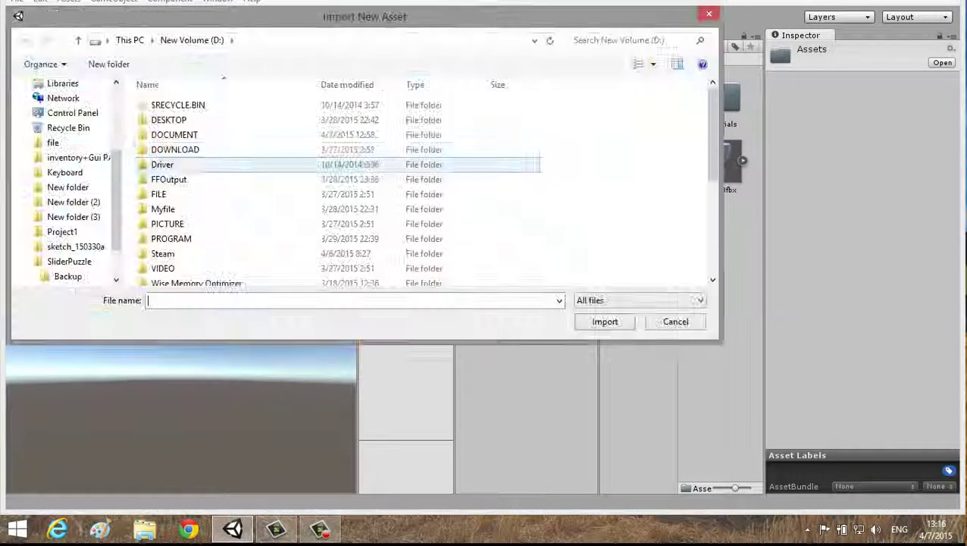
pyautogui.scroll(2, 68, 180)
pyautogui.scroll(2, 68, 182)
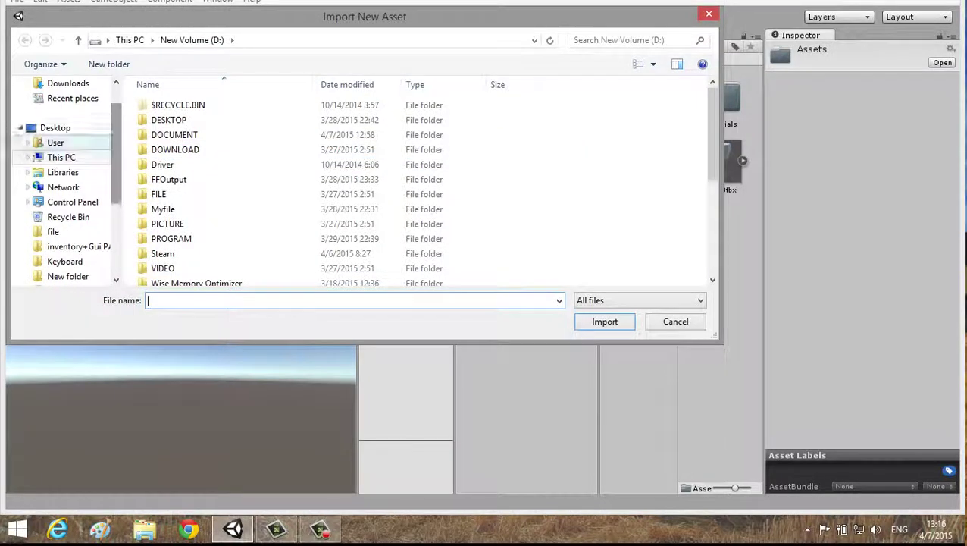
pyautogui.click(55, 127)
pyautogui.scroll(-4, 564, 140)
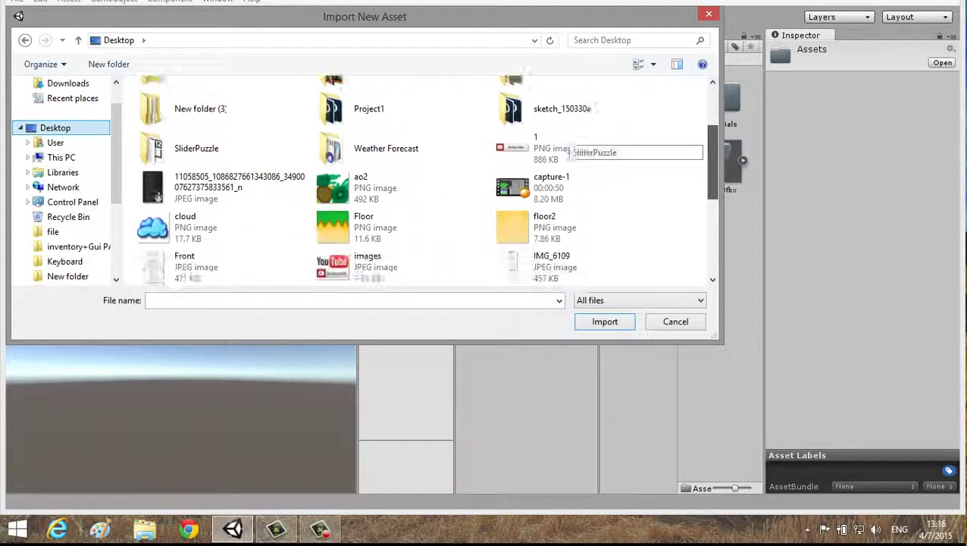
pyautogui.scroll(-1, 565, 140)
pyautogui.scroll(-3, 565, 140)
pyautogui.scroll(-1, 564, 140)
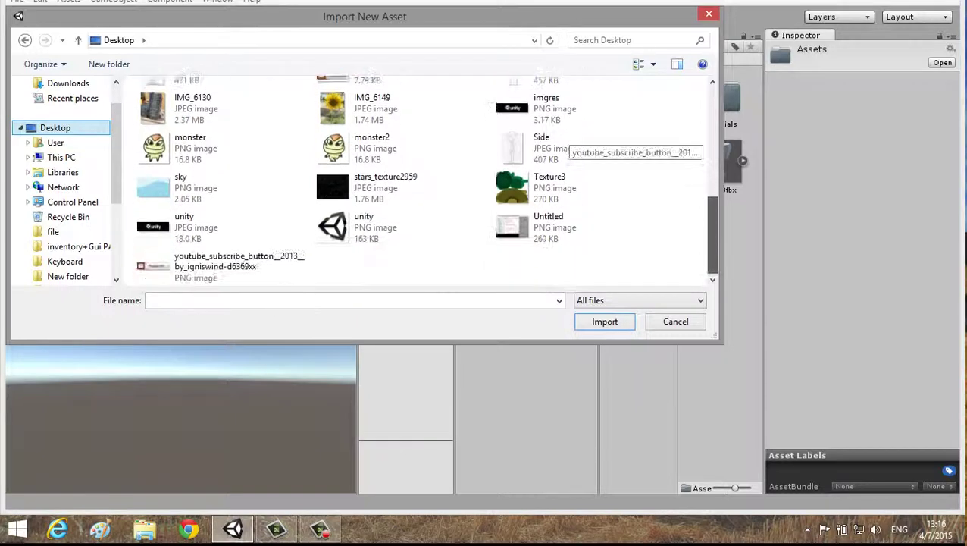
pyautogui.click(550, 189)
pyautogui.click(605, 322)
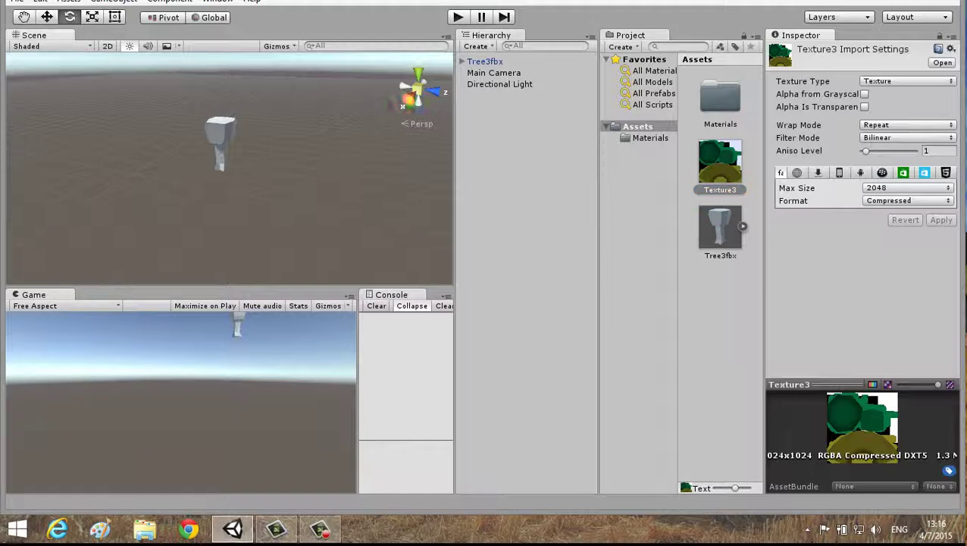
# - Drop Texture3 onto the Tree3fbx model so it shows green and olive colouring
pyautogui.doubleClick(484, 61)
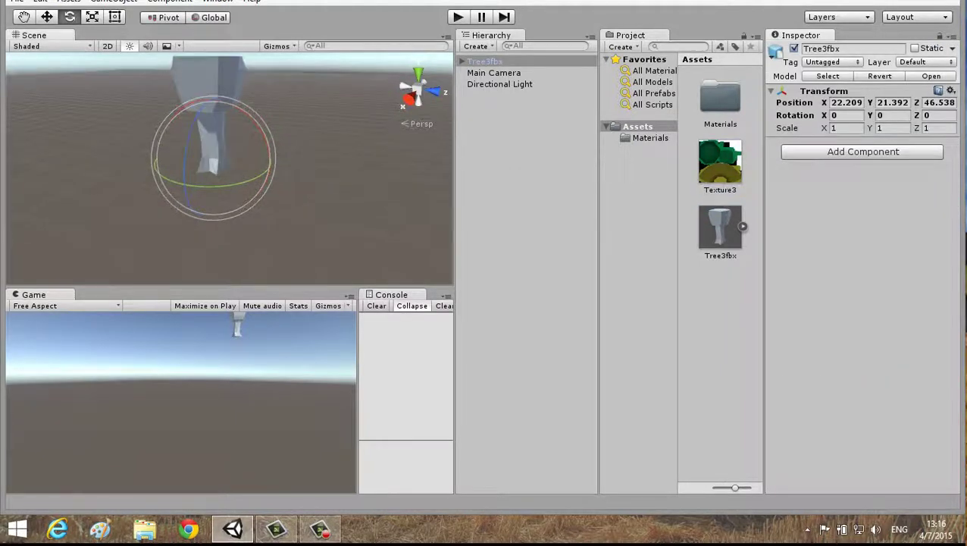
pyautogui.moveTo(720, 163); pyautogui.dragTo(212, 152)
pyautogui.click(227, 242)
# - Orbit around the textured tree to inspect it, then select the Directional Light
pyautogui.press('q')
pyautogui.moveTo(227, 189)
pyautogui.mouseDown()
pyautogui.moveTo(341, 121)
pyautogui.moveTo(288, 167)
pyautogui.mouseUp()
pyautogui.press('e')
pyautogui.moveTo(318, 137)
pyautogui.mouseDown()
pyautogui.moveTo(253, 200)
pyautogui.moveTo(363, 136)
pyautogui.moveTo(228, 174)
pyautogui.mouseUp()
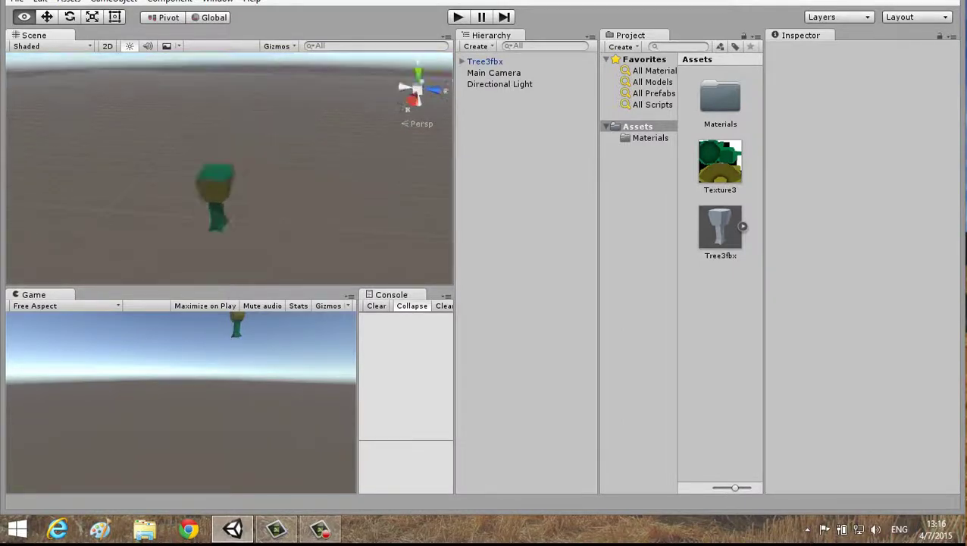
pyautogui.moveTo(228, 174)
pyautogui.keyDown('alt'); pyautogui.mouseDown()
pyautogui.moveTo(273, 129)
pyautogui.moveTo(212, 159)
pyautogui.moveTo(250, 129)
pyautogui.mouseUp(); pyautogui.keyUp('alt')
pyautogui.press('e')
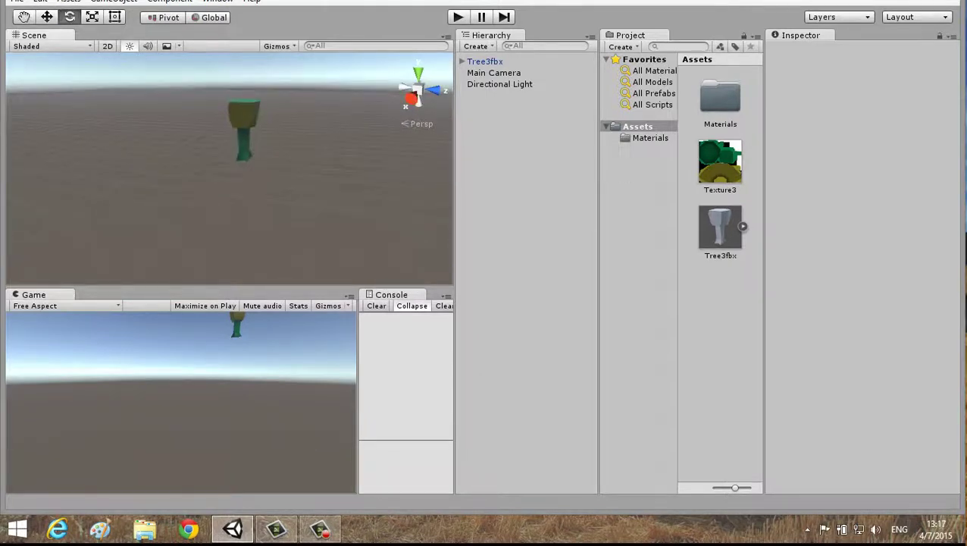
pyautogui.keyDown('alt'); pyautogui.moveTo(250, 129); pyautogui.dragTo(189, 182); pyautogui.keyUp('alt')
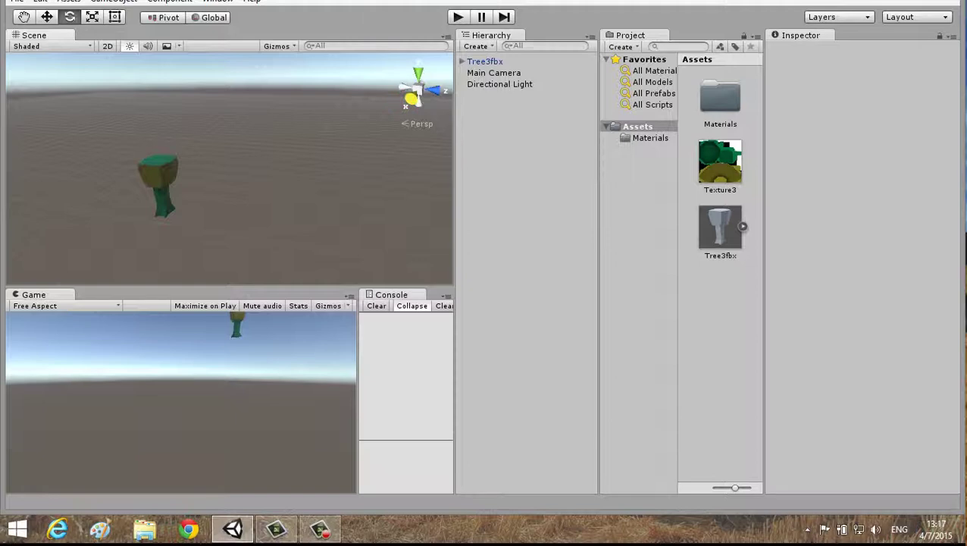
pyautogui.click(500, 84)
# - Move Tree3fbx to position 22.2, 1.1, 5.1 so it appears large in the Game view
pyautogui.press('f')
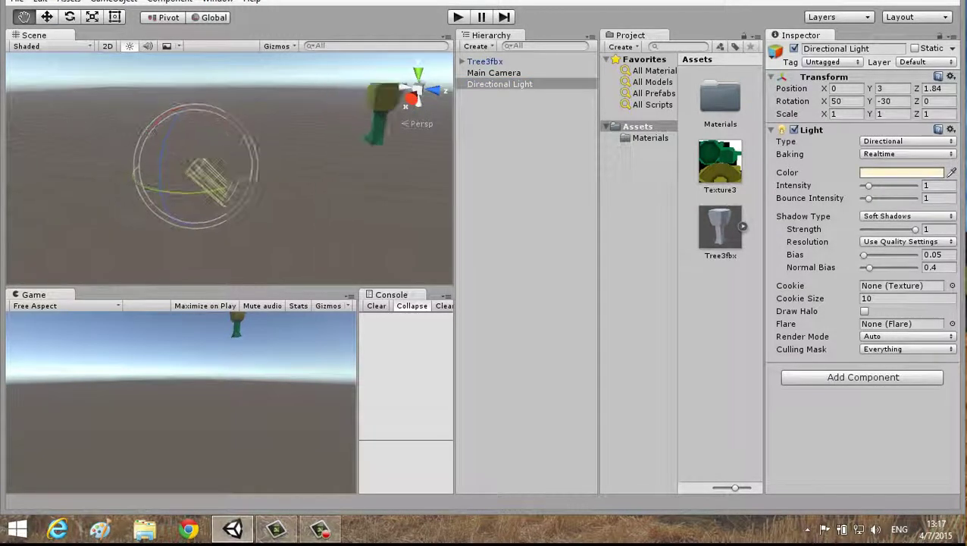
pyautogui.moveTo(197, 167)
pyautogui.keyDown('alt'); pyautogui.mouseDown()
pyautogui.moveTo(220, 152)
pyautogui.moveTo(186, 56)
pyautogui.mouseUp(); pyautogui.keyUp('alt')
pyautogui.press('w')
pyautogui.click(362, 163)
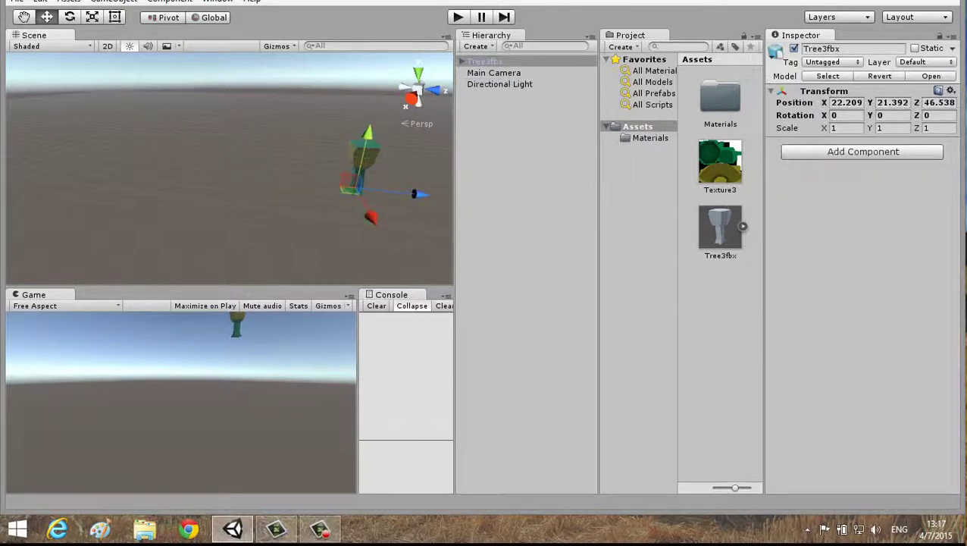
pyautogui.moveTo(363, 163); pyautogui.dragTo(352, 239)
pyautogui.moveTo(288, 231)
pyautogui.mouseDown()
pyautogui.moveTo(176, 241)
pyautogui.moveTo(191, 222)
pyautogui.mouseUp()
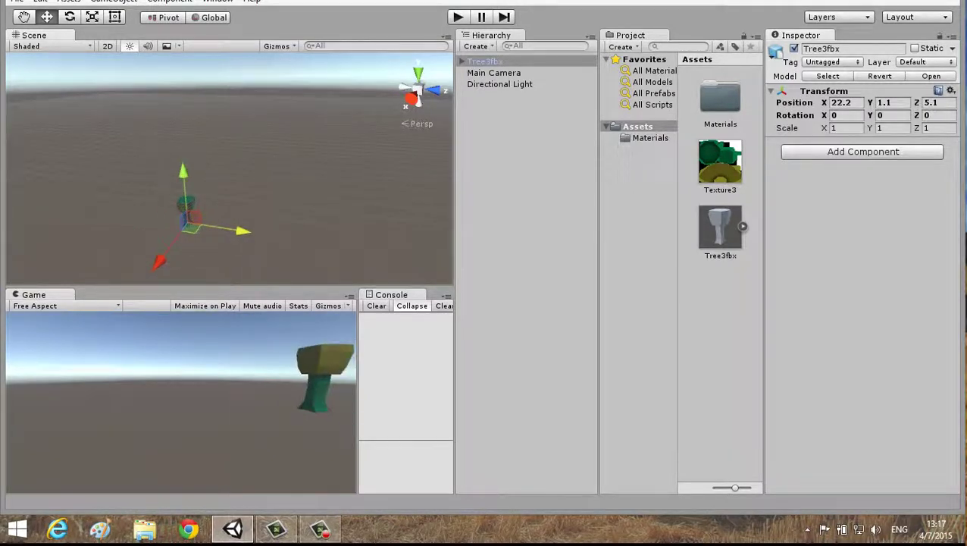